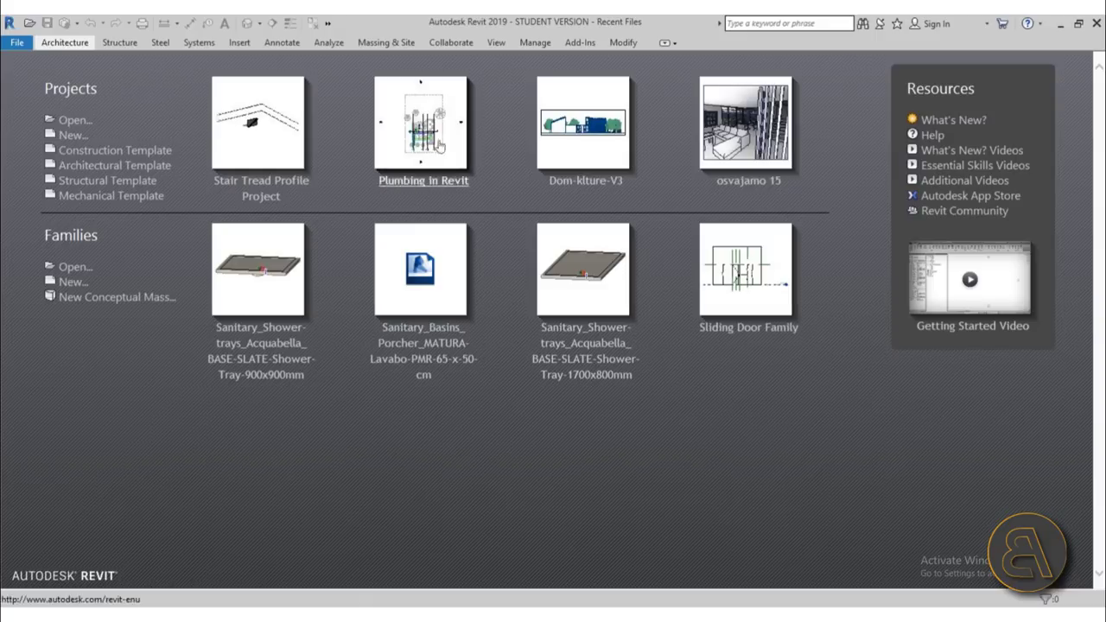
# Create a new project from the Architectural Template
pyautogui.click(134, 169)
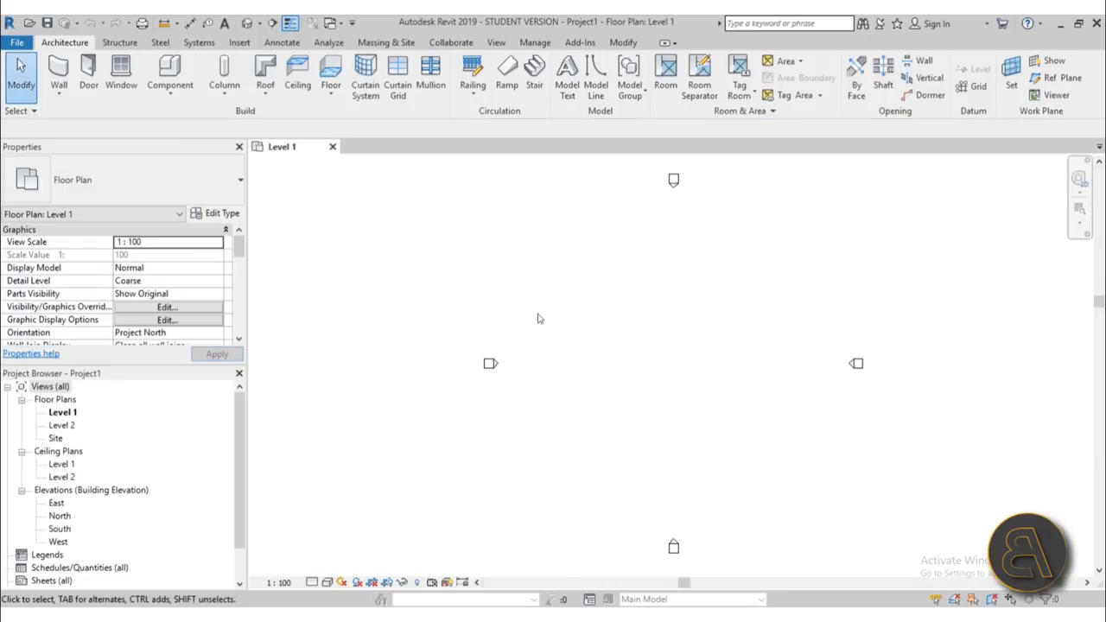
pyautogui.moveTo(649, 420); pyautogui.dragTo(556, 414, button='middle')
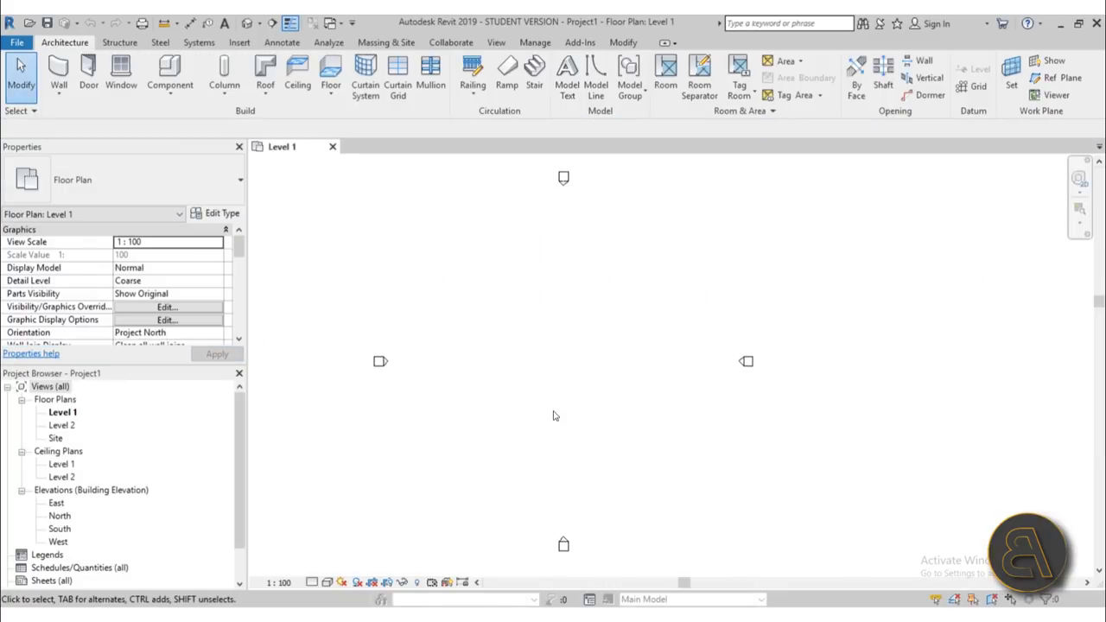
# Create a straight horizontal stair run between the elevation markers, using the Assembled Stair type 180mm max riser 275mm tread, and finish it
pyautogui.click(536, 86)
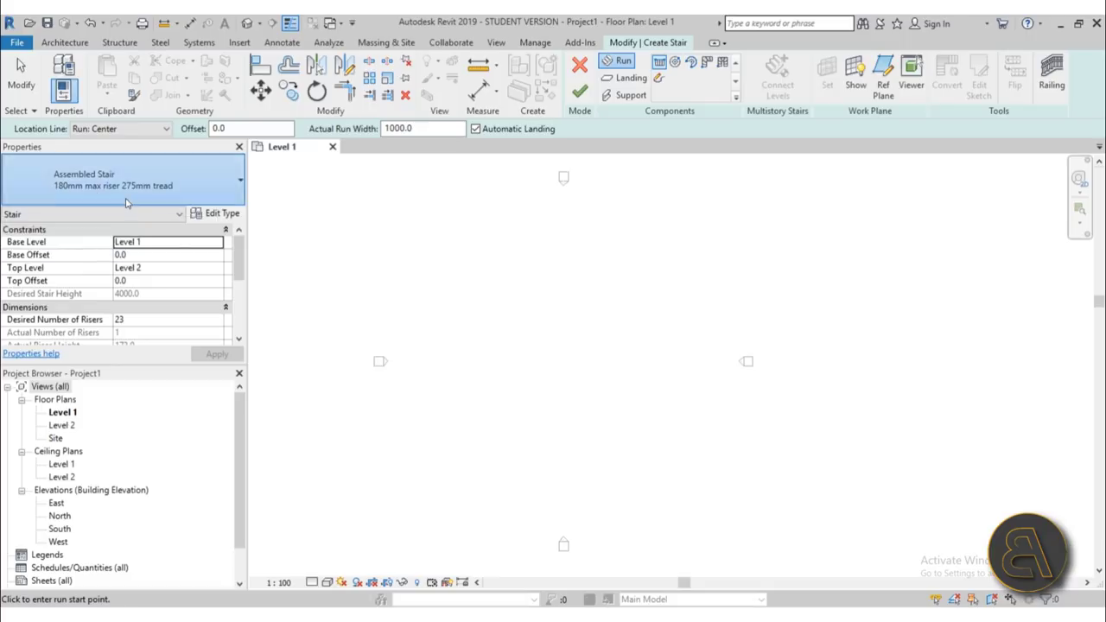
pyautogui.click(125, 201)
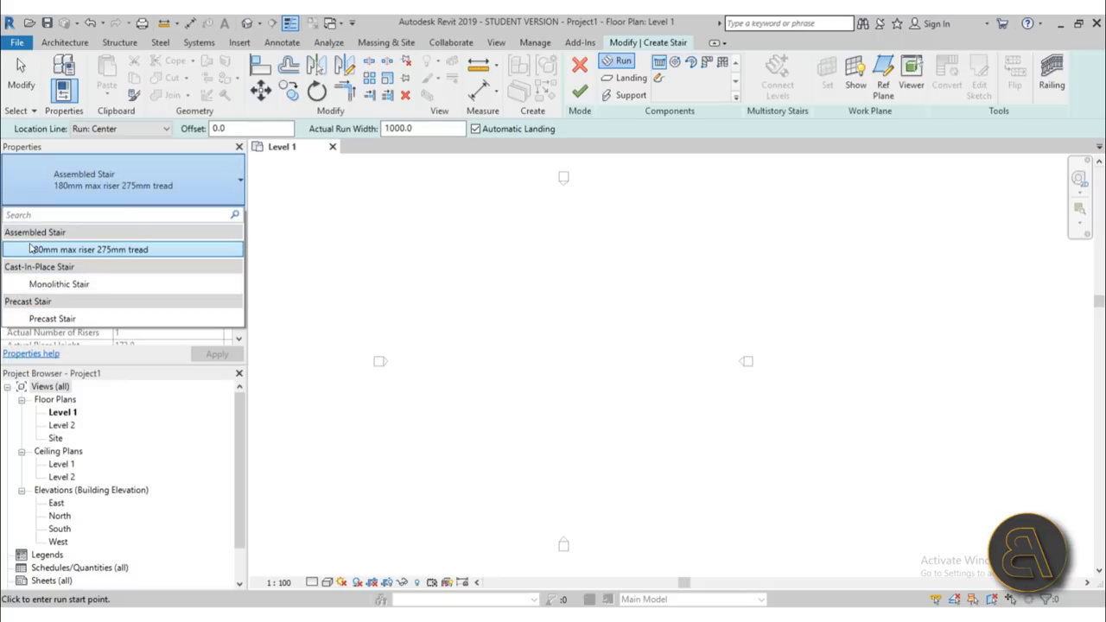
pyautogui.click(121, 249)
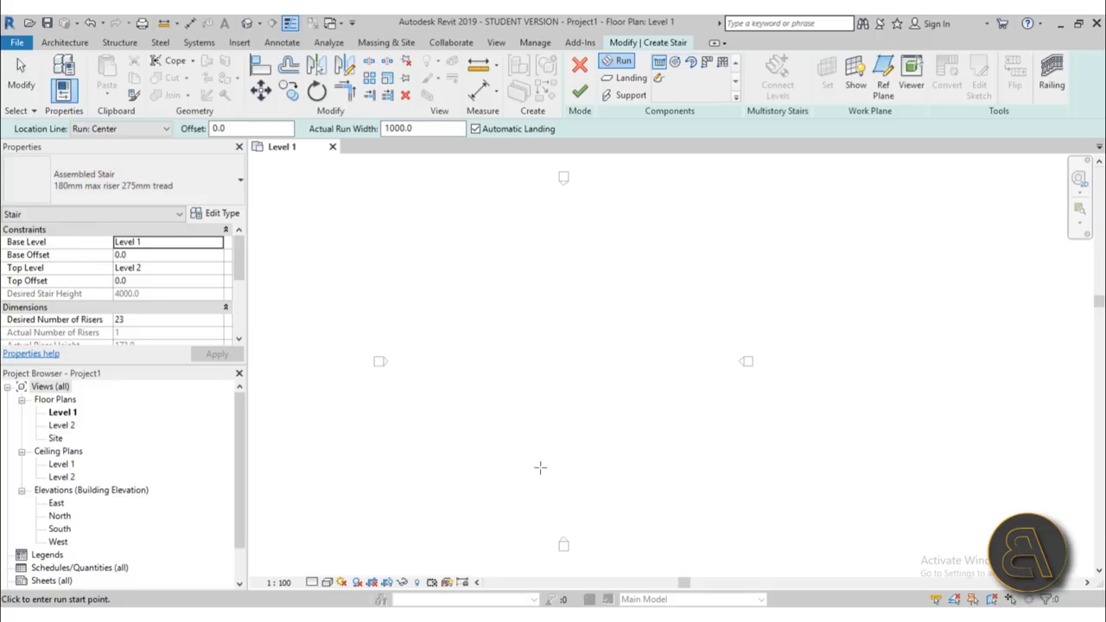
pyautogui.click(521, 364)
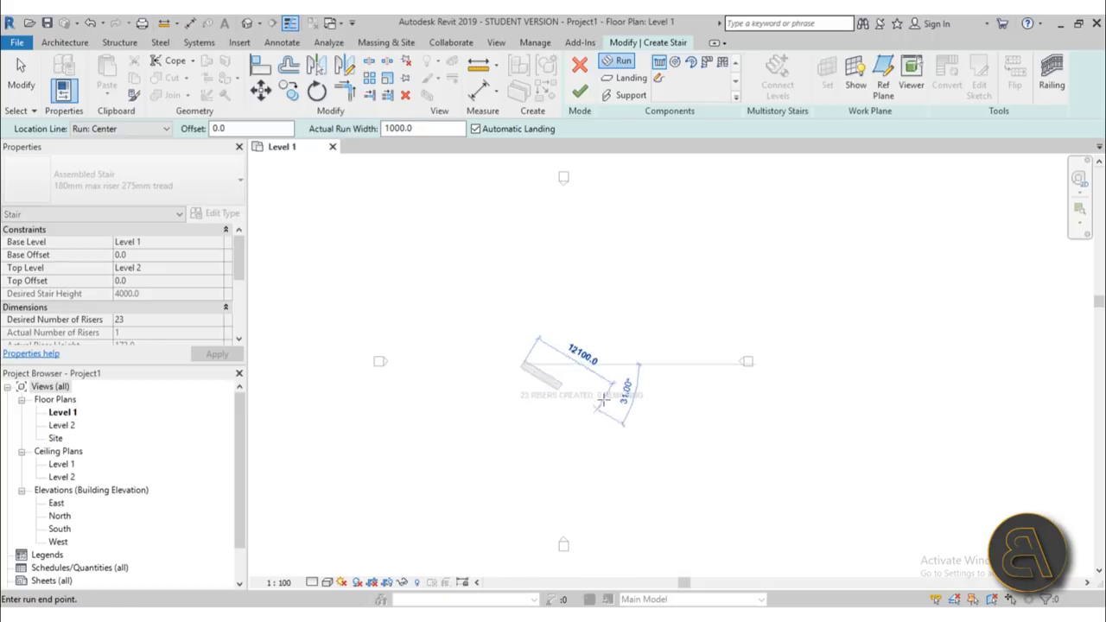
pyautogui.click(634, 364)
pyautogui.press('Escape')
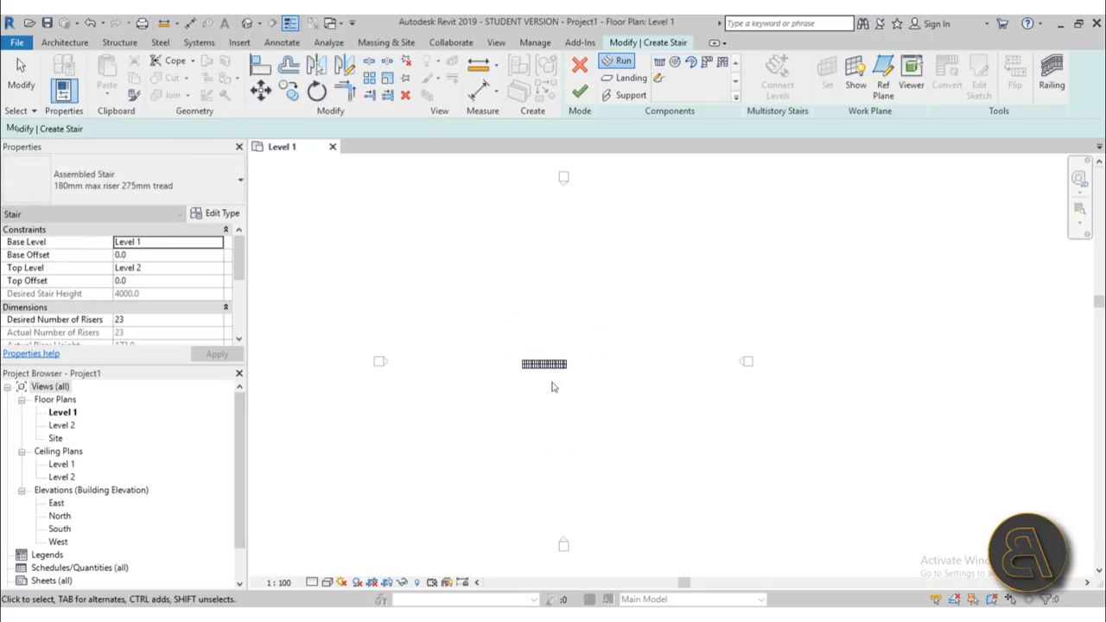
pyautogui.scroll(3, 553, 385)
pyautogui.click(579, 89)
# Delete both 900mm Pipe railings and the UP stair path from the stair in plan
pyautogui.scroll(2, 481, 439)
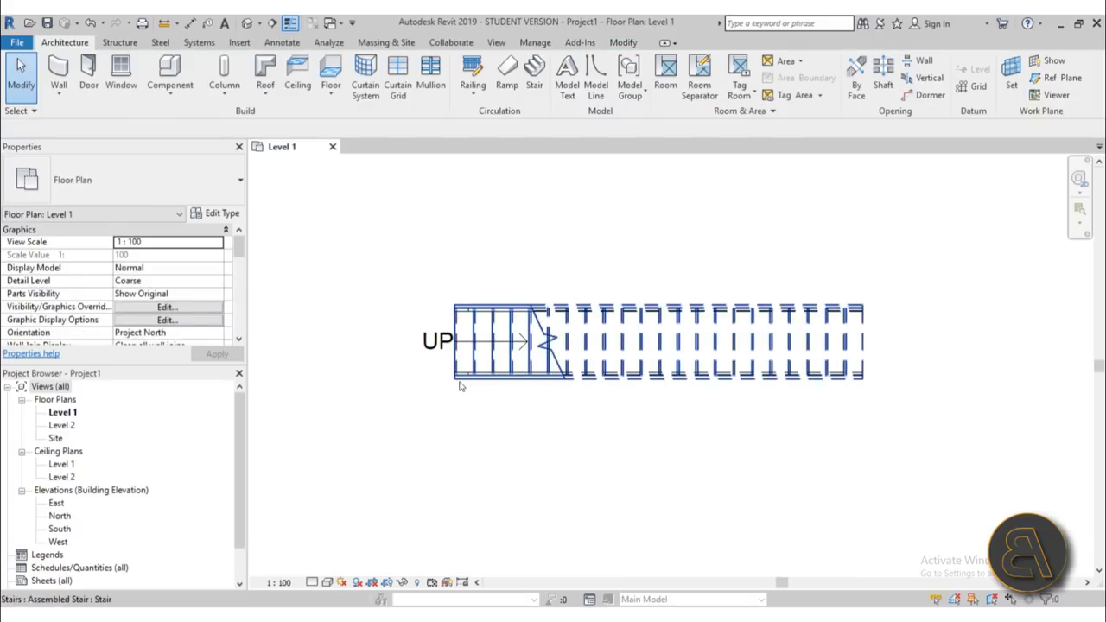
pyautogui.click(469, 373)
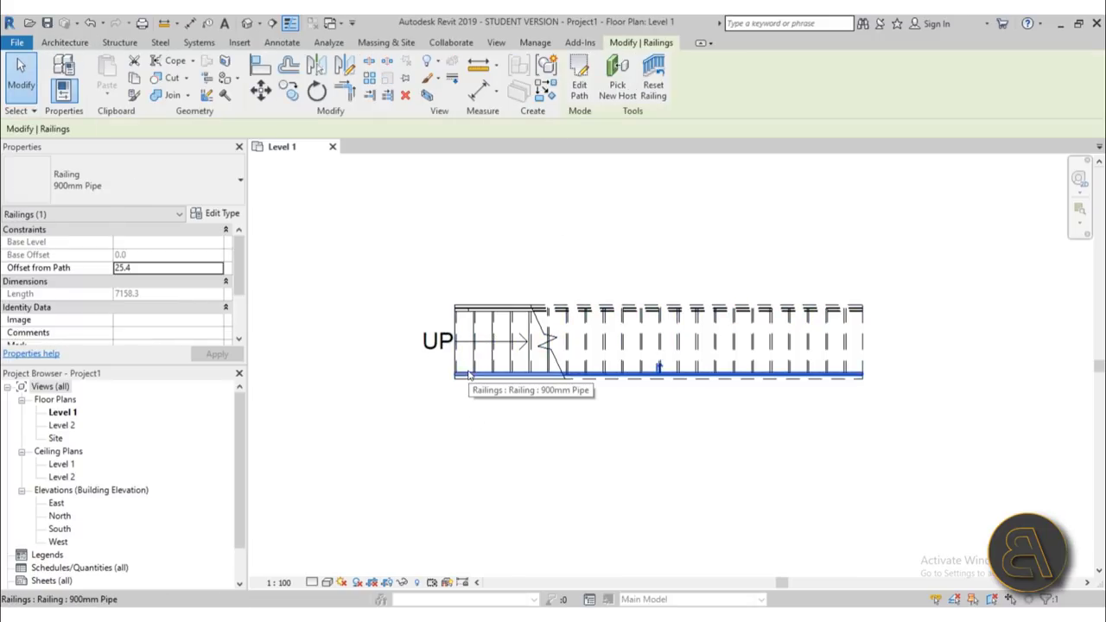
pyautogui.press('Escape')
pyautogui.click(480, 311)
pyautogui.press('Escape')
pyautogui.click(434, 356)
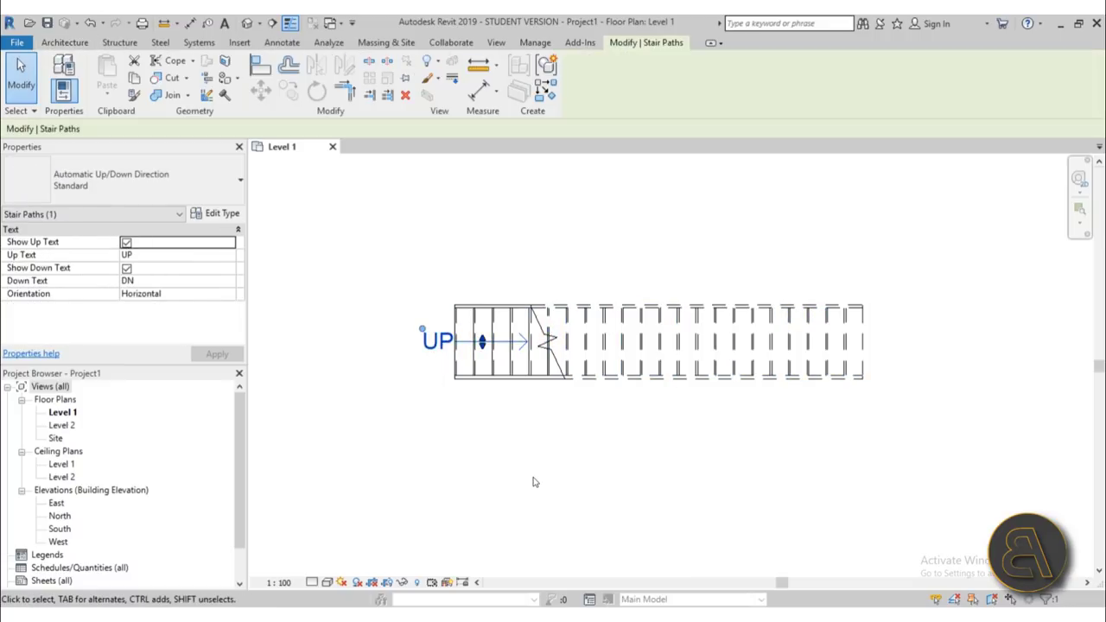
pyautogui.click(505, 407)
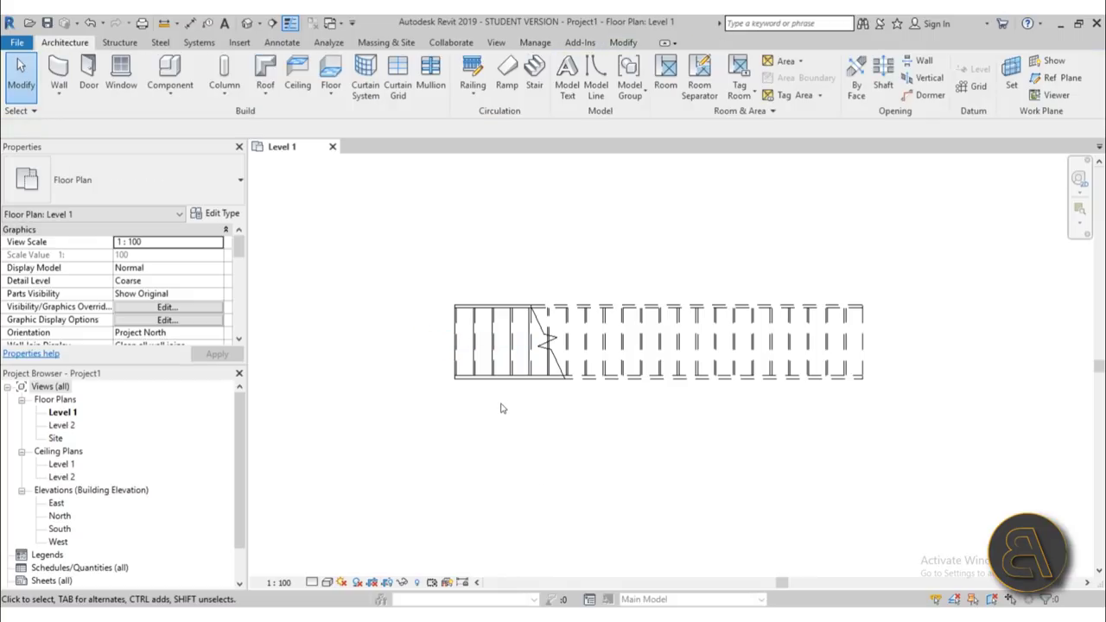
# Open the default 3D view and frame the whole staircase from its lower end
pyautogui.click(246, 23)
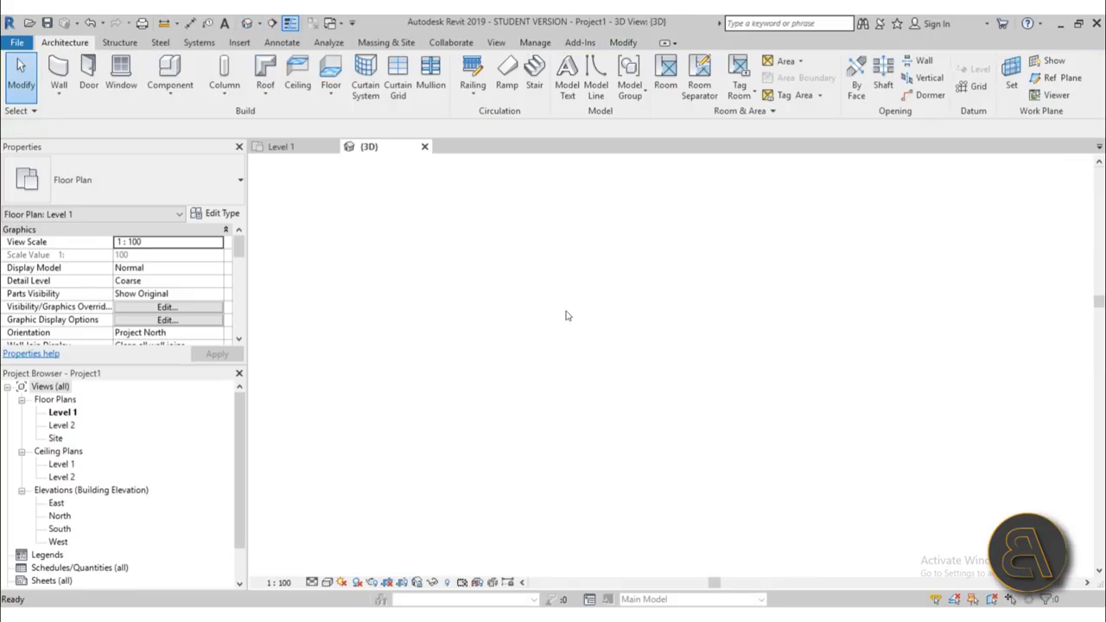
pyautogui.keyDown('shift'); pyautogui.moveTo(464, 431); pyautogui.dragTo(663, 403, button='middle'); pyautogui.keyUp('shift')
pyautogui.moveTo(664, 403); pyautogui.dragTo(486, 176, button='middle')
pyautogui.click(502, 257)
pyautogui.keyDown('shift'); pyautogui.moveTo(561, 367); pyautogui.dragTo(620, 371, button='middle'); pyautogui.keyUp('shift')
pyautogui.moveTo(620, 372); pyautogui.dragTo(528, 420, button='middle')
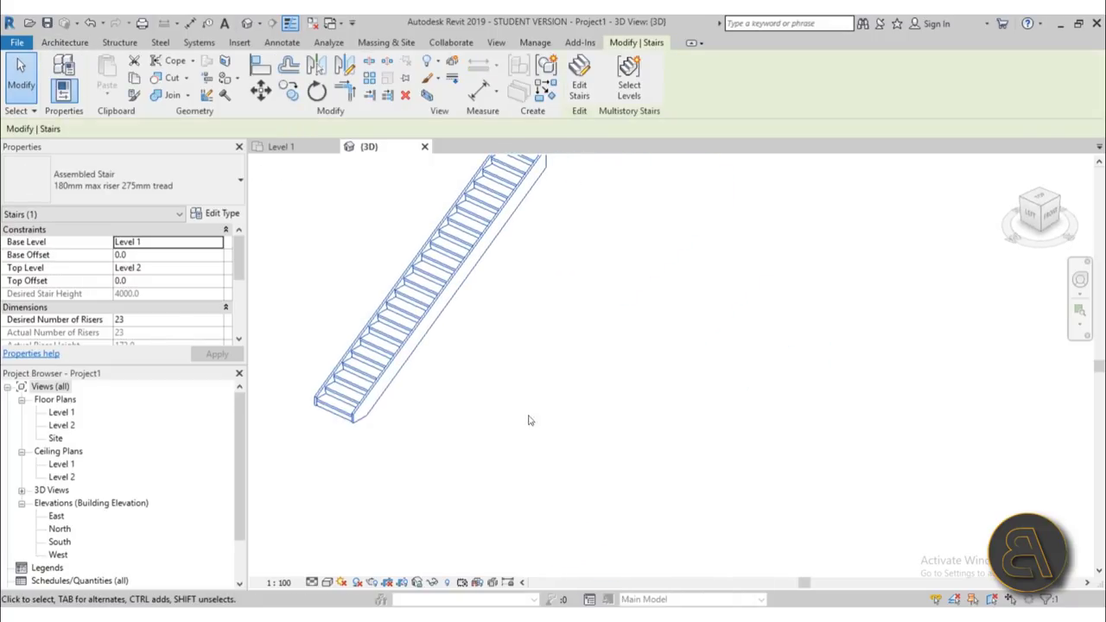
pyautogui.scroll(-1, 153, 234)
pyautogui.moveTo(418, 361); pyautogui.dragTo(467, 445, button='middle')
pyautogui.scroll(-1, 463, 434)
pyautogui.scroll(2, 462, 427)
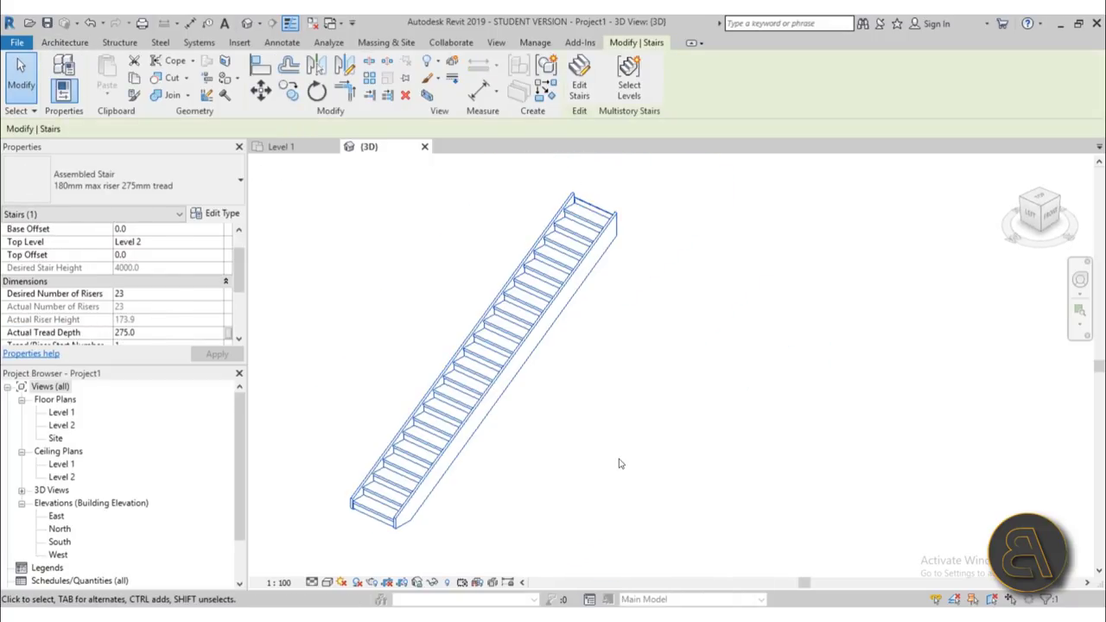
pyautogui.click(619, 463)
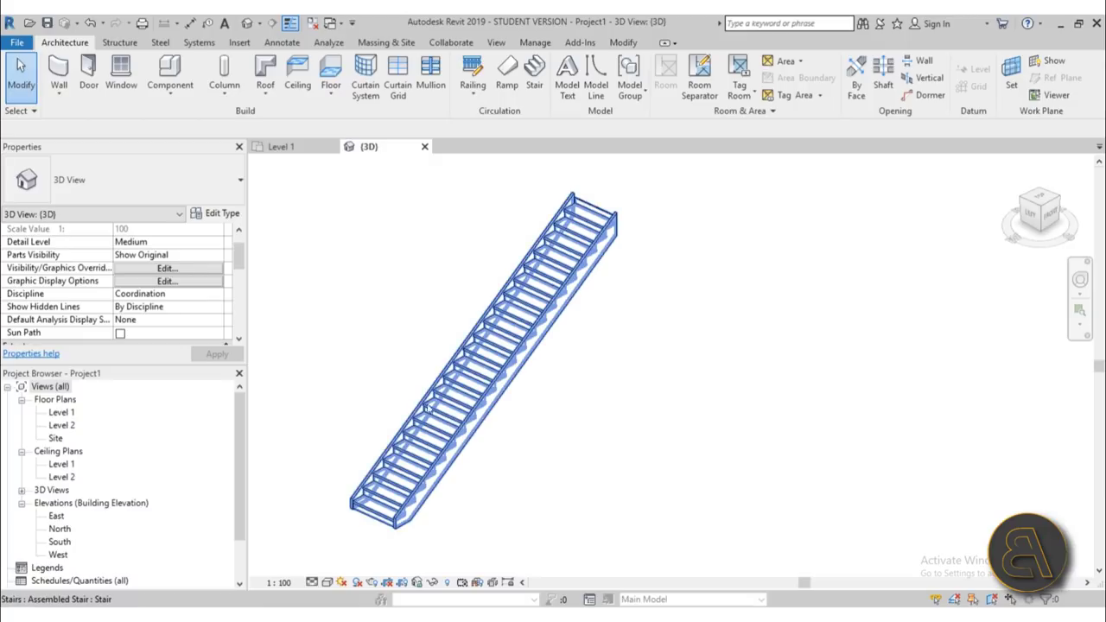
# Set both the right and left support of the selected stair's type to None
pyautogui.click(426, 409)
pyautogui.moveTo(353, 352); pyautogui.dragTo(807, 414, button='middle')
pyautogui.scroll(3, 361, 337)
pyautogui.scroll(1, 808, 415)
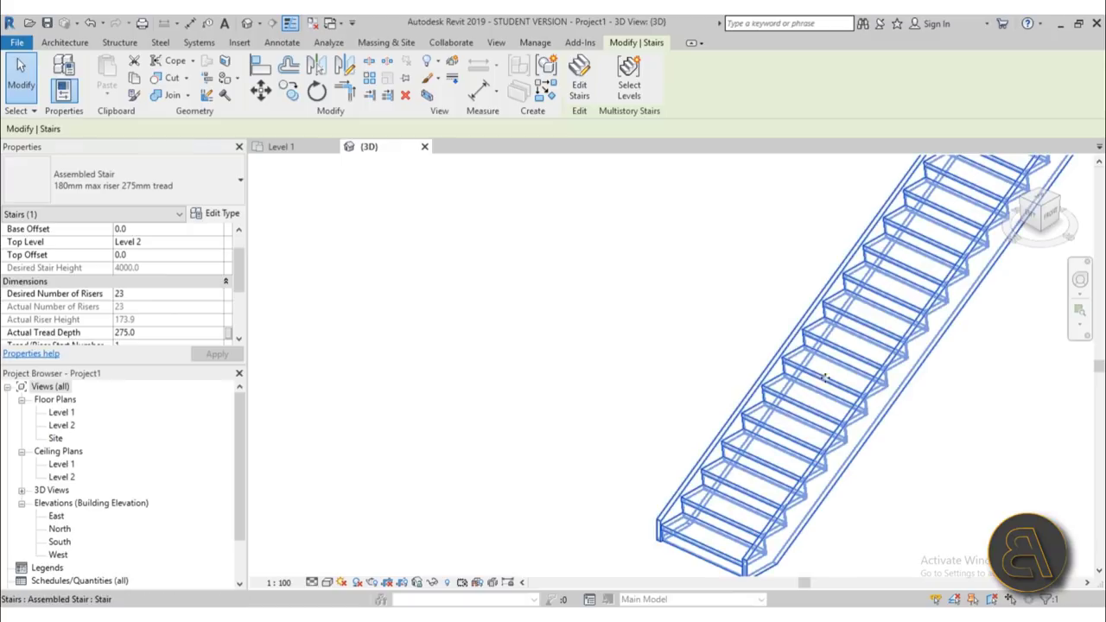
pyautogui.click(217, 213)
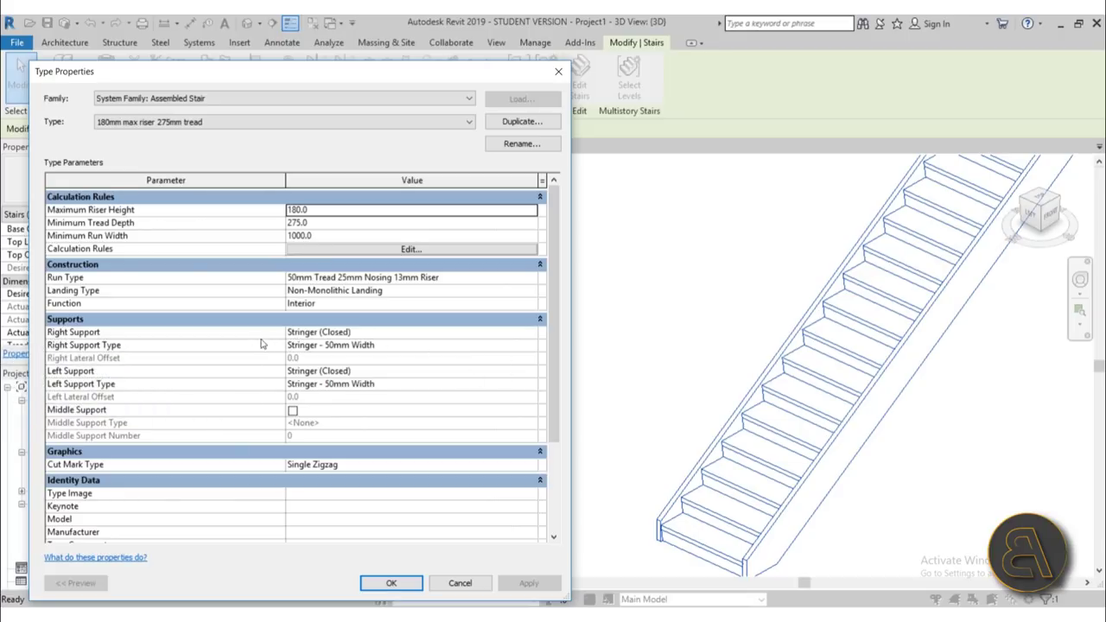
pyautogui.click(533, 335)
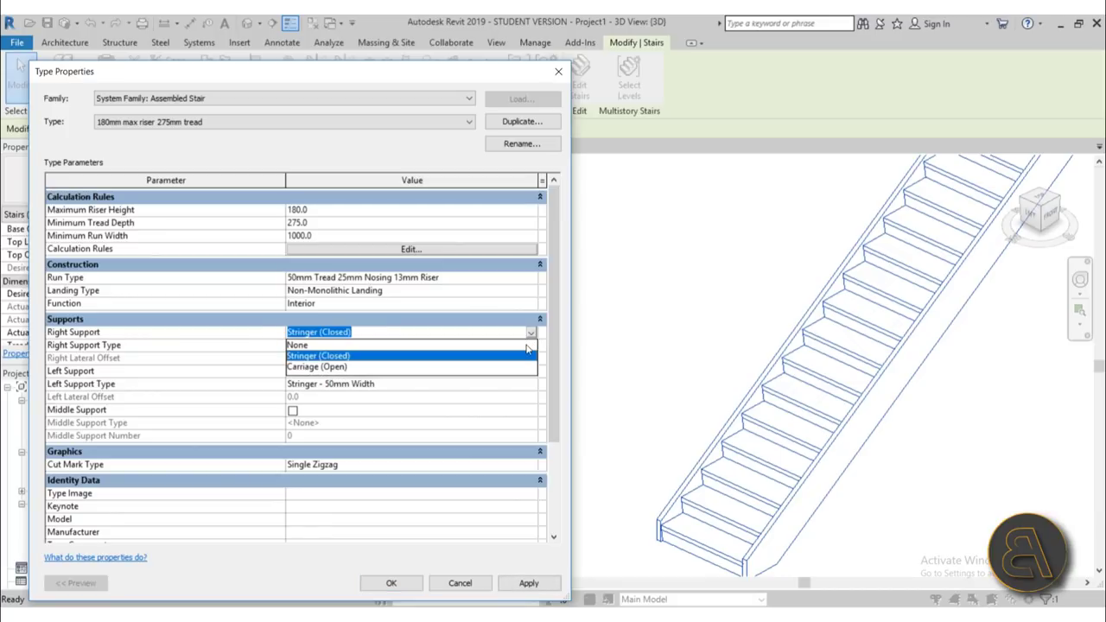
pyautogui.click(526, 345)
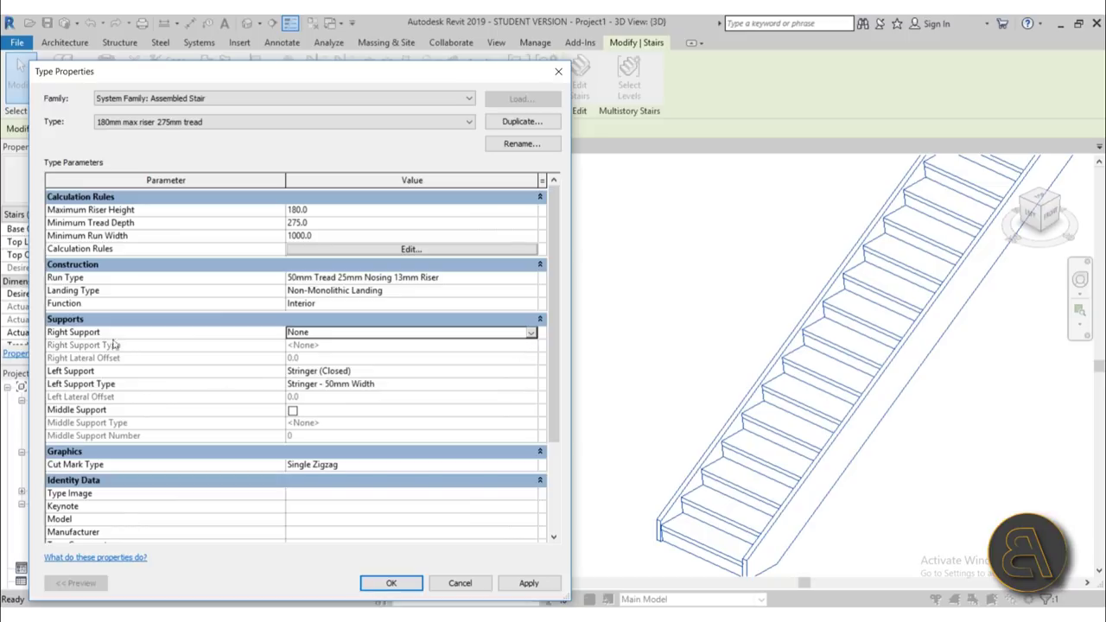
pyautogui.click(532, 373)
pyautogui.click(386, 384)
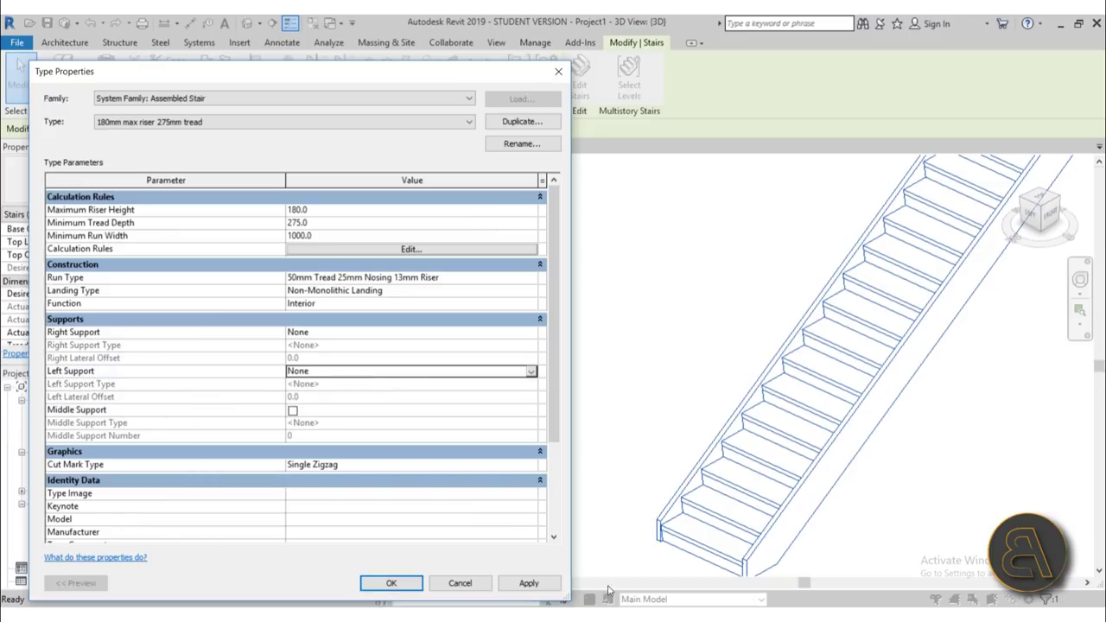
pyautogui.click(534, 583)
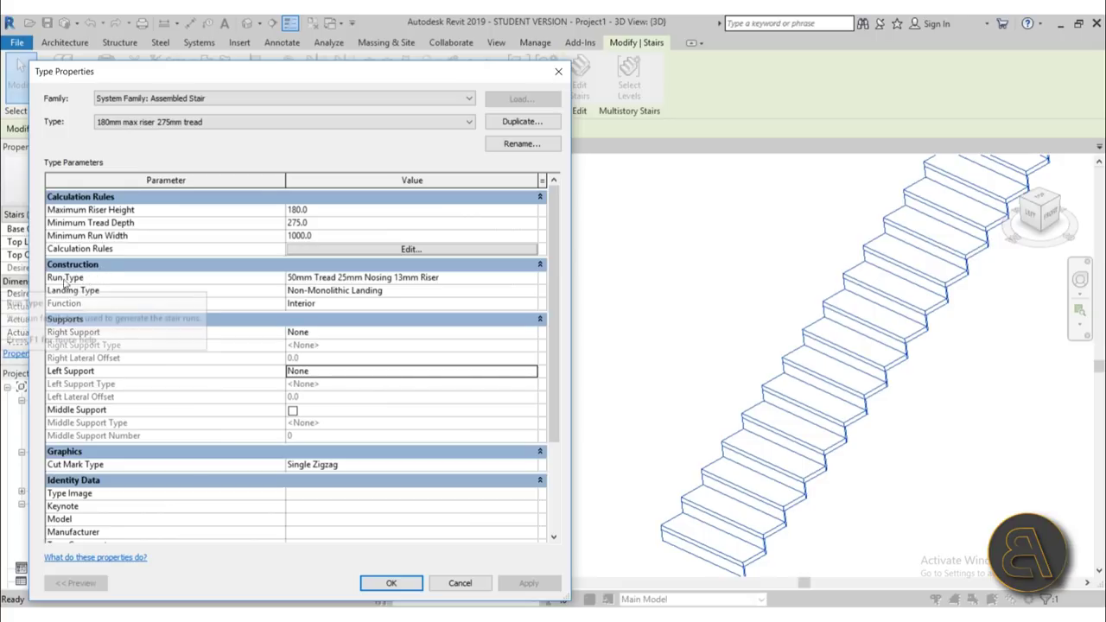
# Turn off the Riser and Slanted options in the stair's run type, 50mm Tread 25mm Nosing 13mm Riser
pyautogui.click(339, 278)
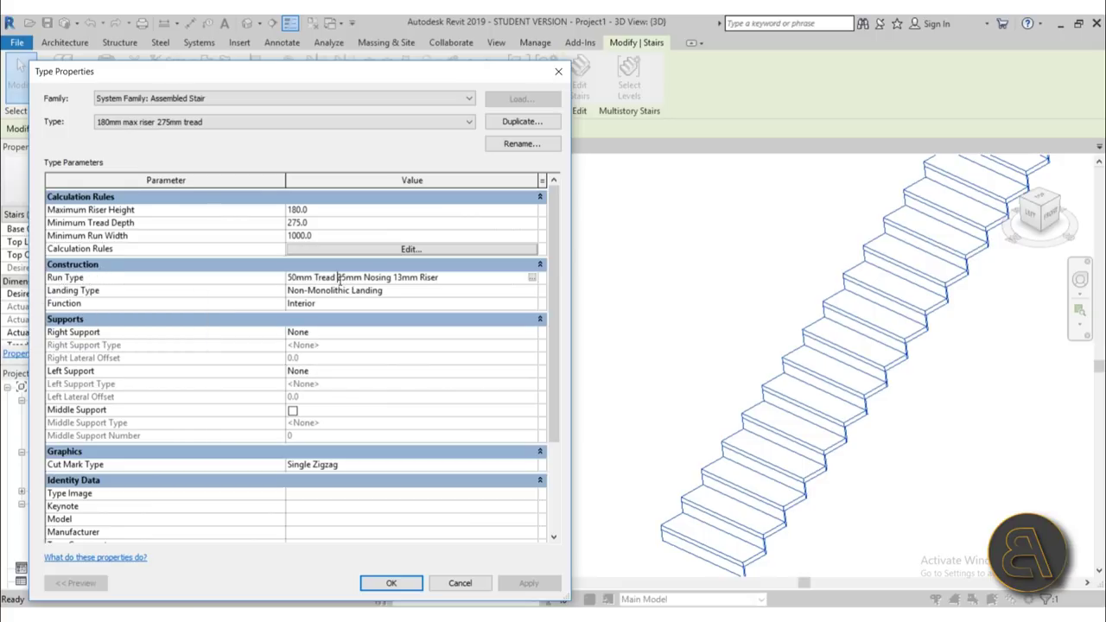
pyautogui.click(531, 280)
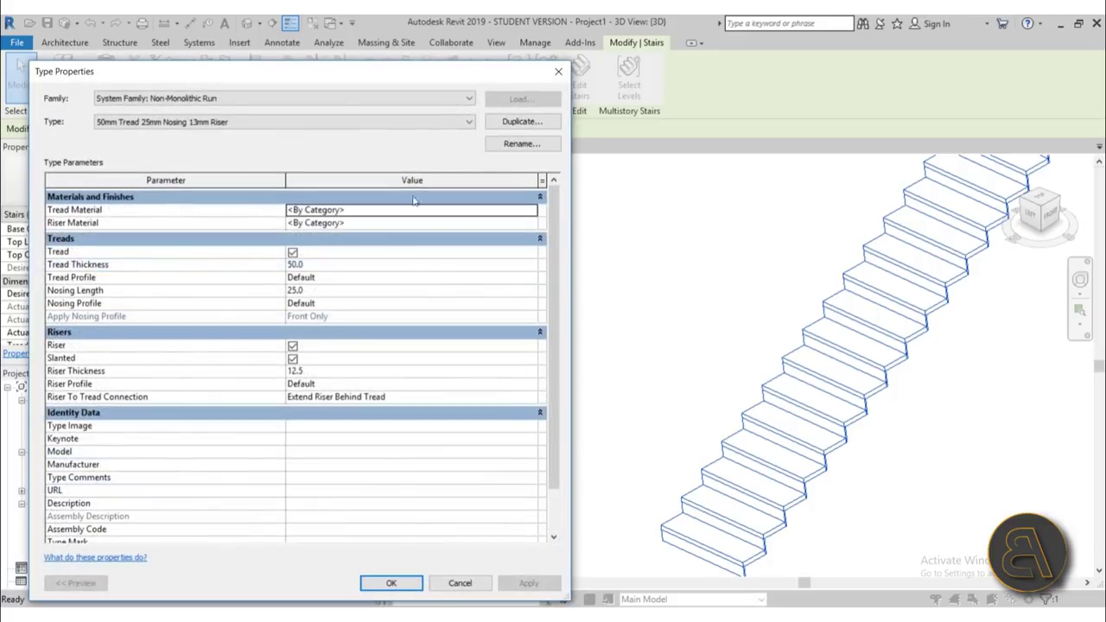
pyautogui.moveTo(276, 76); pyautogui.dragTo(304, 65)
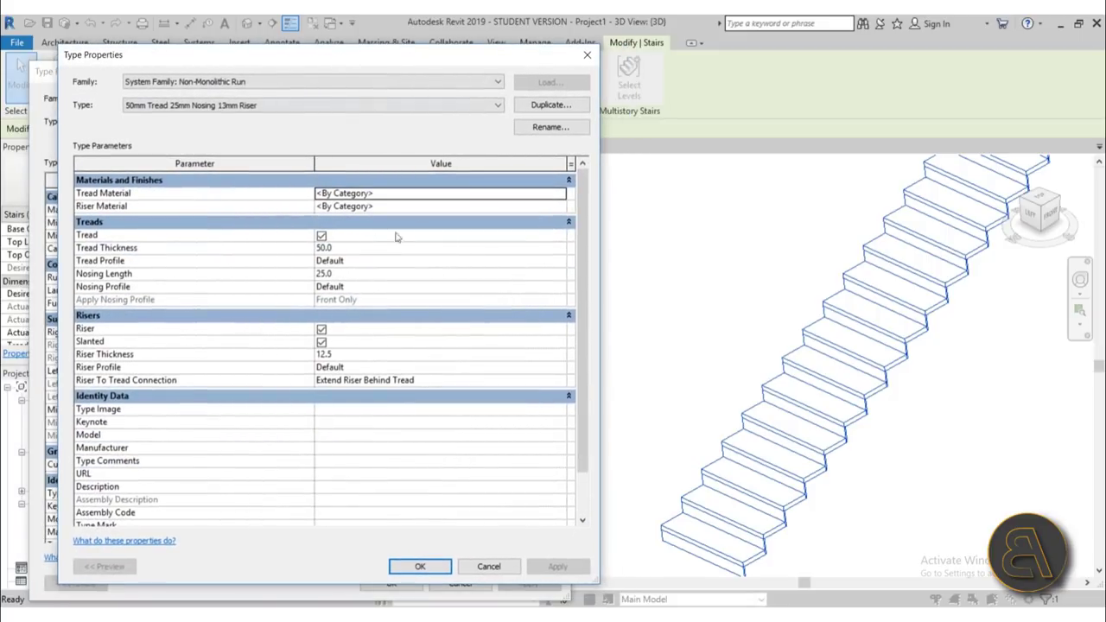
pyautogui.moveTo(181, 65); pyautogui.dragTo(208, 57)
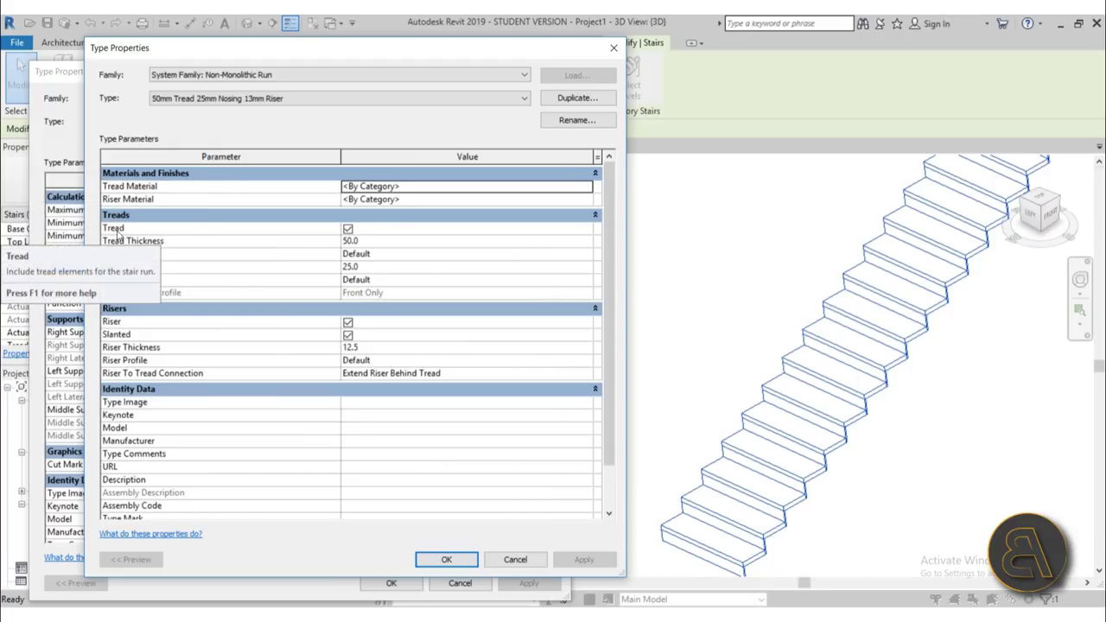
pyautogui.click(348, 322)
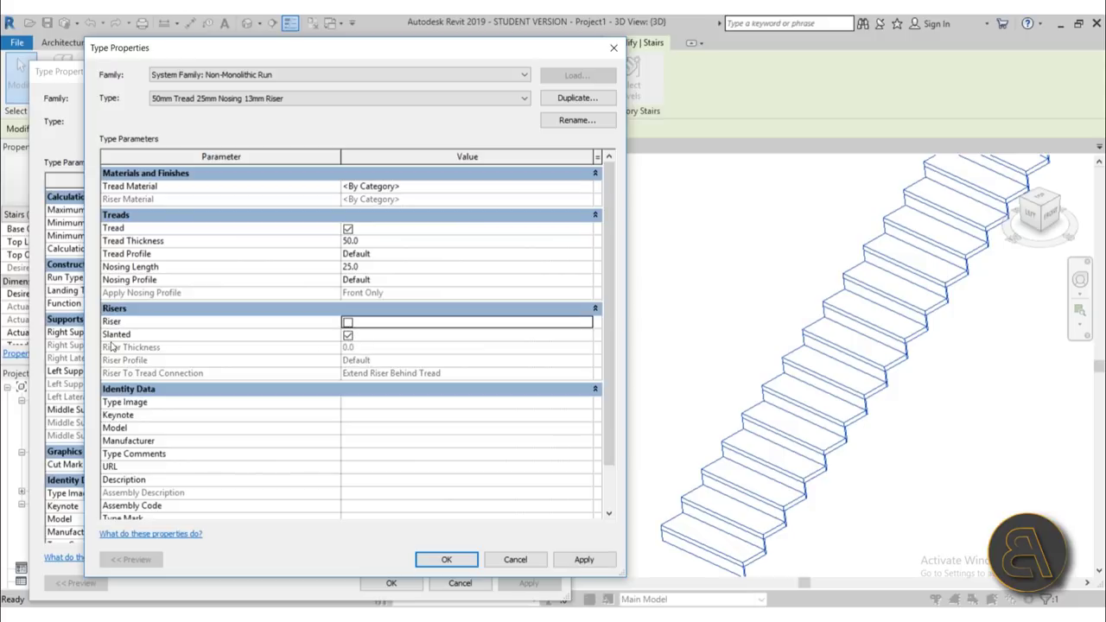
pyautogui.click(353, 341)
pyautogui.click(584, 559)
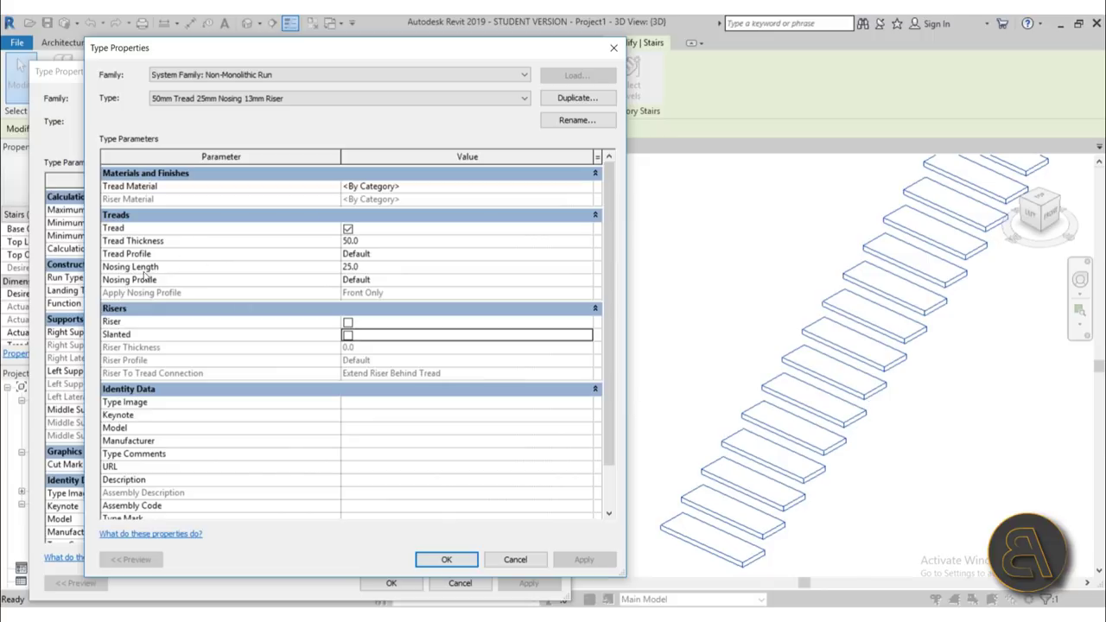
# Set the run type's nosing length to 0 and its tread thickness to 20, and accept the changes
pyautogui.click(386, 270)
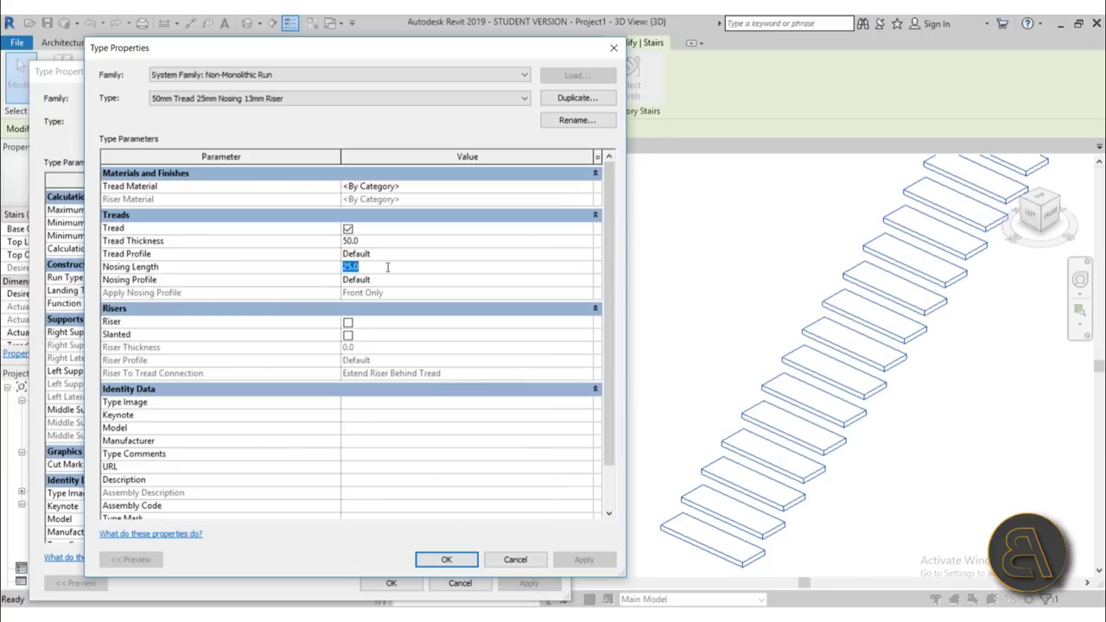
pyautogui.write('0.0')
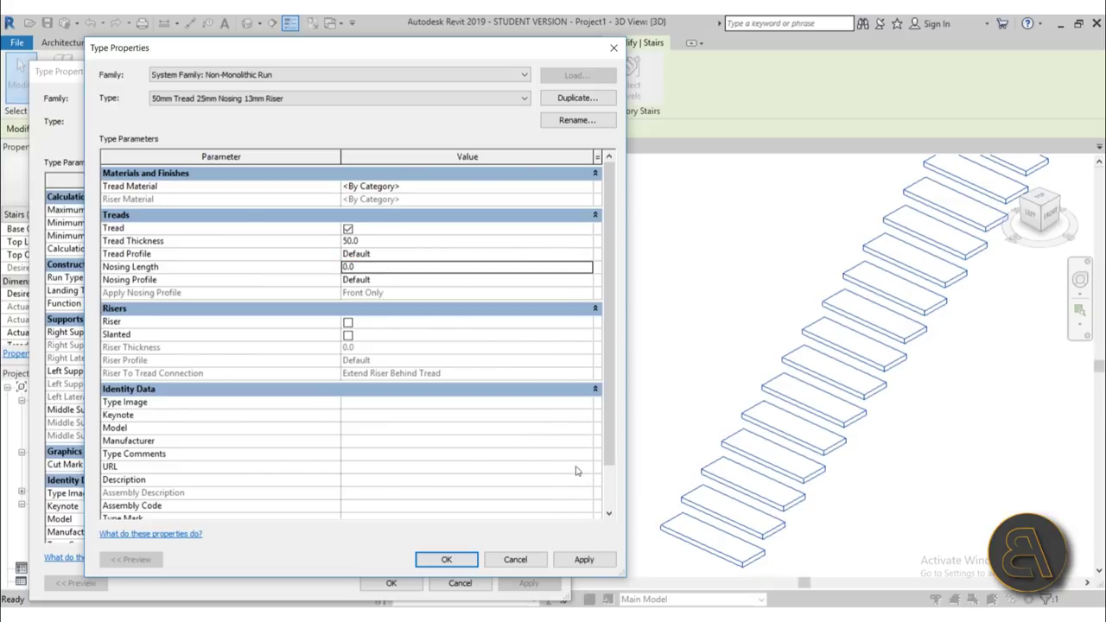
pyautogui.click(584, 559)
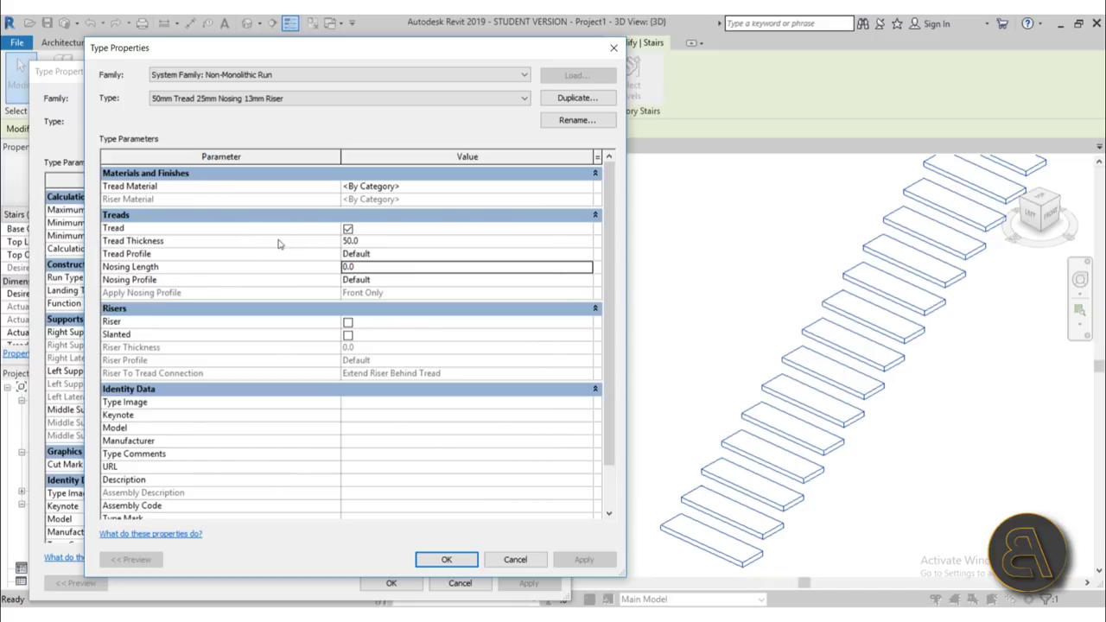
pyautogui.click(380, 242)
pyautogui.write('2.0')
pyautogui.click(381, 241)
pyautogui.write('20')
pyautogui.click(597, 567)
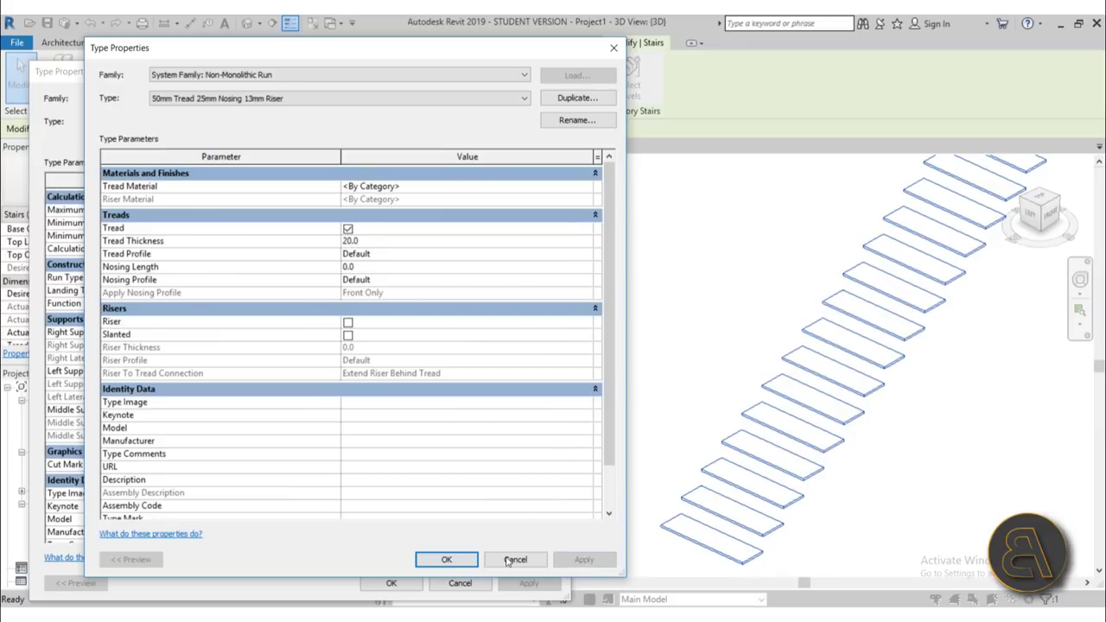
pyautogui.click(446, 560)
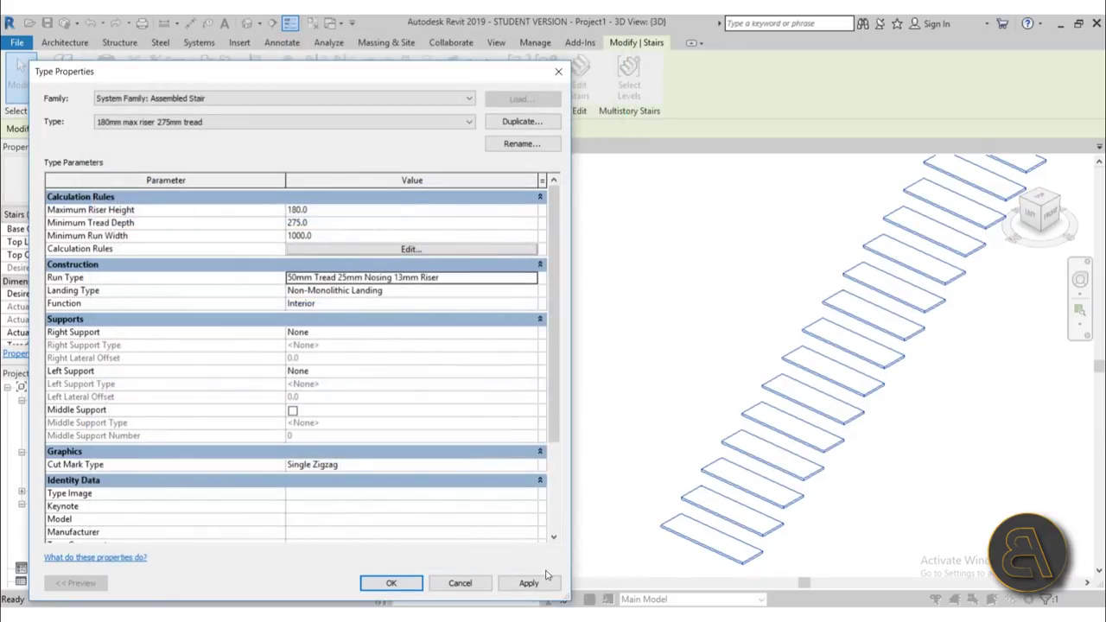
# Set the run type's tread material to Birch from the wood materials in the AEC library and accept all the stair type changes
pyautogui.click(531, 278)
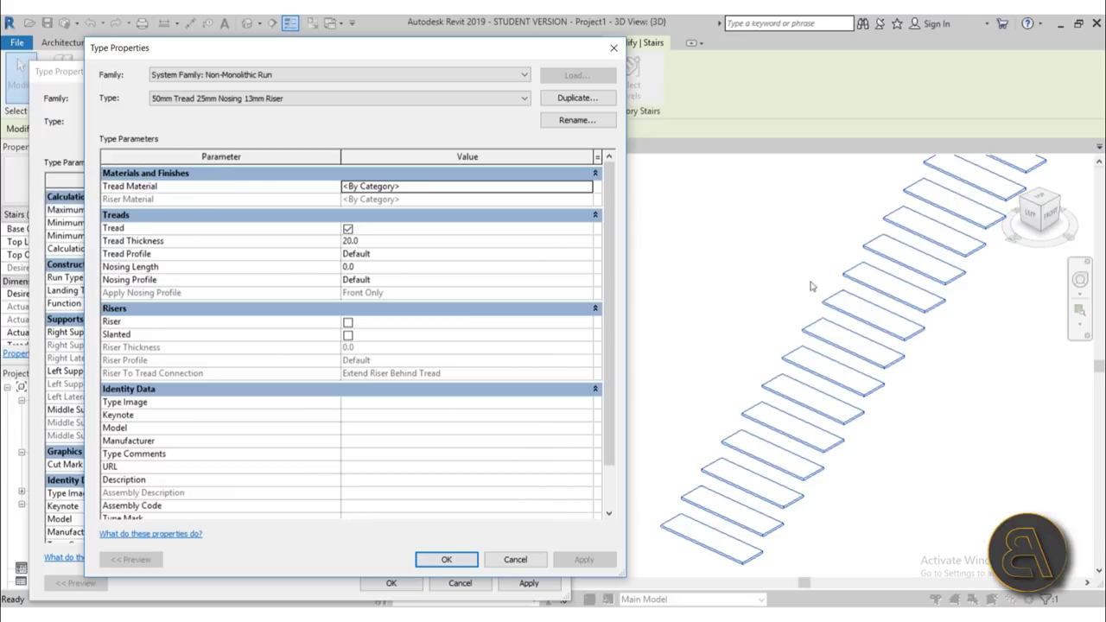
pyautogui.click(588, 188)
pyautogui.click(587, 187)
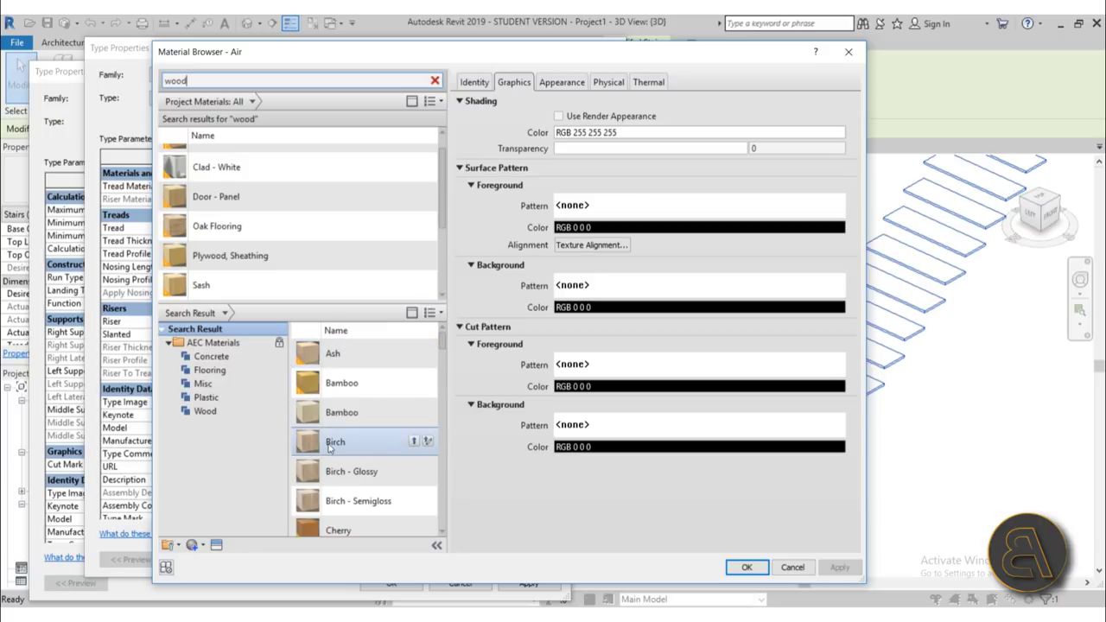
pyautogui.click(414, 440)
pyautogui.click(567, 84)
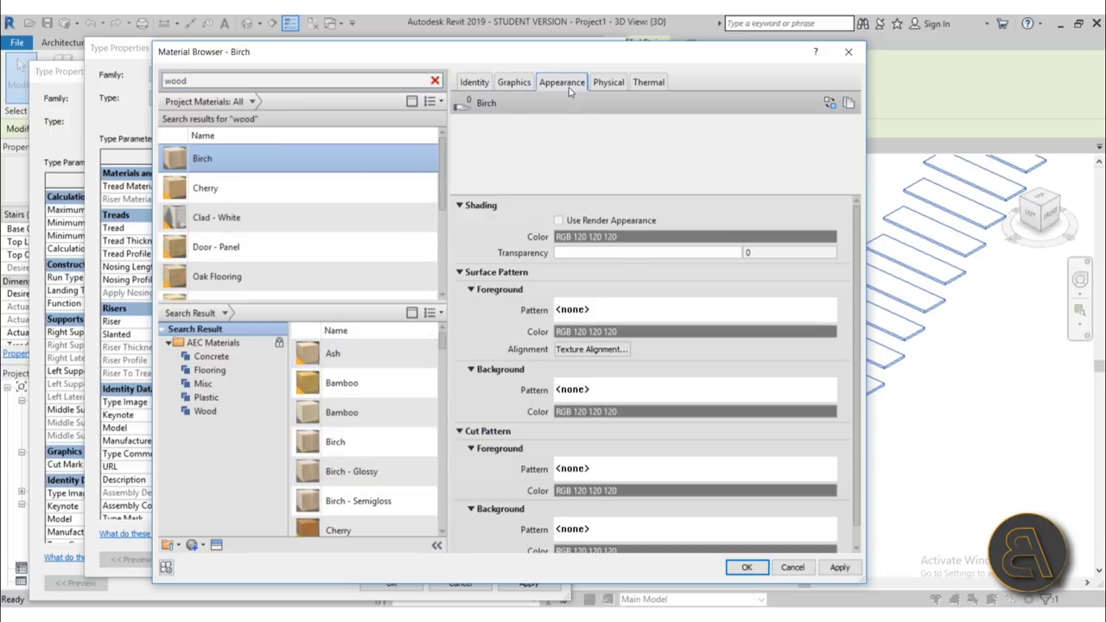
pyautogui.moveTo(652, 200); pyautogui.dragTo(645, 323)
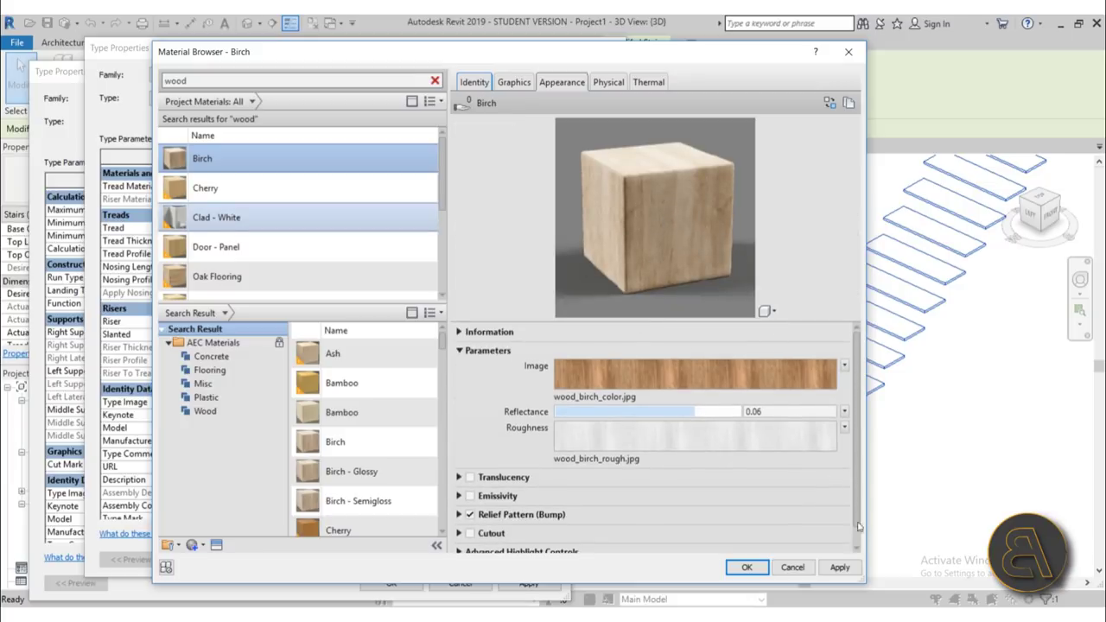
pyautogui.click(747, 566)
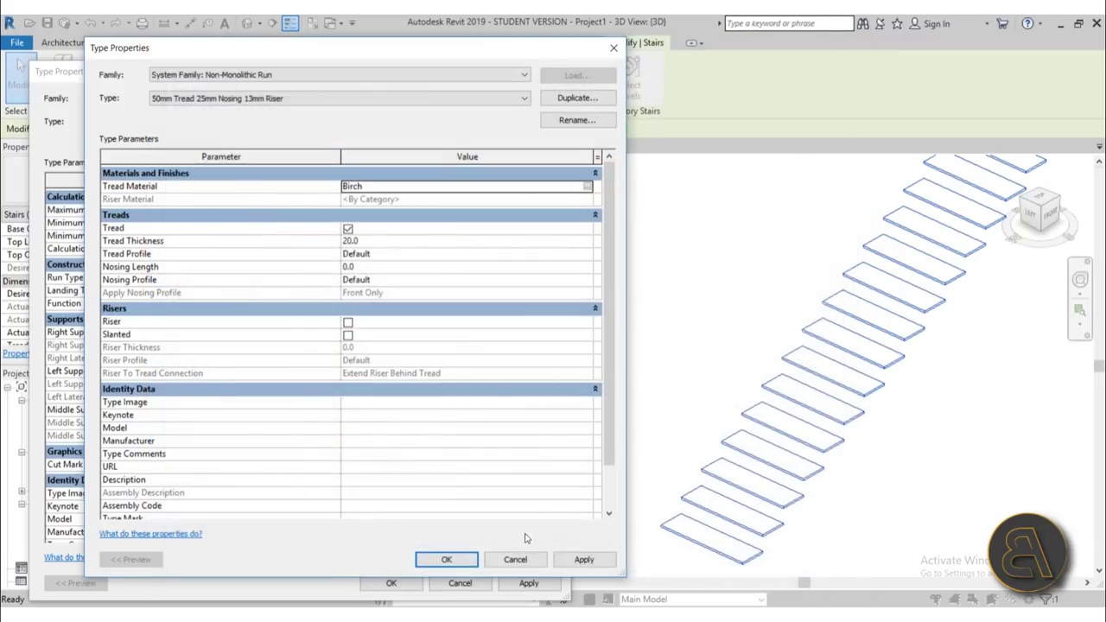
pyautogui.click(447, 559)
pyautogui.click(529, 585)
pyautogui.click(393, 583)
pyautogui.click(521, 369)
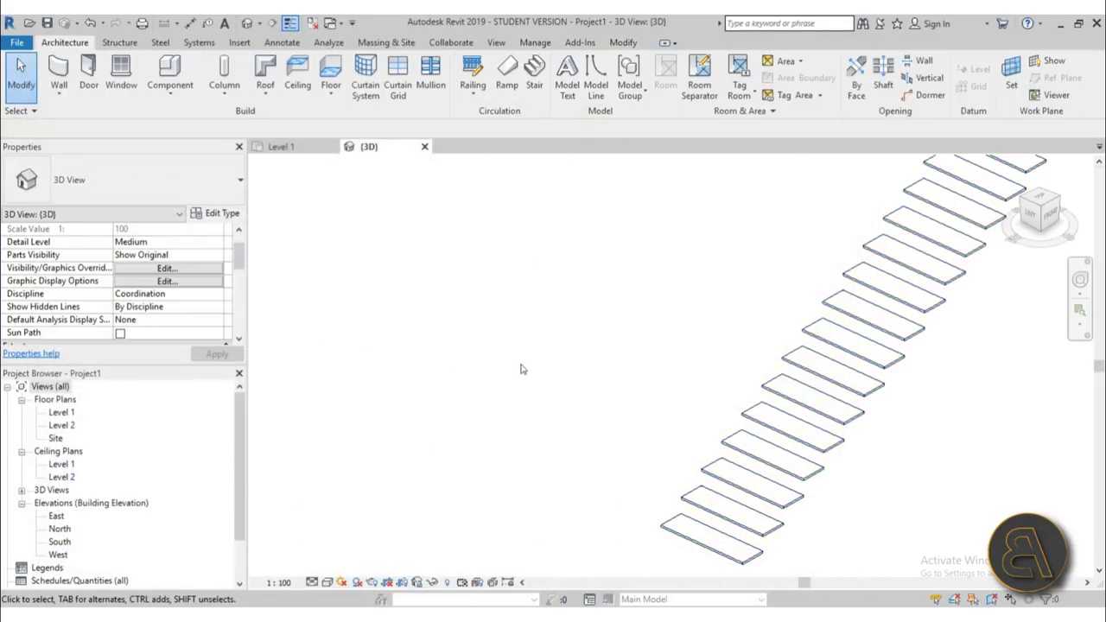
# Open the Level 1 floor plan and, from there, the South elevation of the staircase
pyautogui.scroll(-3, 521, 369)
pyautogui.scroll(-2, 511, 388)
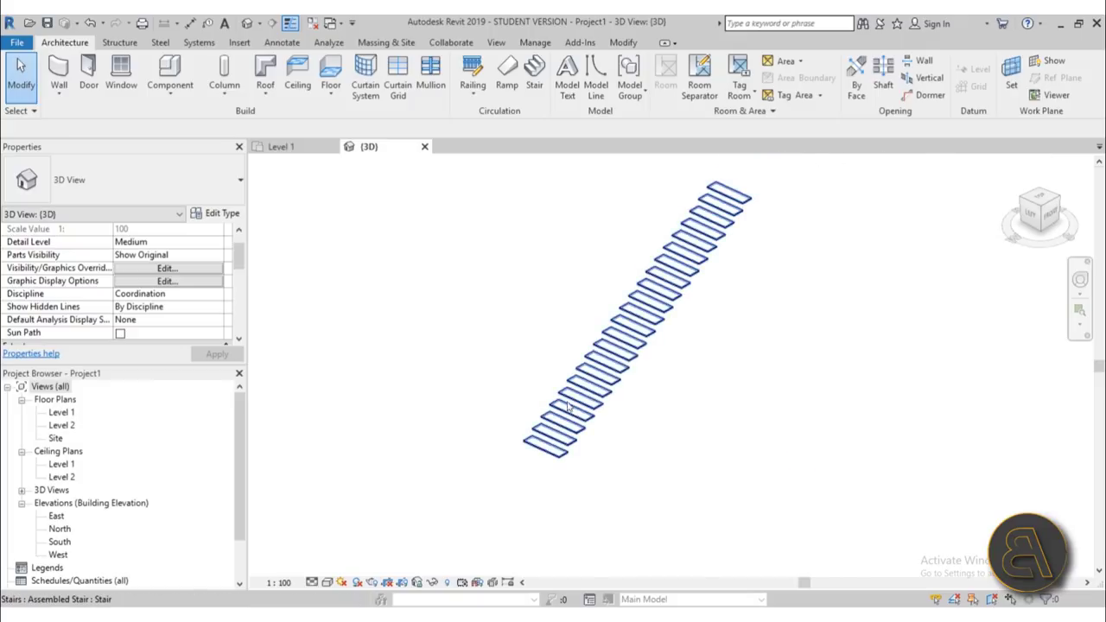
pyautogui.scroll(2, 725, 215)
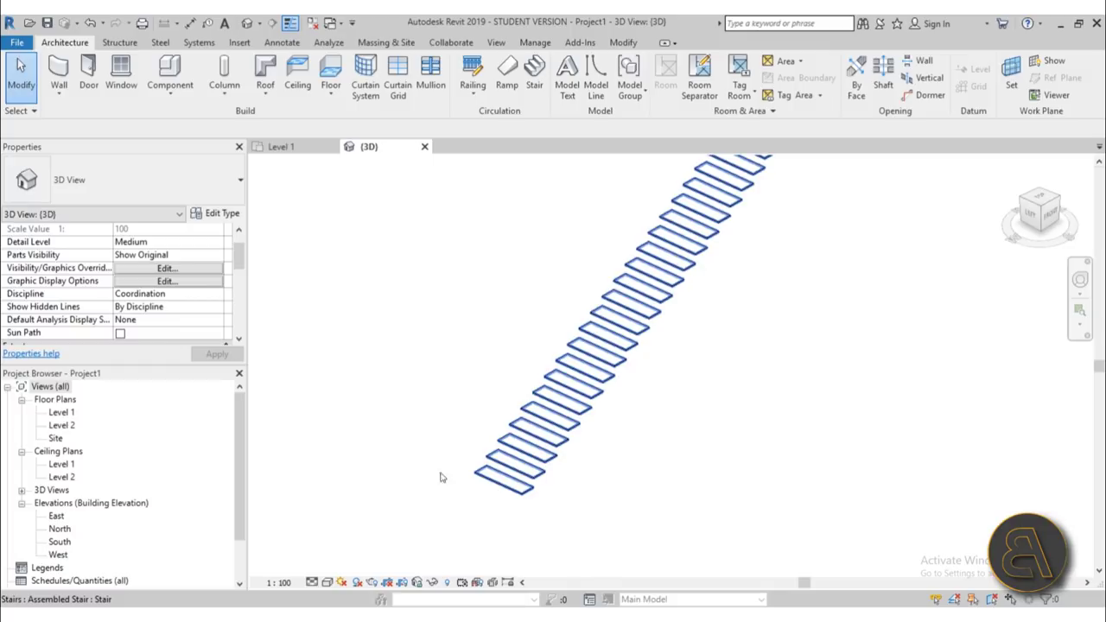
pyautogui.doubleClick(62, 414)
pyautogui.scroll(-3, 582, 276)
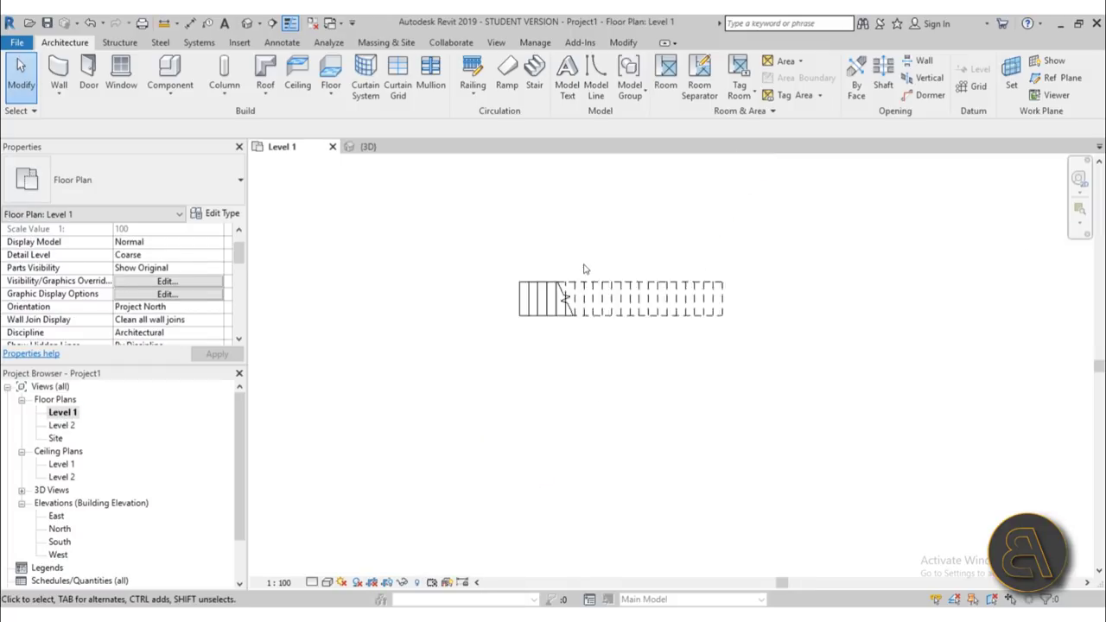
pyautogui.doubleClick(605, 521)
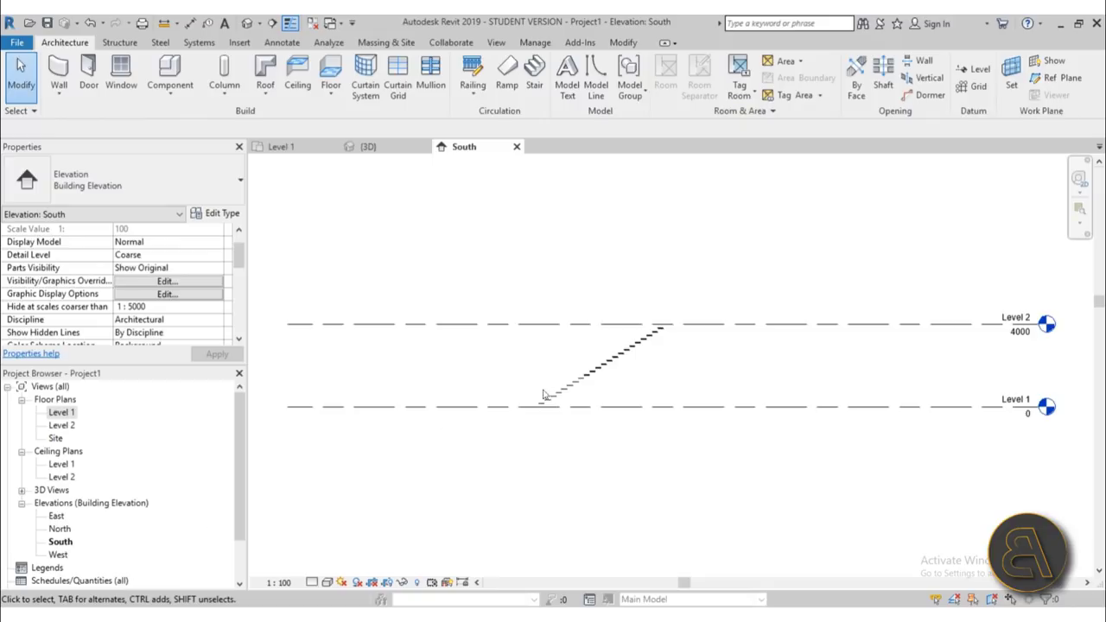
# Examine the floating treads and the gaps between them in the South elevation, from the lowest tread up to Level 2
pyautogui.scroll(3, 543, 395)
pyautogui.scroll(2, 584, 388)
pyautogui.scroll(2, 611, 418)
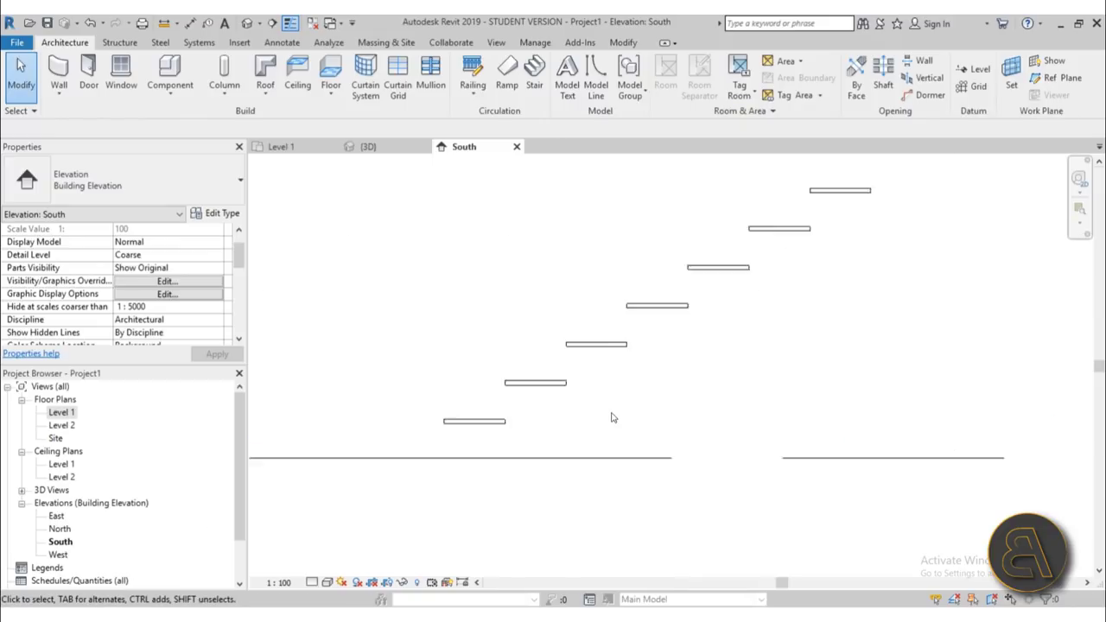
pyautogui.scroll(3, 475, 435)
pyautogui.scroll(-3, 414, 432)
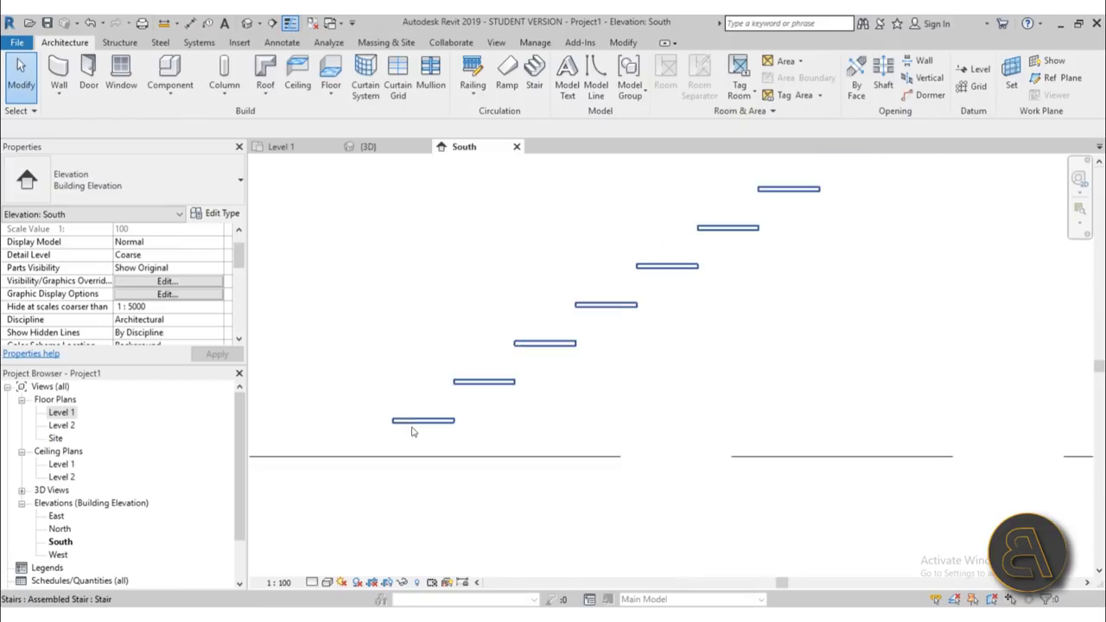
pyautogui.scroll(-5, 413, 430)
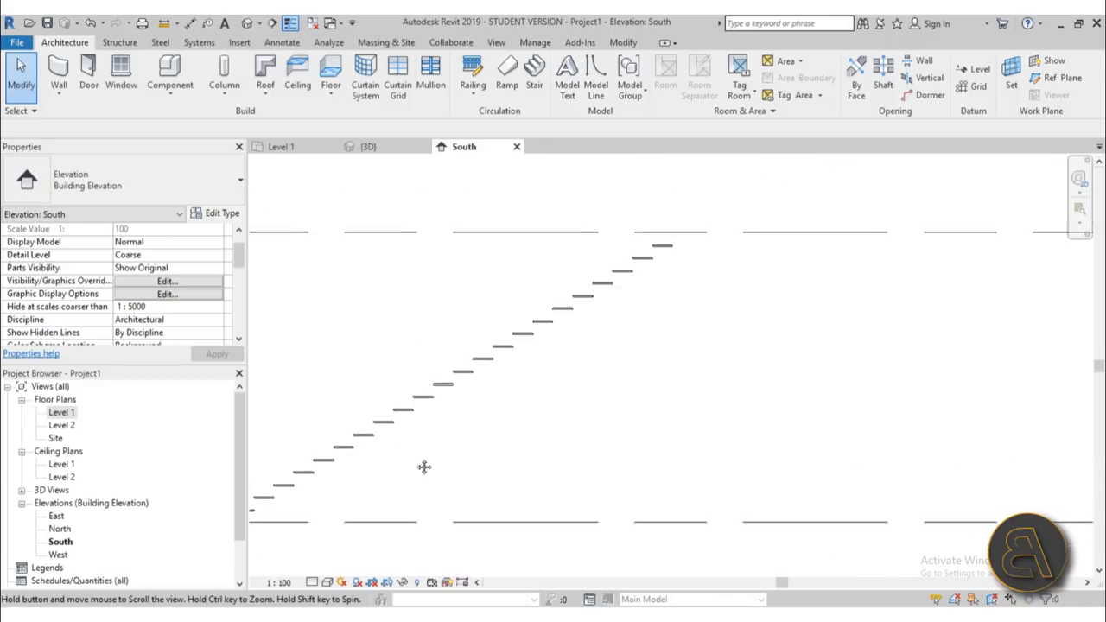
pyautogui.scroll(2, 331, 474)
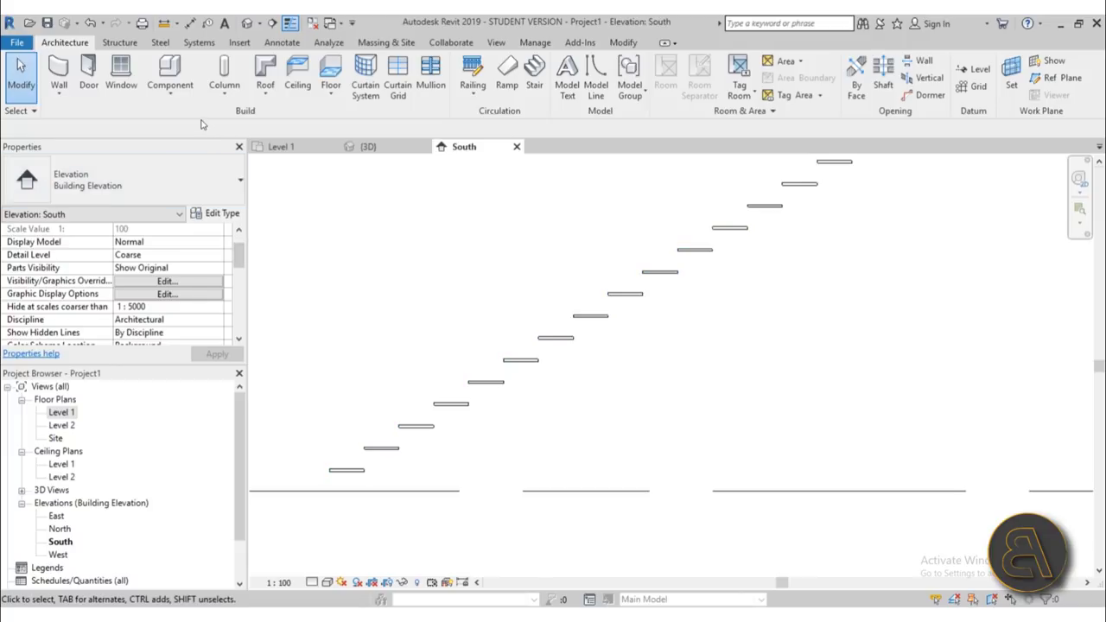
pyautogui.scroll(-3, 480, 349)
pyautogui.moveTo(484, 354); pyautogui.dragTo(484, 357, button='middle')
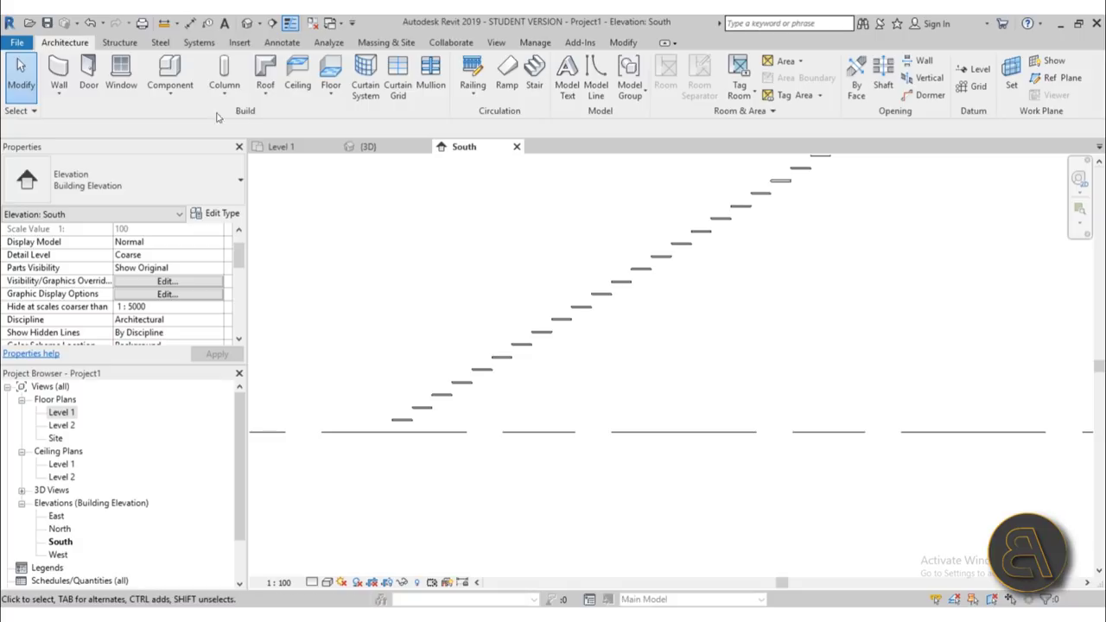
pyautogui.click(176, 101)
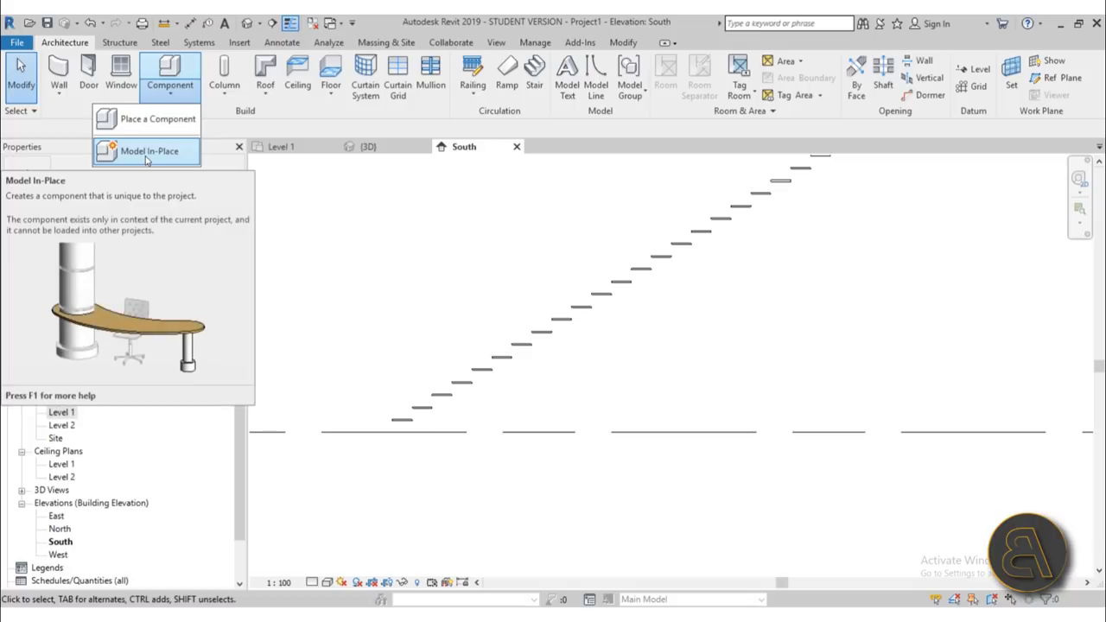
pyautogui.click(521, 374)
pyautogui.click(496, 368)
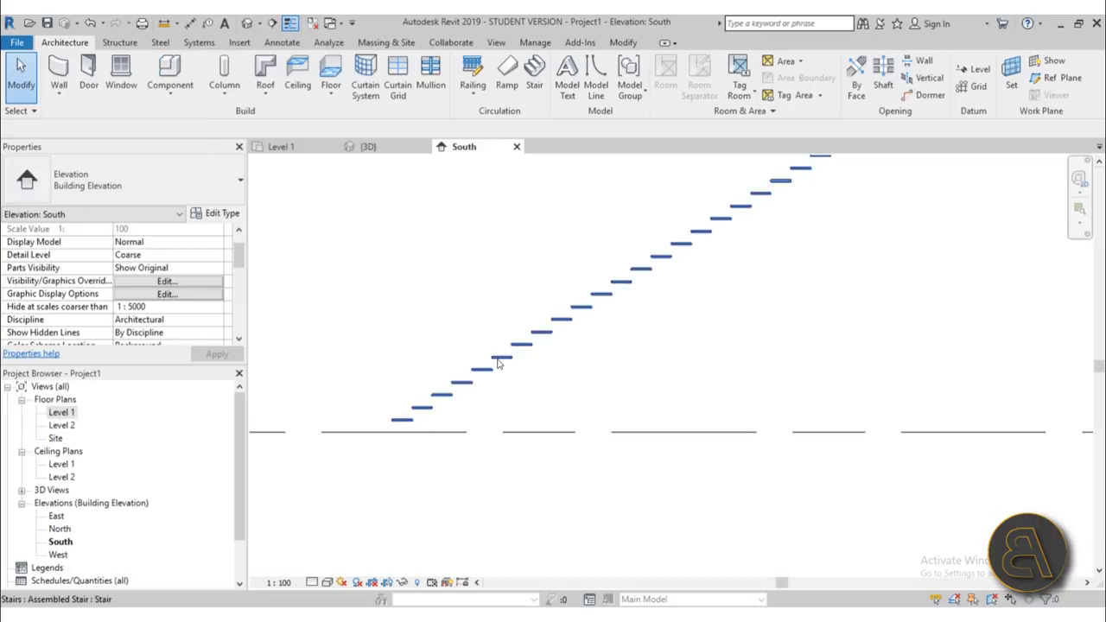
pyautogui.scroll(-3, 496, 358)
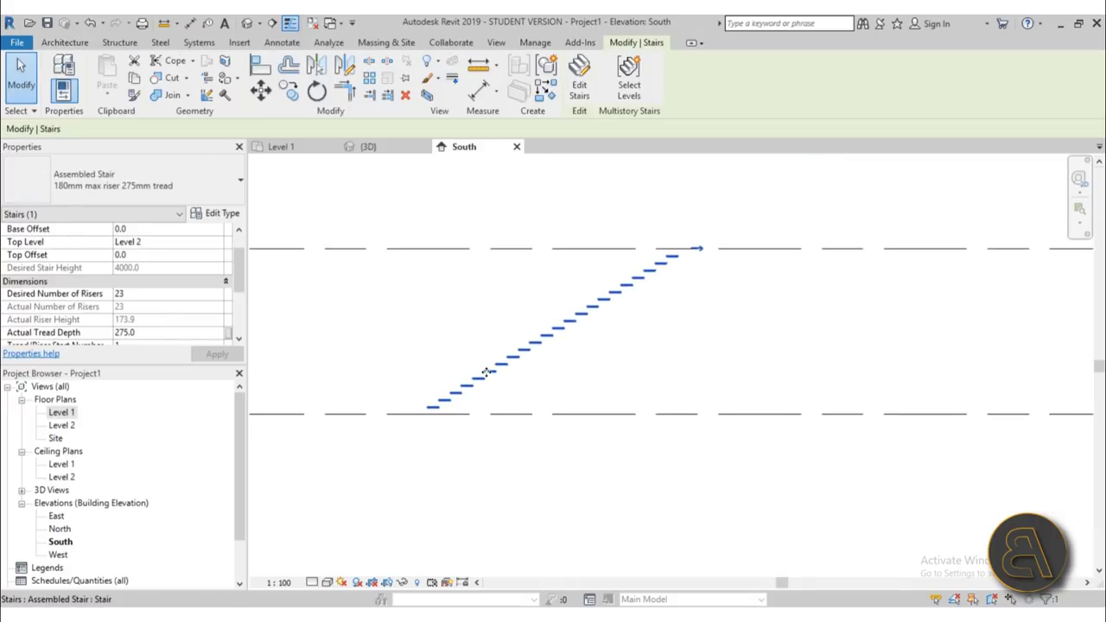
pyautogui.click(493, 311)
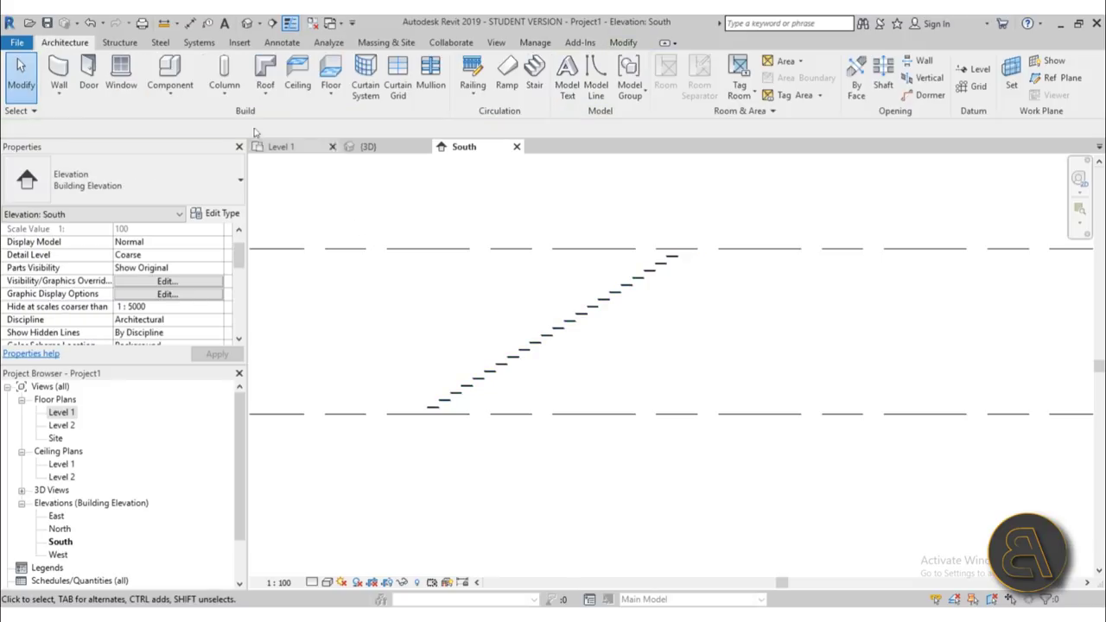
pyautogui.click(189, 98)
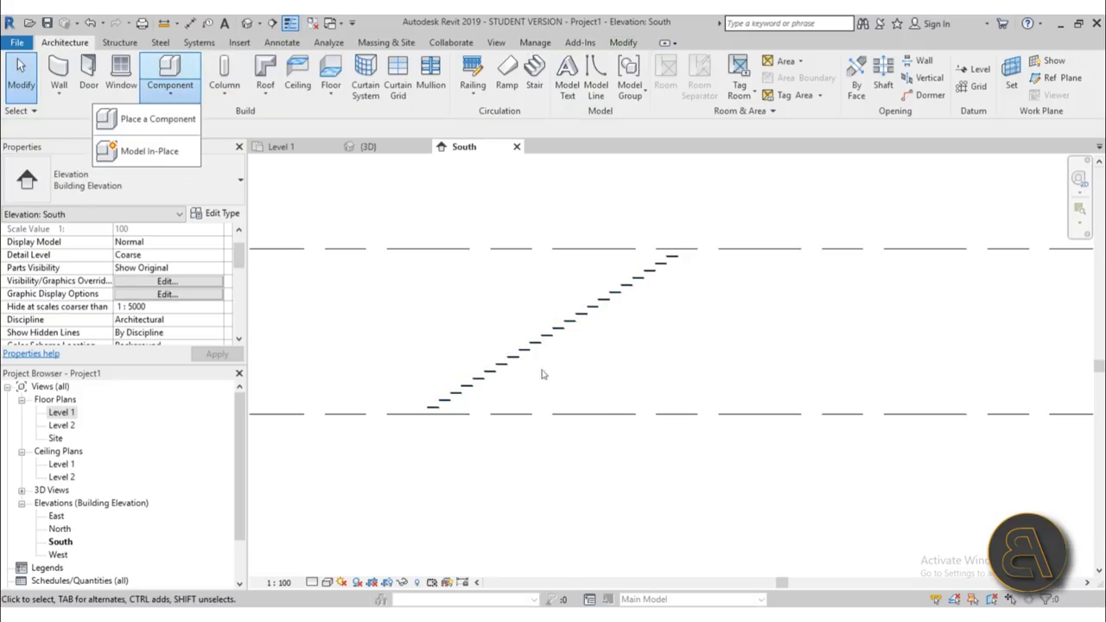
pyautogui.click(605, 401)
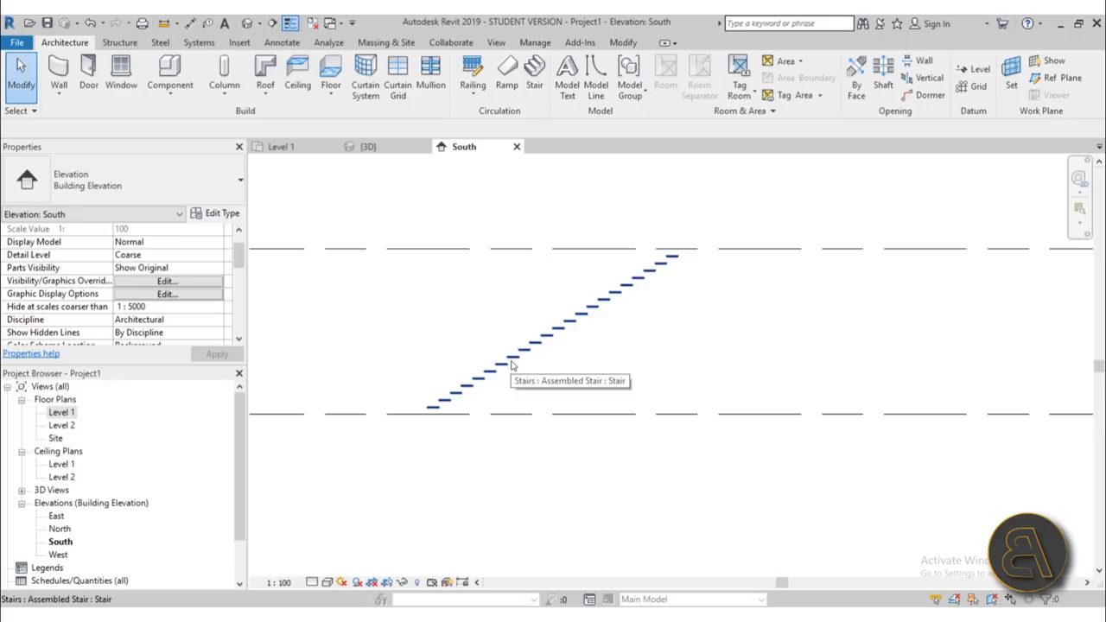
pyautogui.click(511, 366)
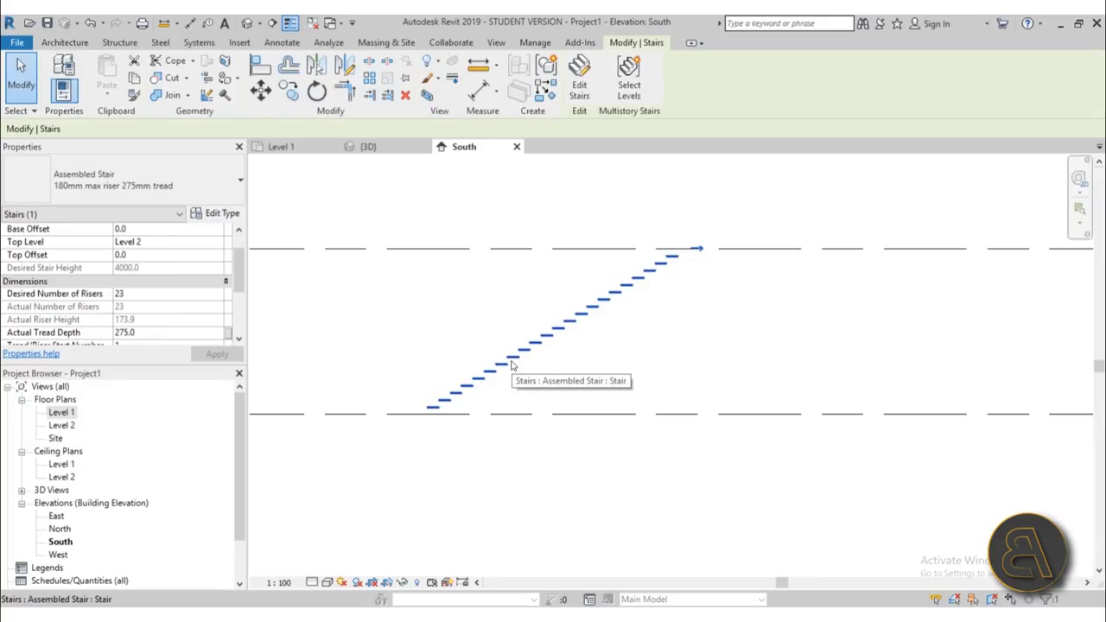
pyautogui.scroll(-1, 43, 298)
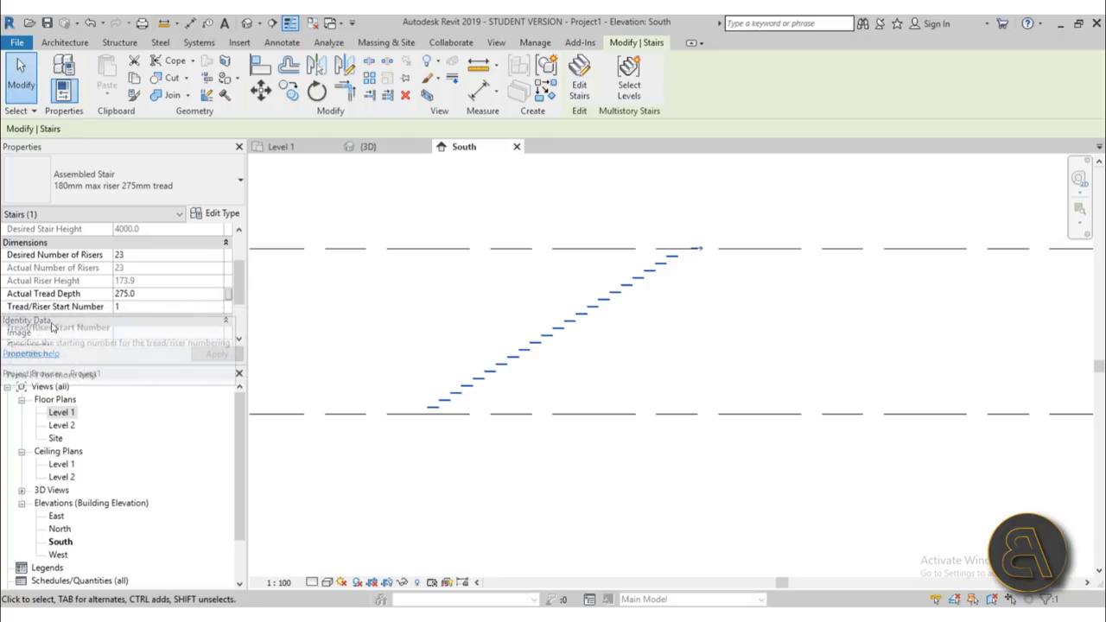
pyautogui.click(645, 367)
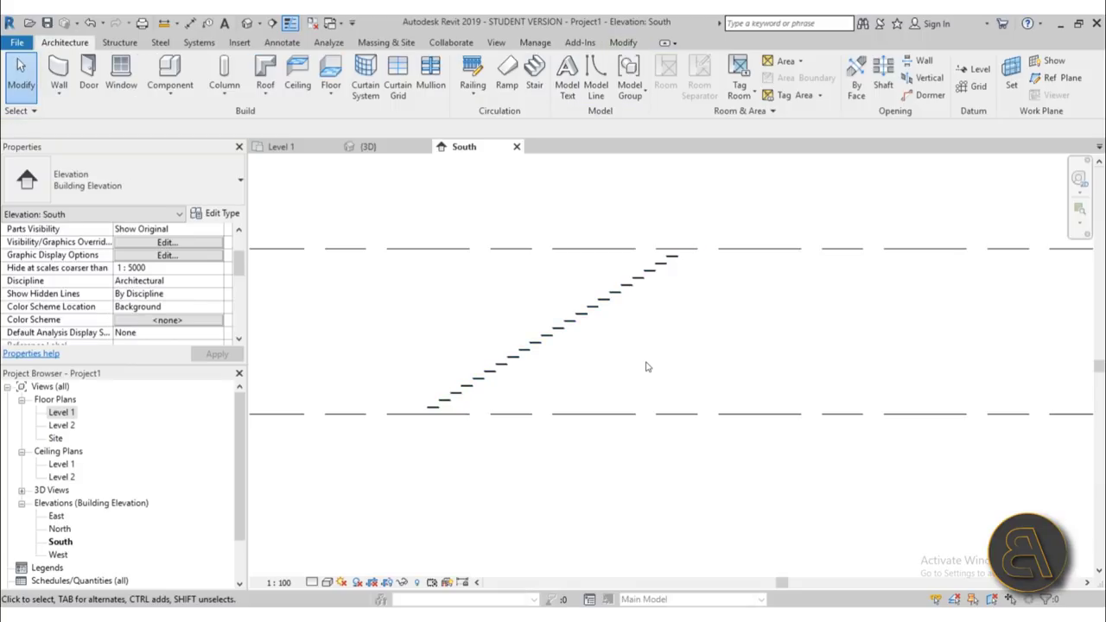
# Start an in-place model component in the Stairs category and keep the name Stairs 1
pyautogui.click(170, 89)
pyautogui.click(150, 162)
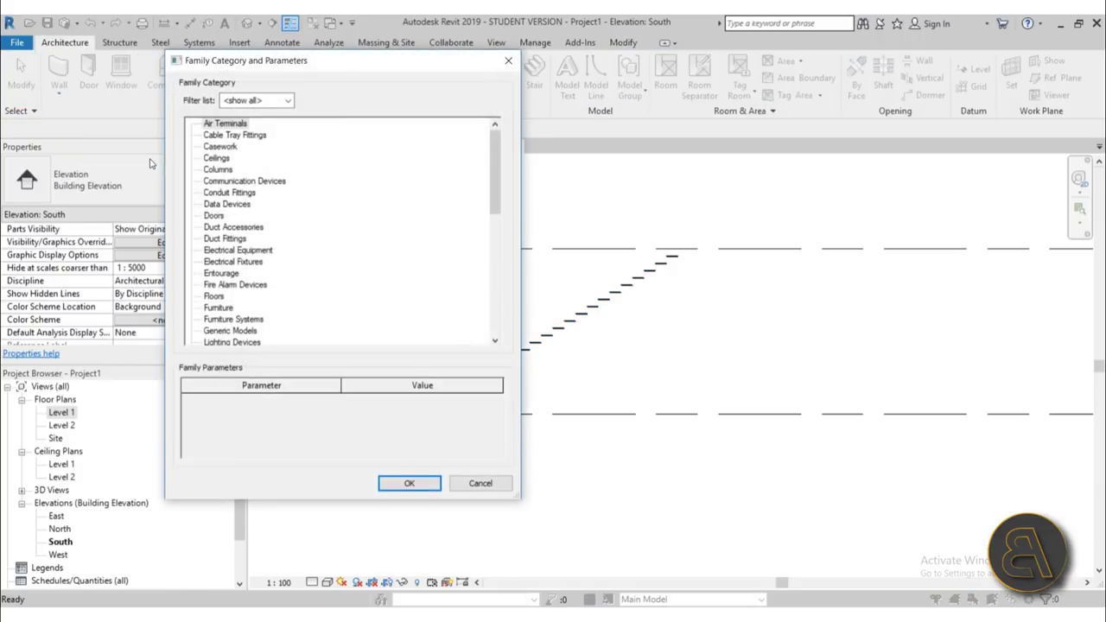
pyautogui.scroll(-9, 354, 304)
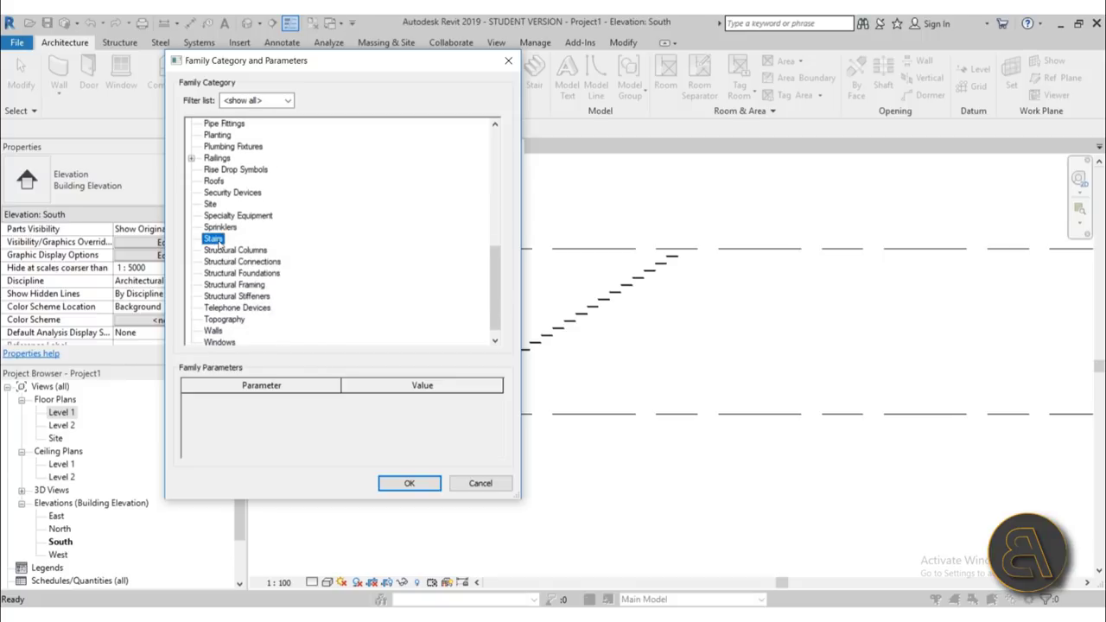
pyautogui.click(409, 484)
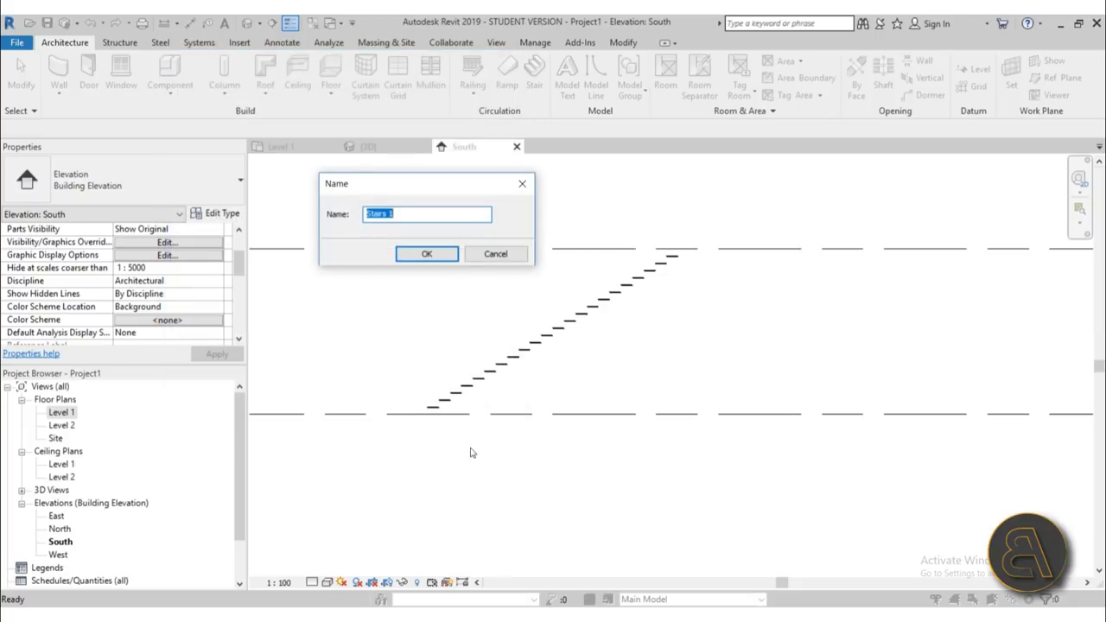
pyautogui.click(427, 253)
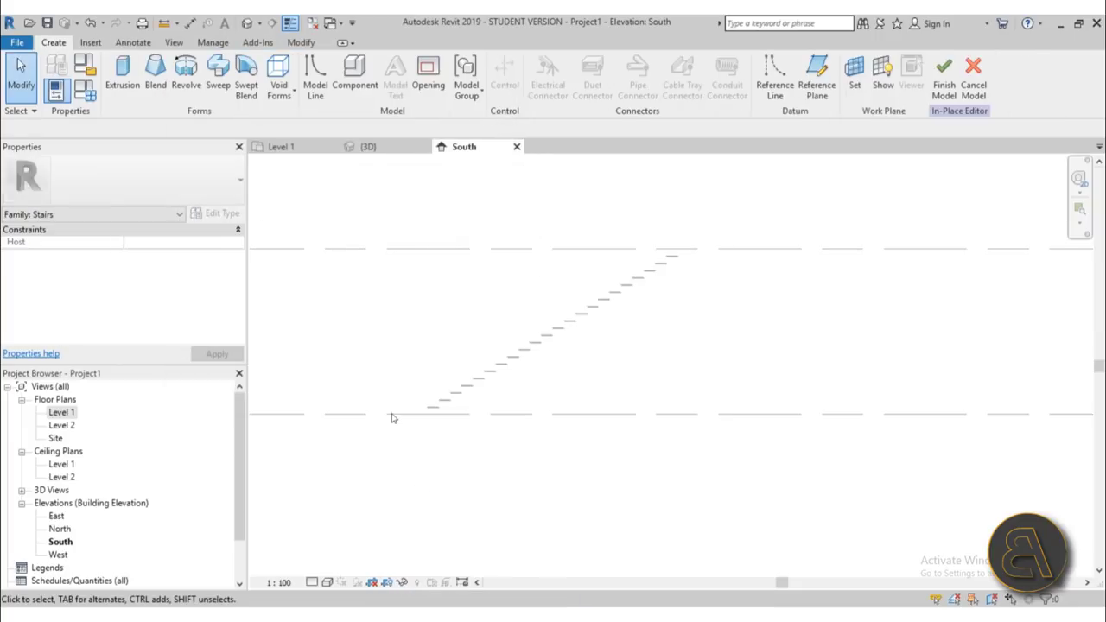
# Set the work plane by picking the side face of the staircase at the lowest tread
pyautogui.scroll(10, 414, 412)
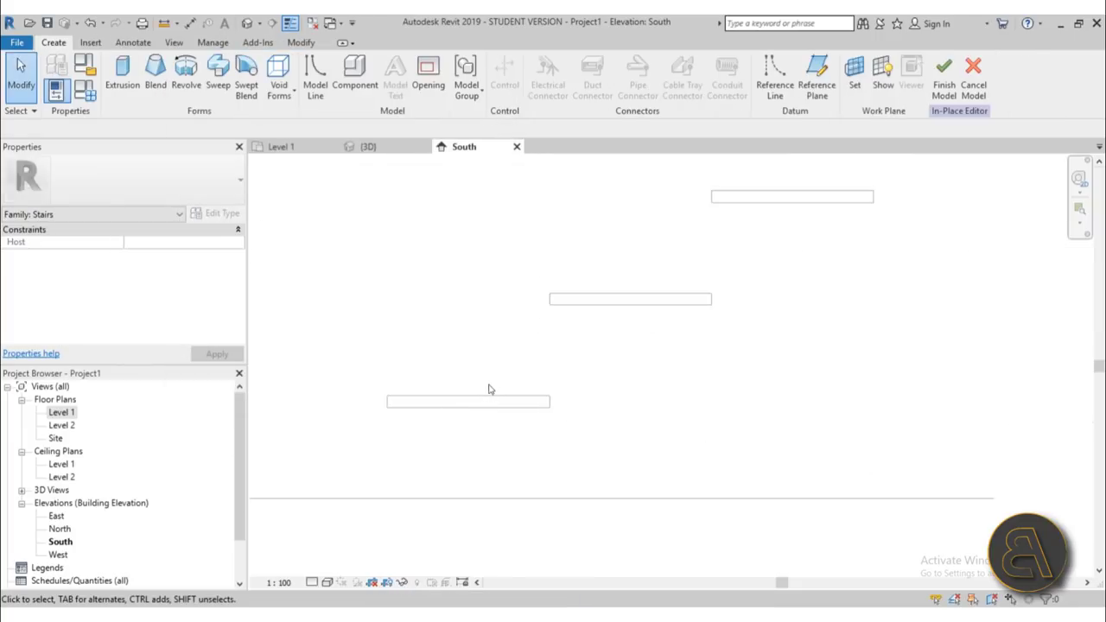
pyautogui.moveTo(375, 403); pyautogui.dragTo(357, 403, button='middle')
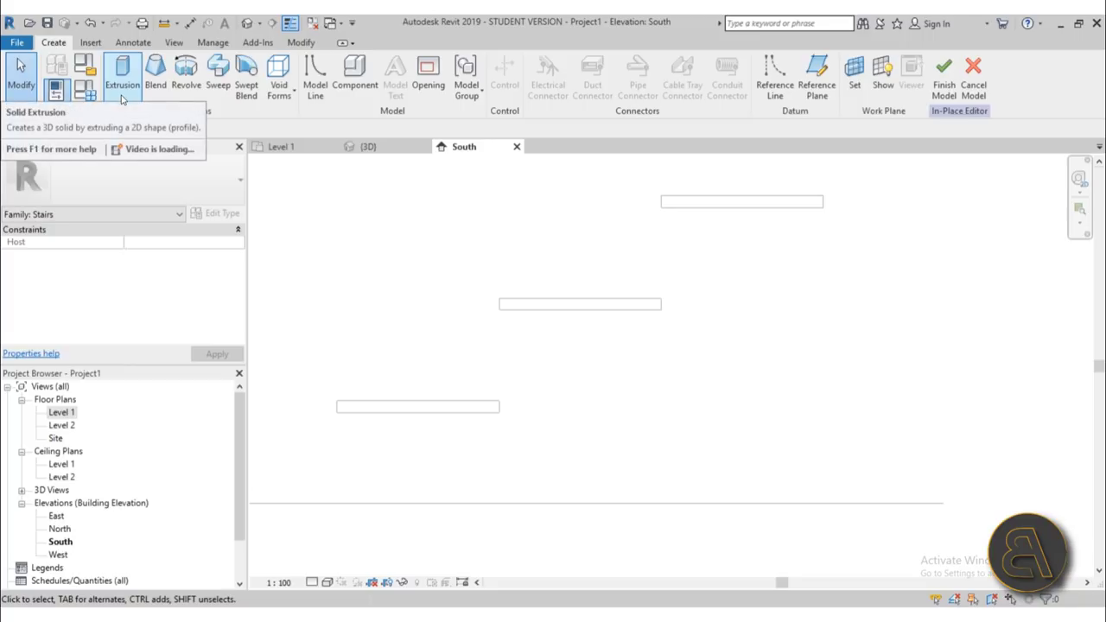
pyautogui.click(852, 93)
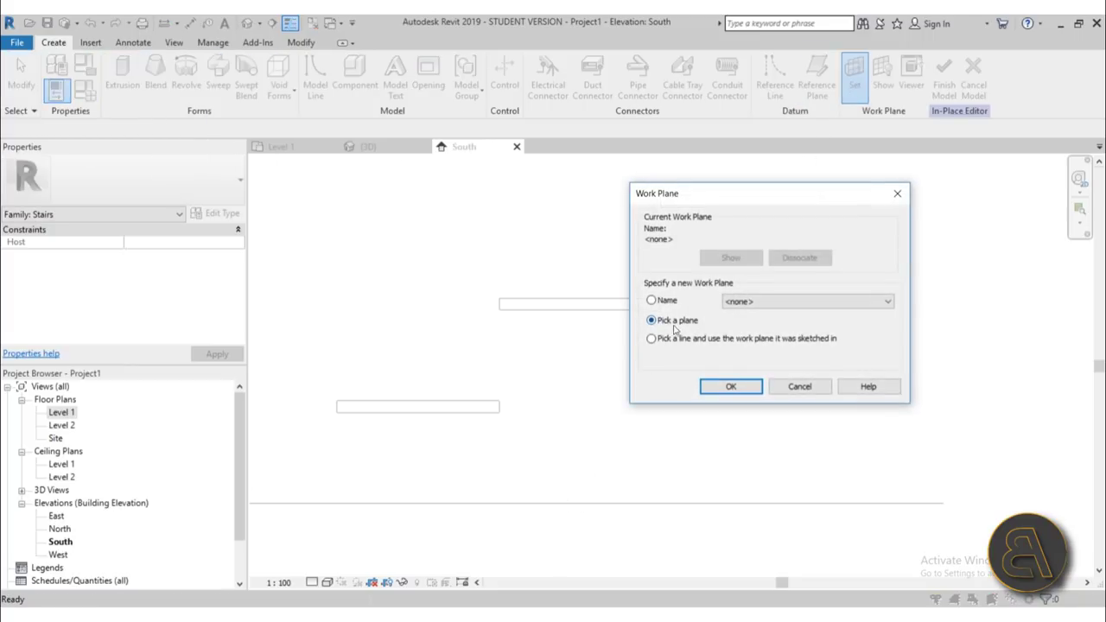
pyautogui.click(728, 386)
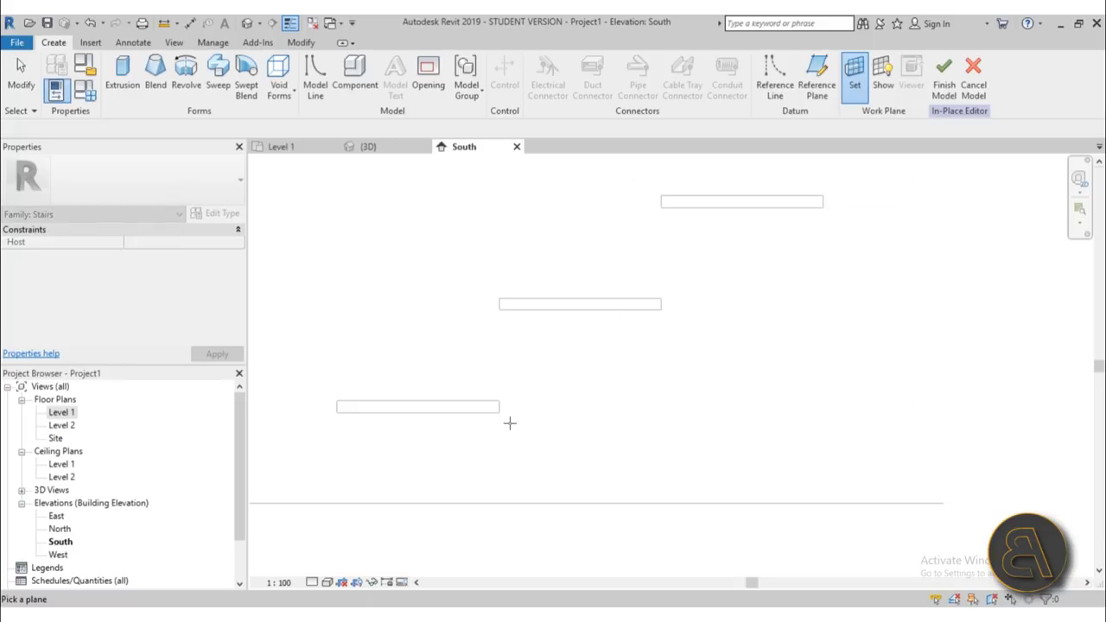
pyautogui.click(463, 400)
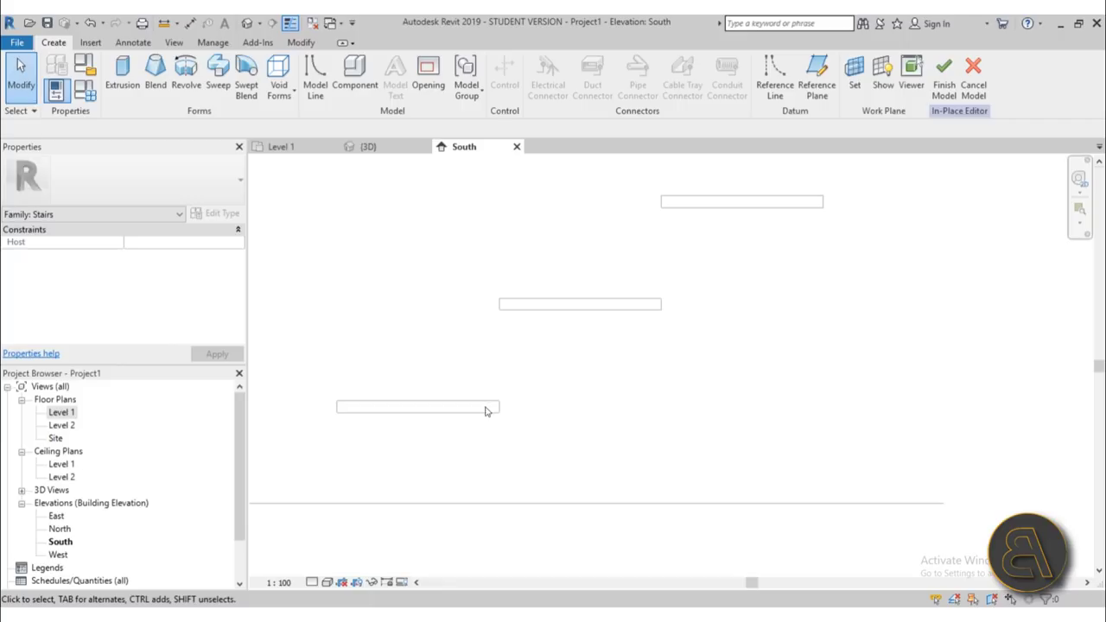
# Sketch an in-place extrusion profile that outlines the lowest two treads and joins their corners with sloping lines
pyautogui.click(122, 73)
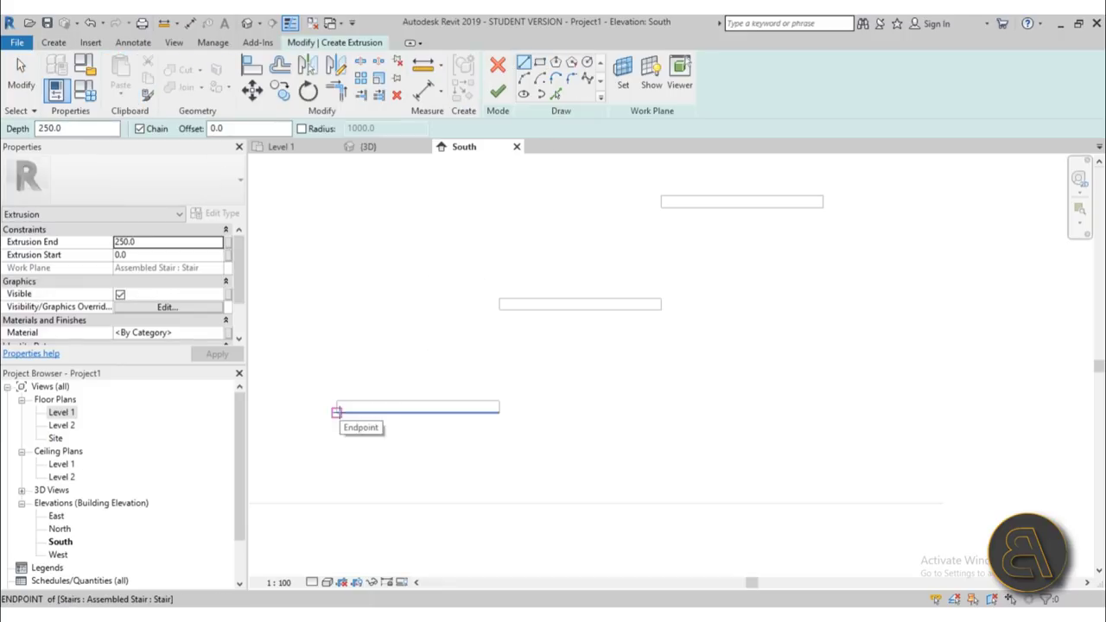
pyautogui.click(336, 412)
pyautogui.scroll(2, 454, 345)
pyautogui.click(522, 292)
pyautogui.click(522, 275)
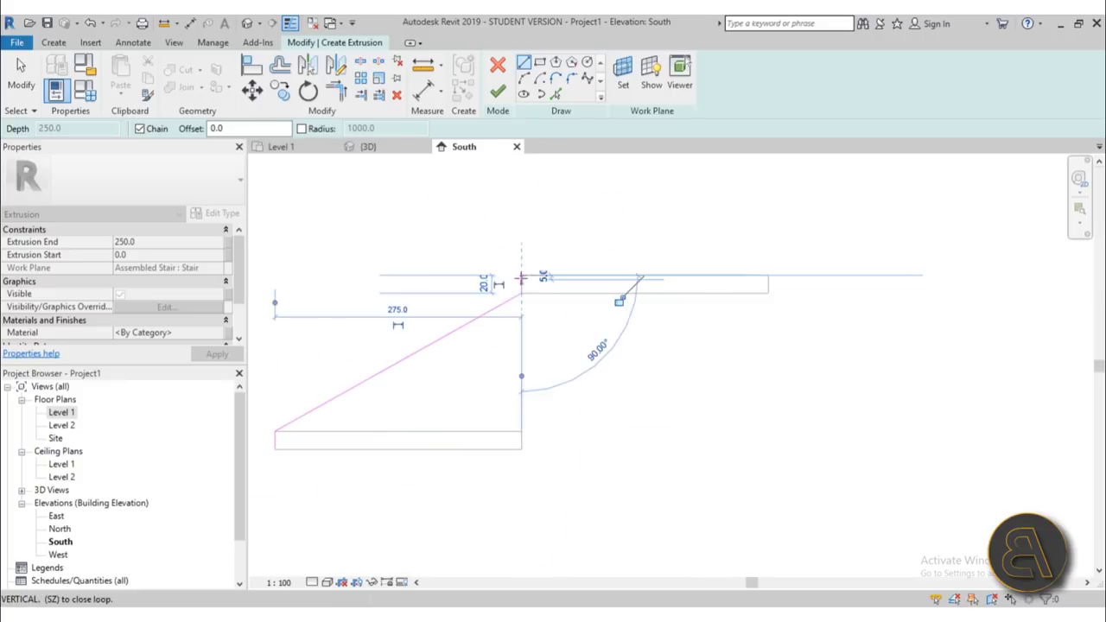
pyautogui.click(767, 275)
pyautogui.click(767, 293)
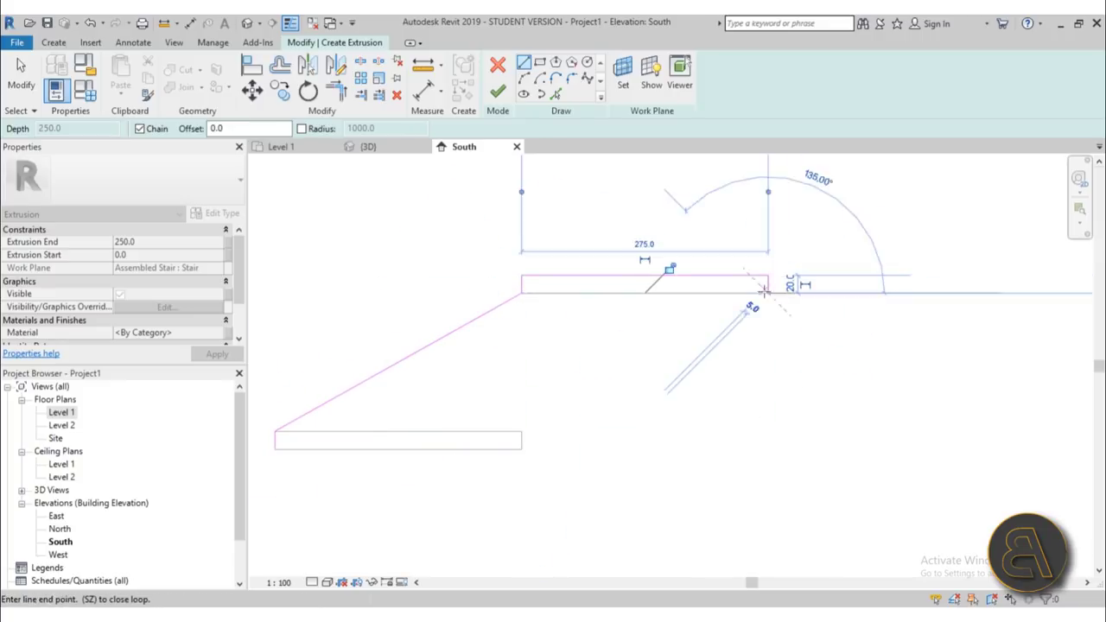
pyautogui.click(521, 431)
pyautogui.click(521, 448)
pyautogui.click(274, 448)
pyautogui.press('Escape')
pyautogui.press('Escape')
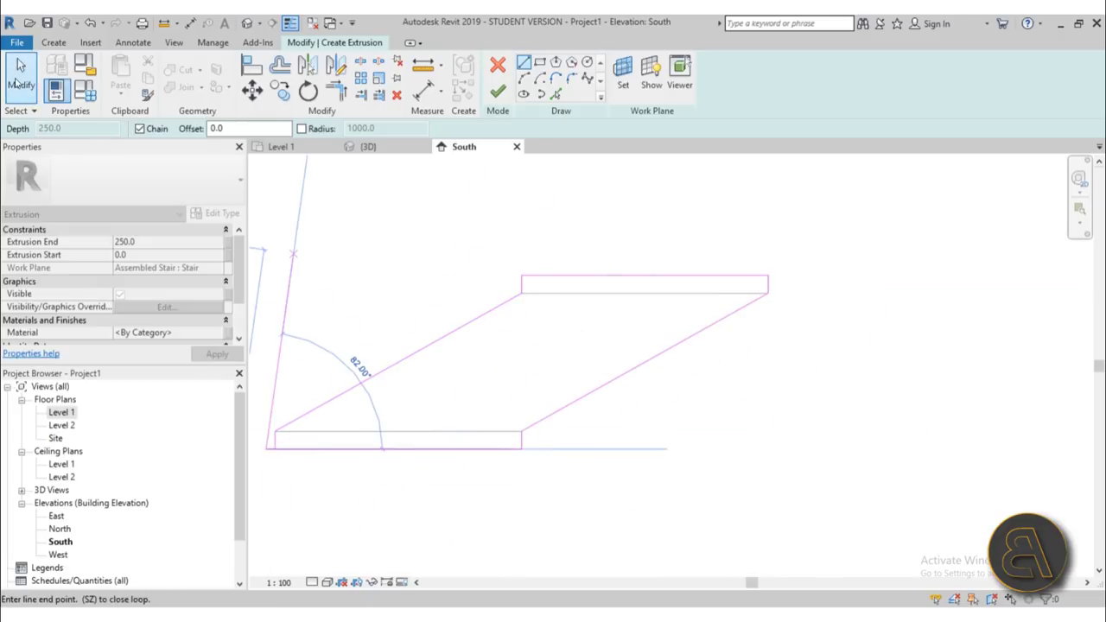
# Trim the profile's overshooting bottom line to the lowest tread's front corner and finish the extrusion sketch
pyautogui.scroll(3, 257, 444)
pyautogui.click(310, 470)
pyautogui.moveTo(282, 469)
pyautogui.mouseDown()
pyautogui.moveTo(302, 468)
pyautogui.moveTo(278, 469)
pyautogui.mouseUp()
pyautogui.click(486, 372)
pyautogui.scroll(-2, 485, 373)
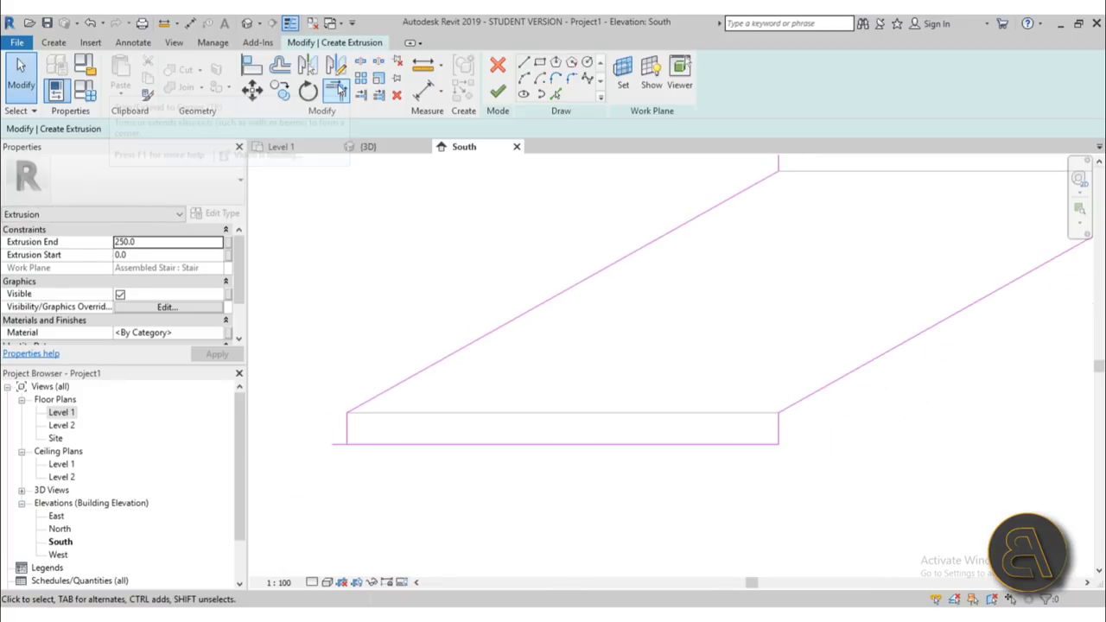
pyautogui.click(335, 90)
pyautogui.click(349, 432)
pyautogui.click(363, 444)
pyautogui.click(498, 92)
pyautogui.scroll(-2, 622, 318)
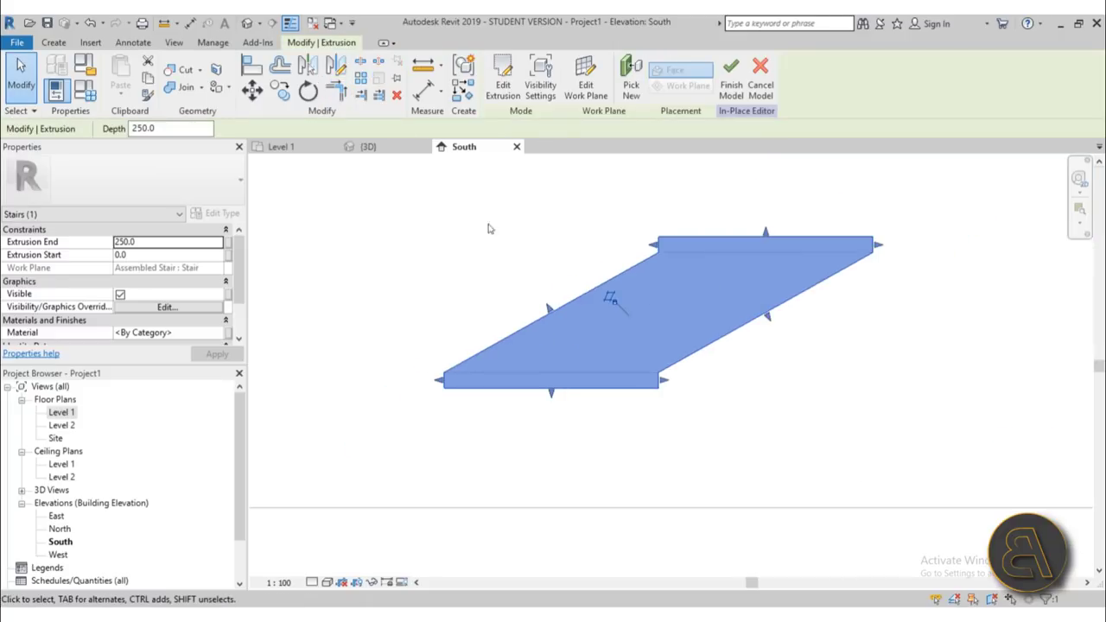
# Open the default 3D view and set the new extrusion's Extrusion End to 20
pyautogui.click(247, 23)
pyautogui.click(618, 466)
pyautogui.scroll(4, 544, 497)
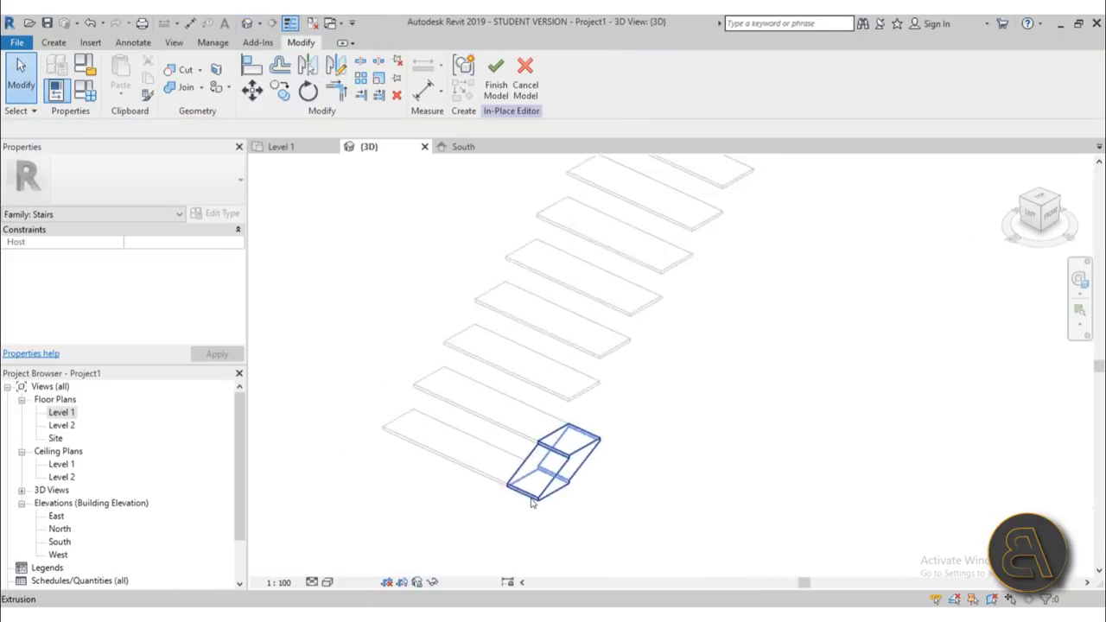
pyautogui.click(539, 491)
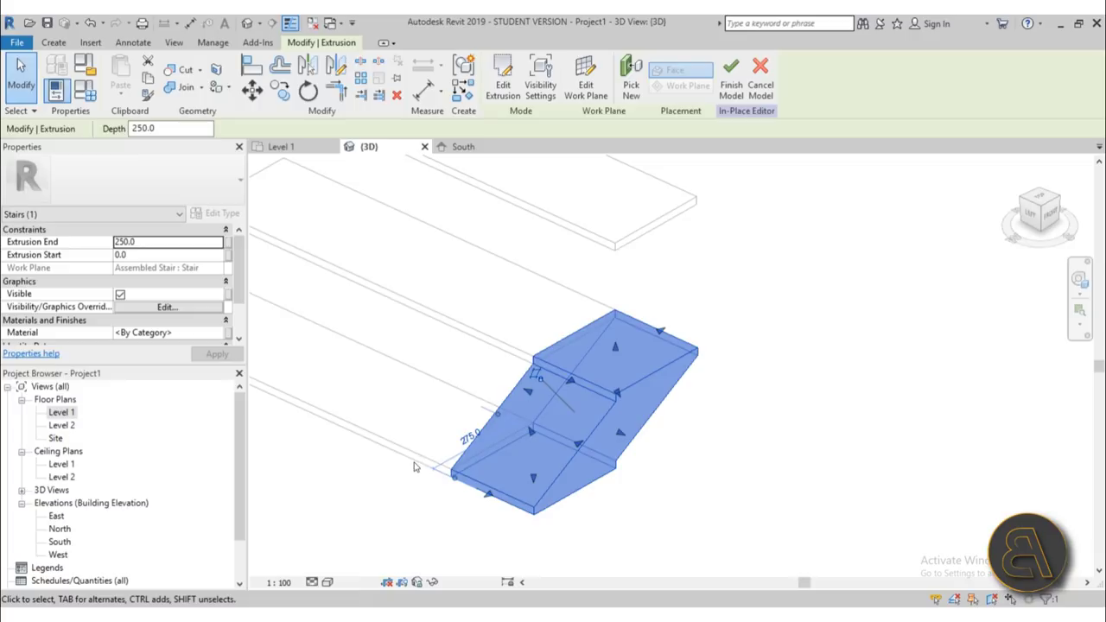
pyautogui.click(146, 242)
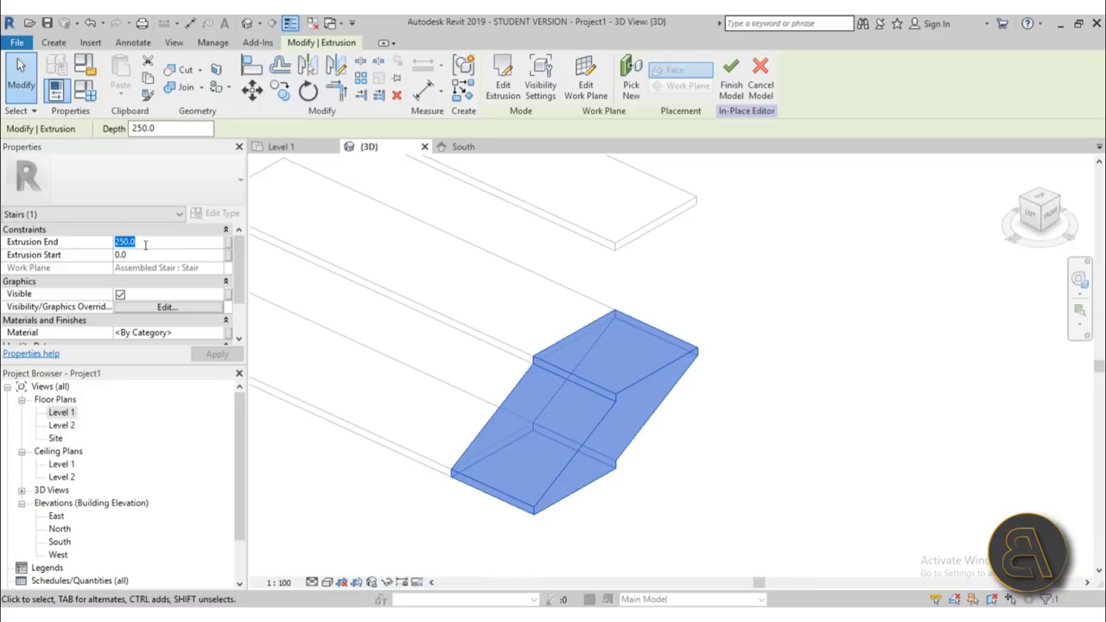
pyautogui.click(782, 415)
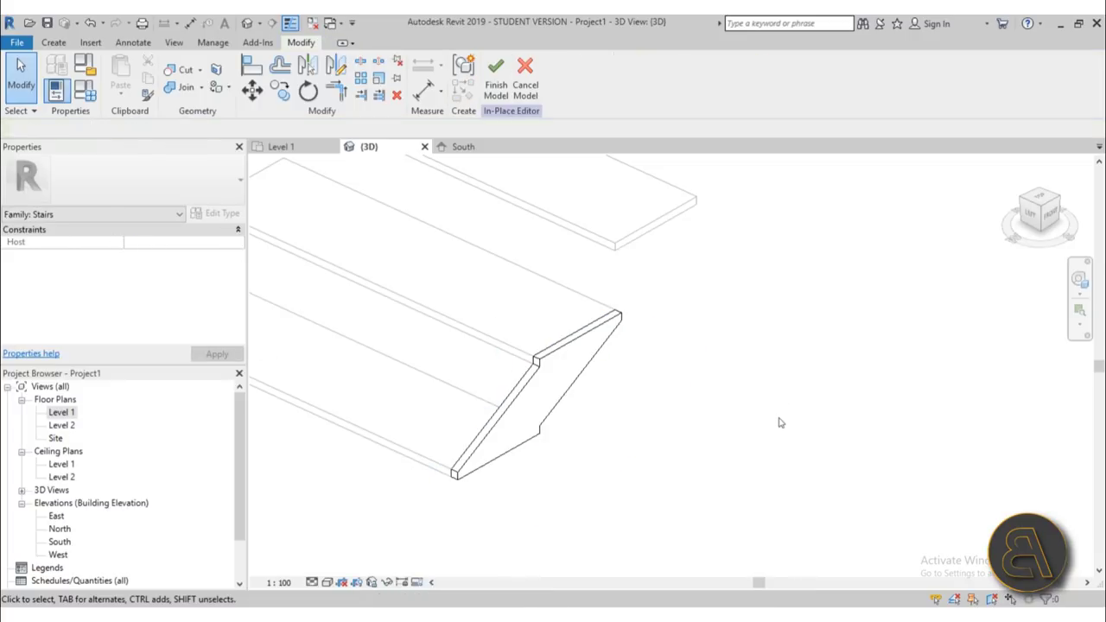
# Assign the Birch material to the extrusion
pyautogui.click(533, 381)
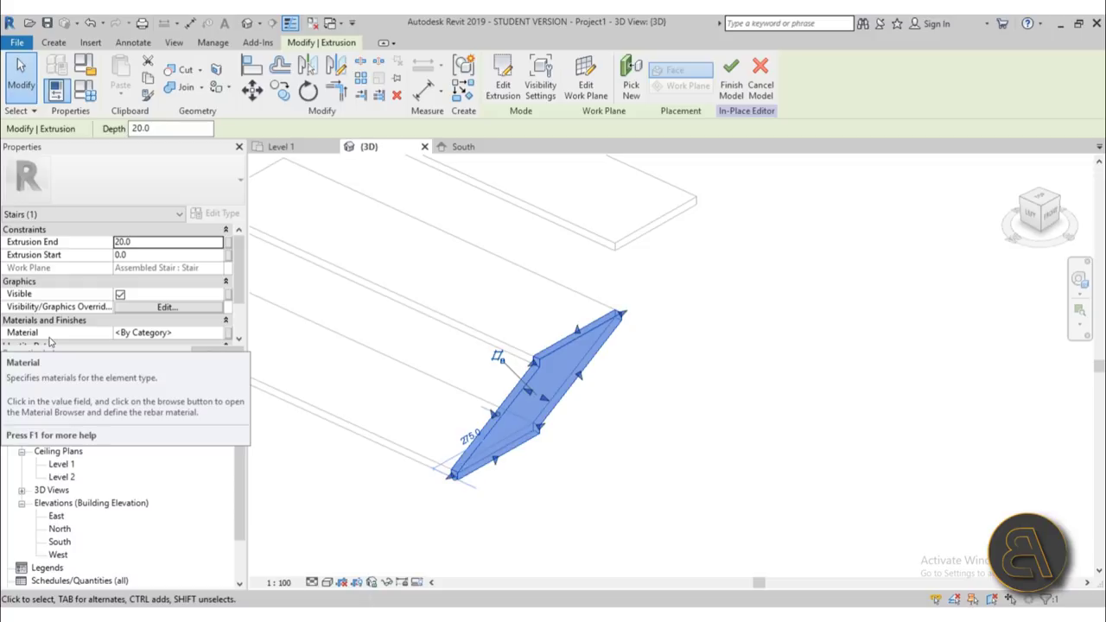
pyautogui.click(222, 333)
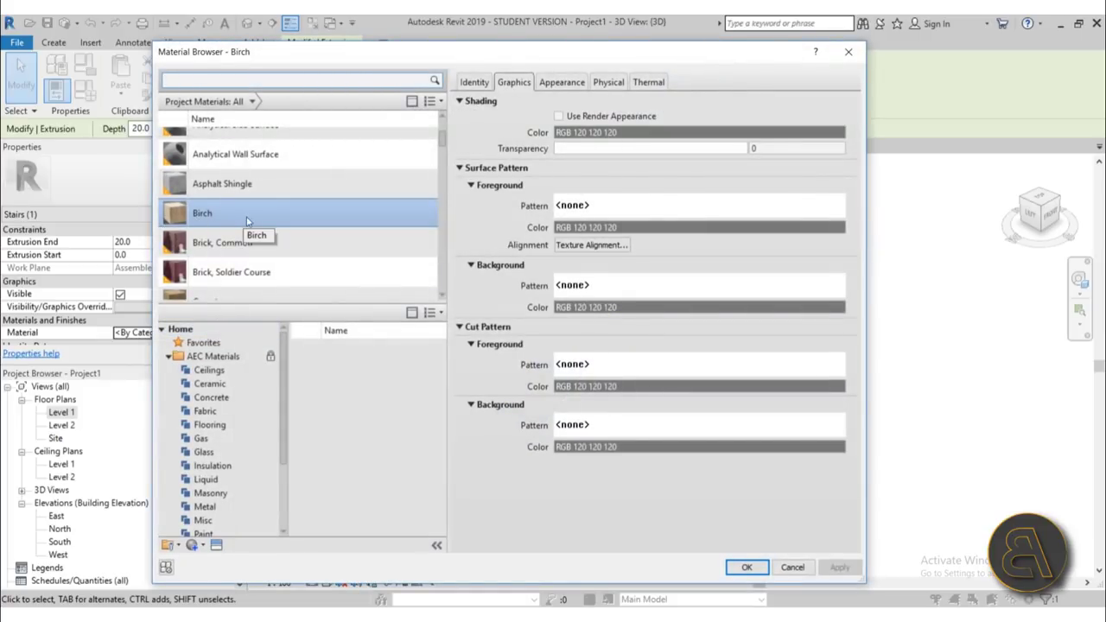
pyautogui.doubleClick(214, 221)
pyautogui.click(647, 483)
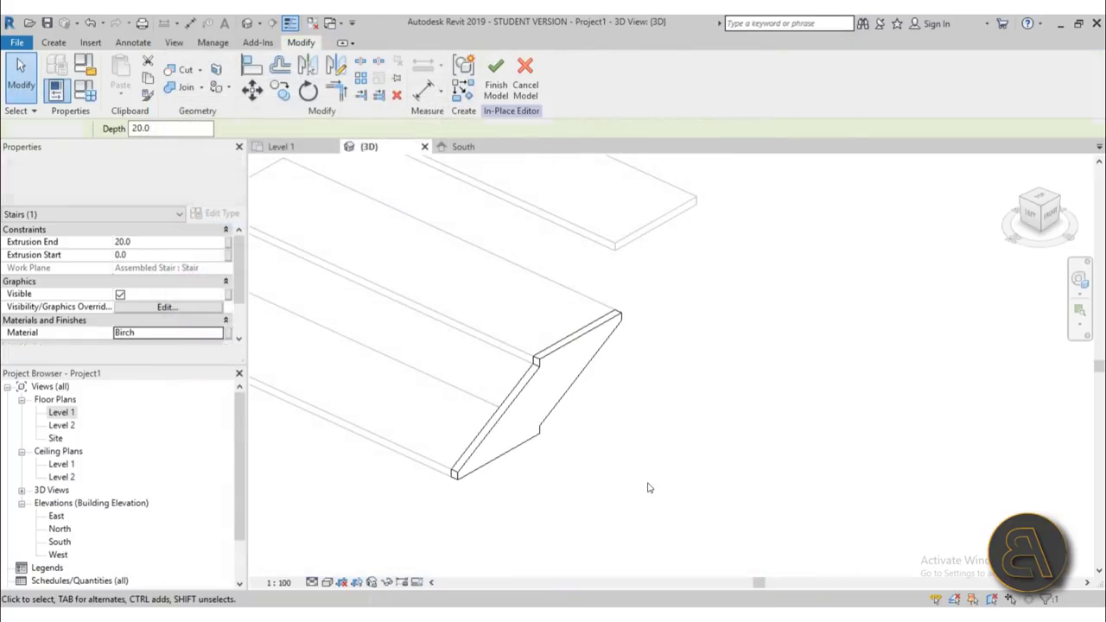
# In the South elevation, copy the extrusion from the lowest tread's lower corner to the matching corner of the third tread
pyautogui.click(594, 354)
pyautogui.scroll(-3, 646, 325)
pyautogui.moveTo(644, 393); pyautogui.dragTo(535, 432, button='middle')
pyautogui.scroll(-2, 530, 427)
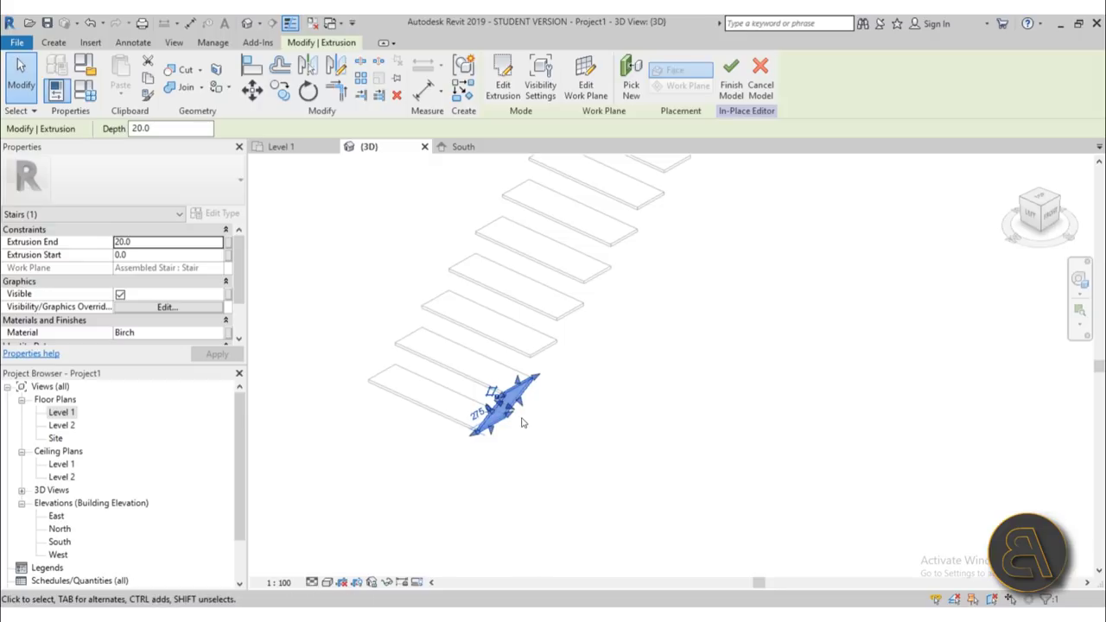
pyautogui.doubleClick(61, 541)
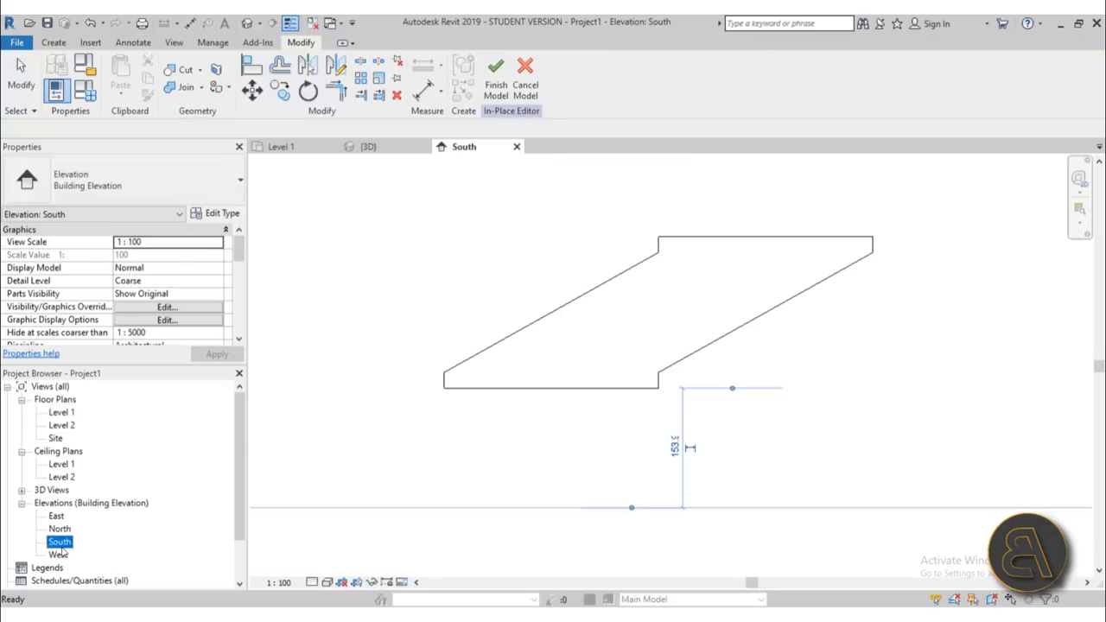
pyautogui.click(484, 384)
pyautogui.scroll(-2, 506, 402)
pyautogui.moveTo(506, 403); pyautogui.dragTo(337, 441, button='middle')
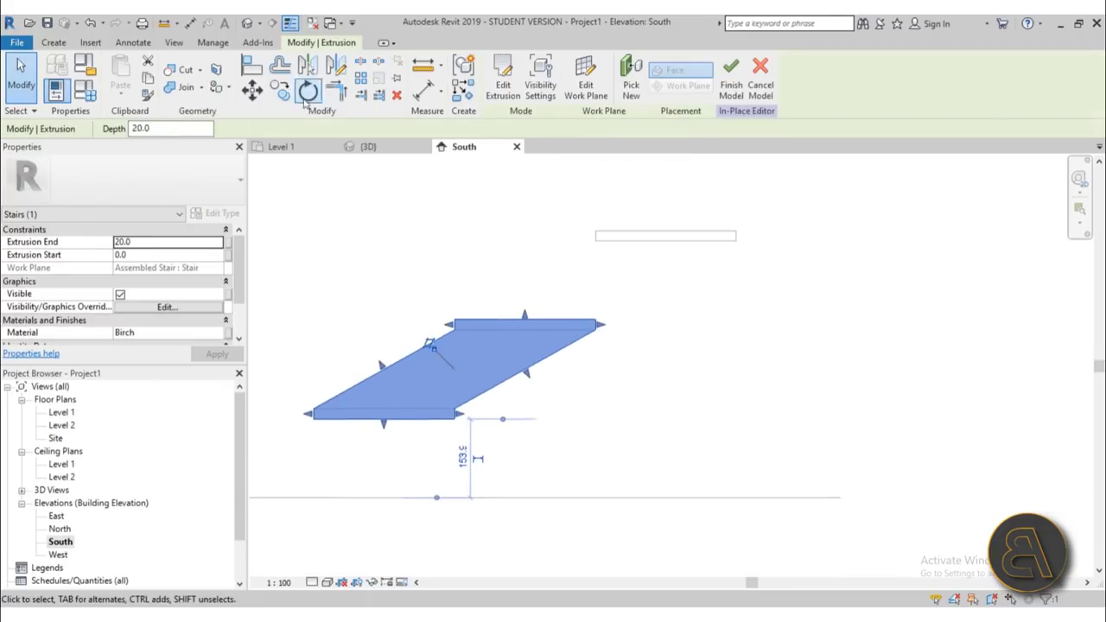
pyautogui.click(279, 89)
pyautogui.click(314, 412)
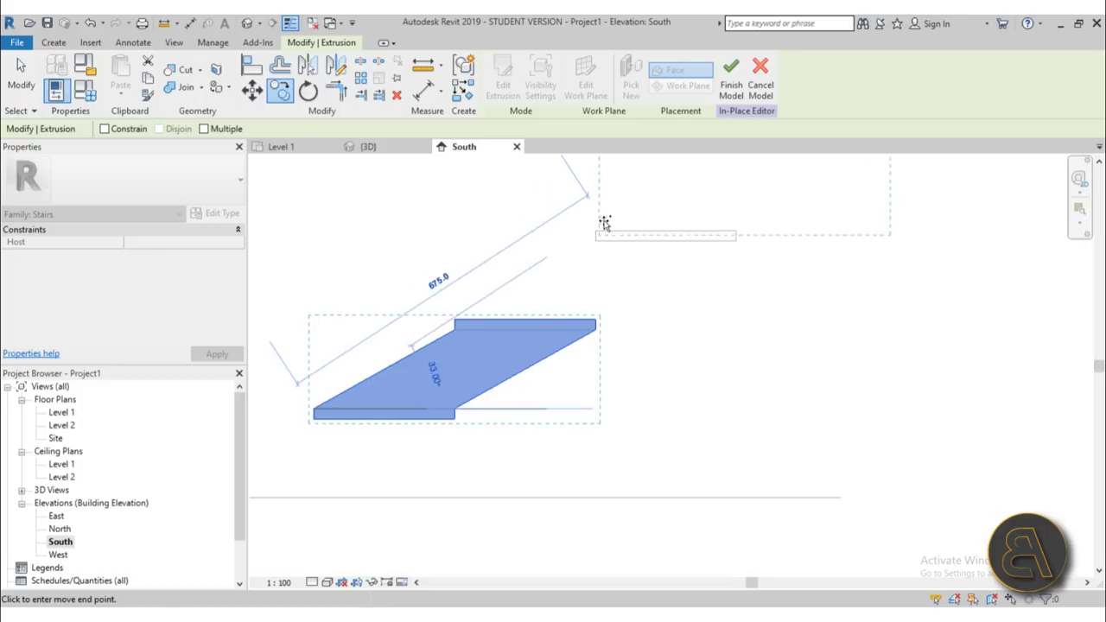
pyautogui.click(599, 232)
pyautogui.scroll(-2, 518, 308)
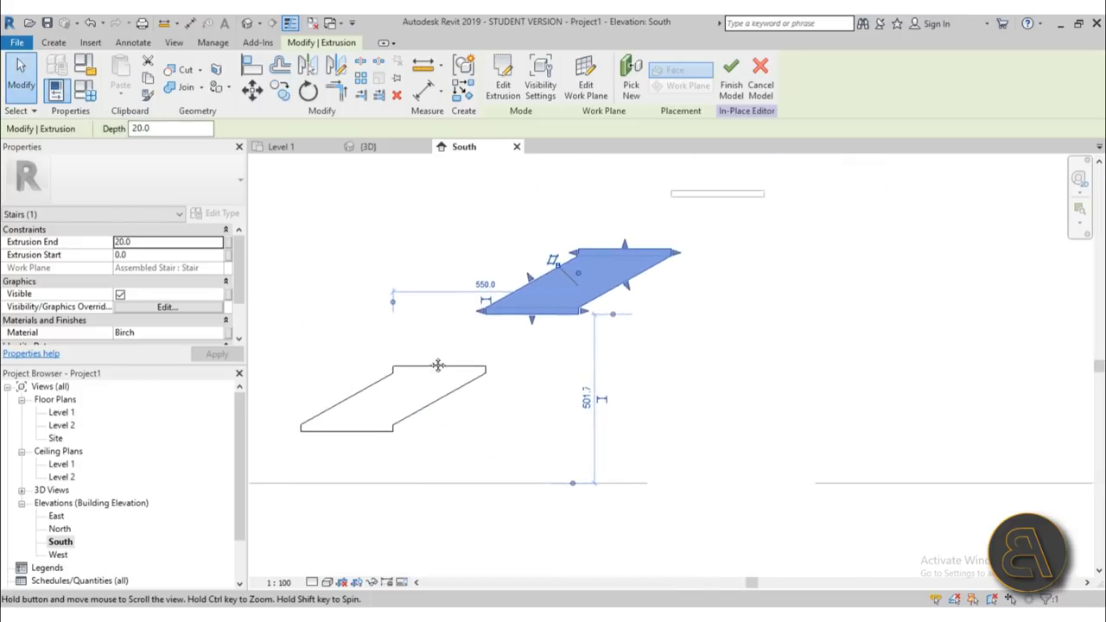
pyautogui.click(30, 84)
pyautogui.scroll(-2, 469, 284)
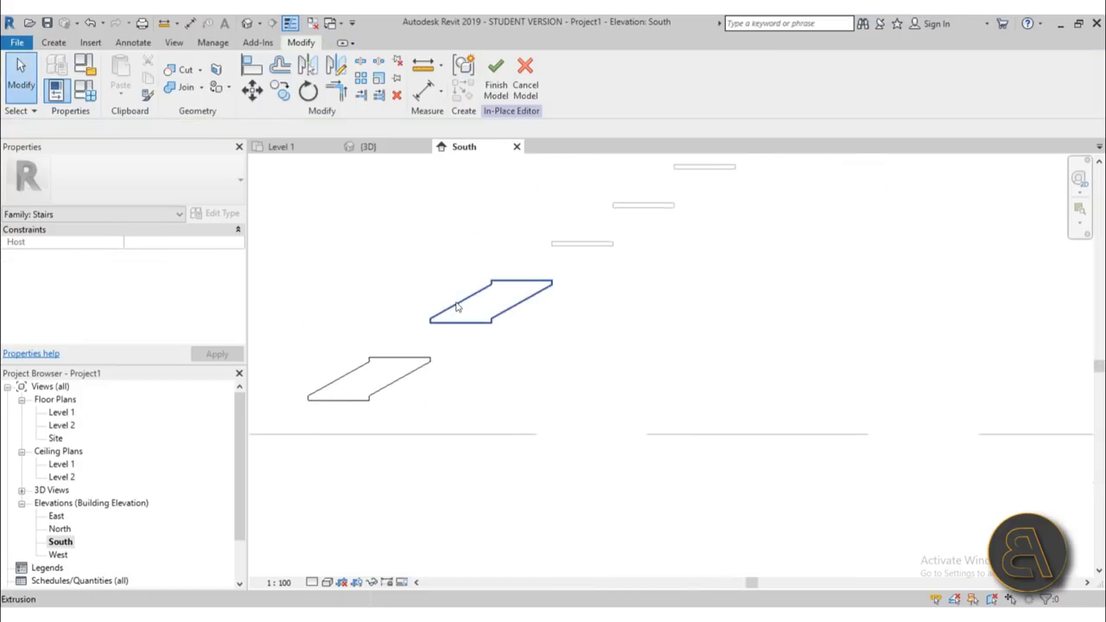
# Edit the copied extrusion's sketch and copy its whole outline up to the next pair of treads
pyautogui.click(444, 302)
pyautogui.click(503, 84)
pyautogui.moveTo(440, 306); pyautogui.dragTo(351, 269, button='middle')
pyautogui.moveTo(349, 264); pyautogui.dragTo(631, 482)
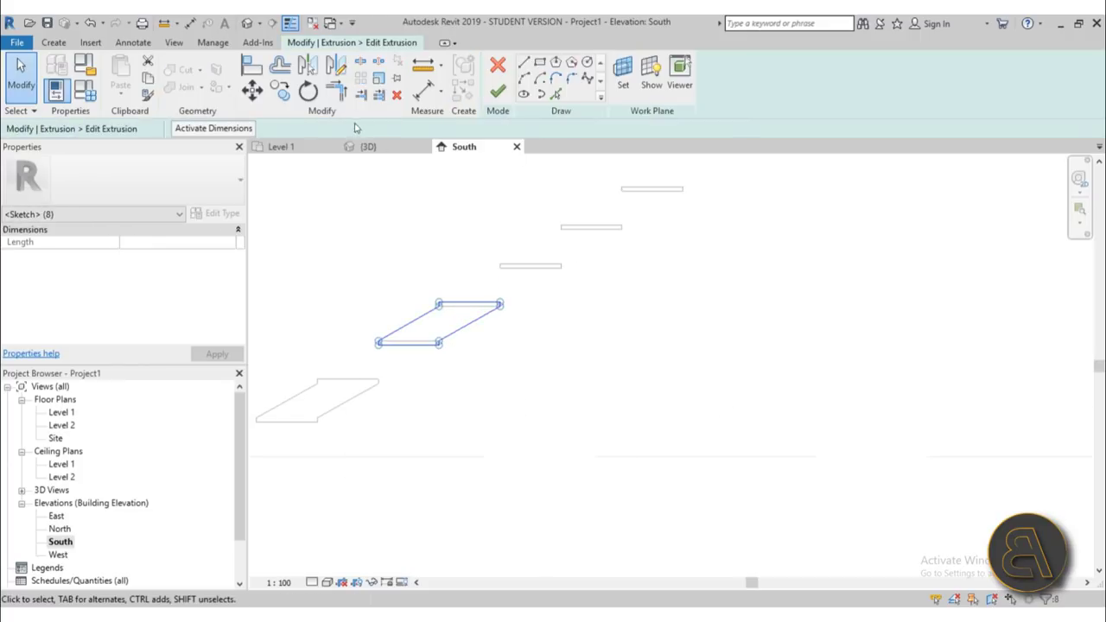
pyautogui.click(279, 90)
pyautogui.scroll(2, 423, 337)
pyautogui.scroll(3, 439, 303)
pyautogui.click(438, 280)
pyautogui.scroll(-3, 518, 302)
pyautogui.click(524, 309)
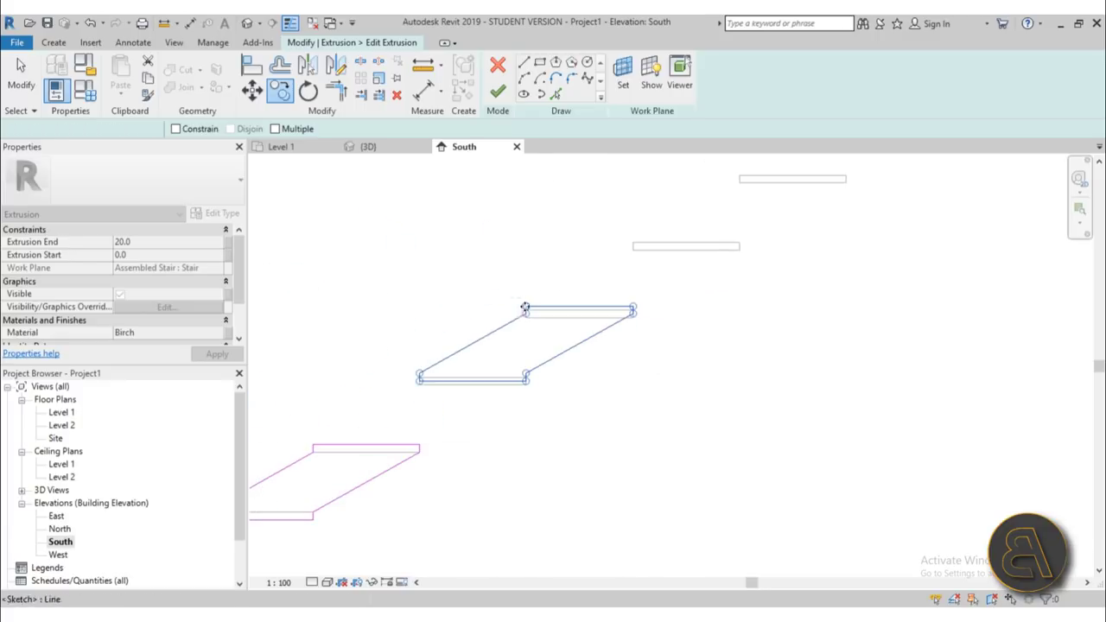
pyautogui.click(26, 90)
pyautogui.scroll(-3, 524, 227)
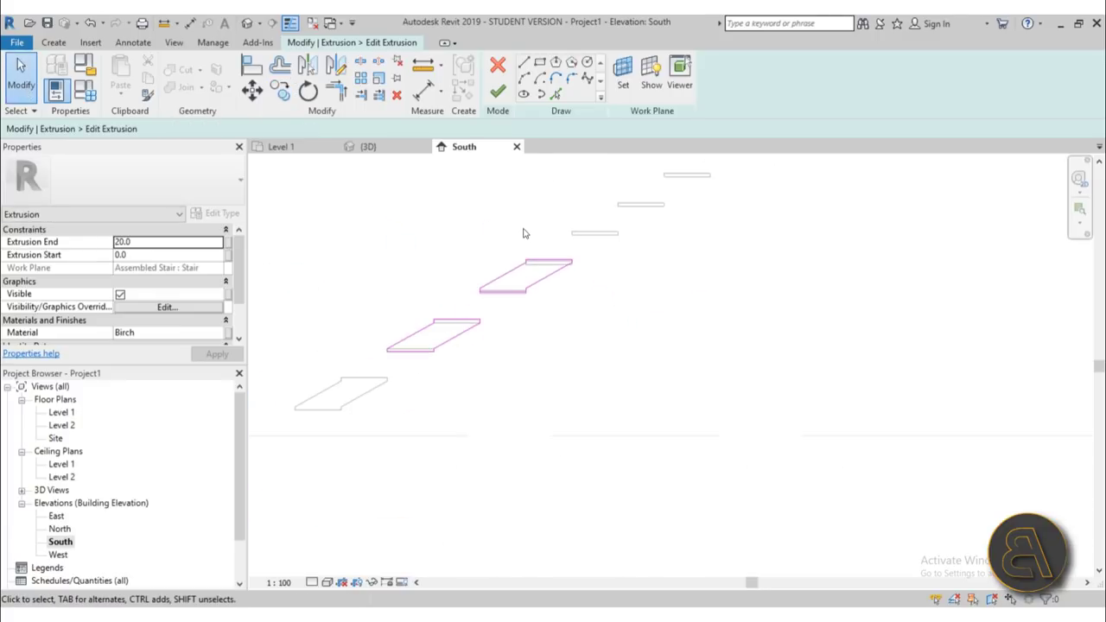
# Move the copied sketch outline down so its lower corner meets the tread's lower corner
pyautogui.scroll(4, 501, 278)
pyautogui.moveTo(399, 218); pyautogui.dragTo(777, 321)
pyautogui.scroll(3, 456, 313)
pyautogui.press('m')
pyautogui.press('v')
pyautogui.scroll(2, 426, 330)
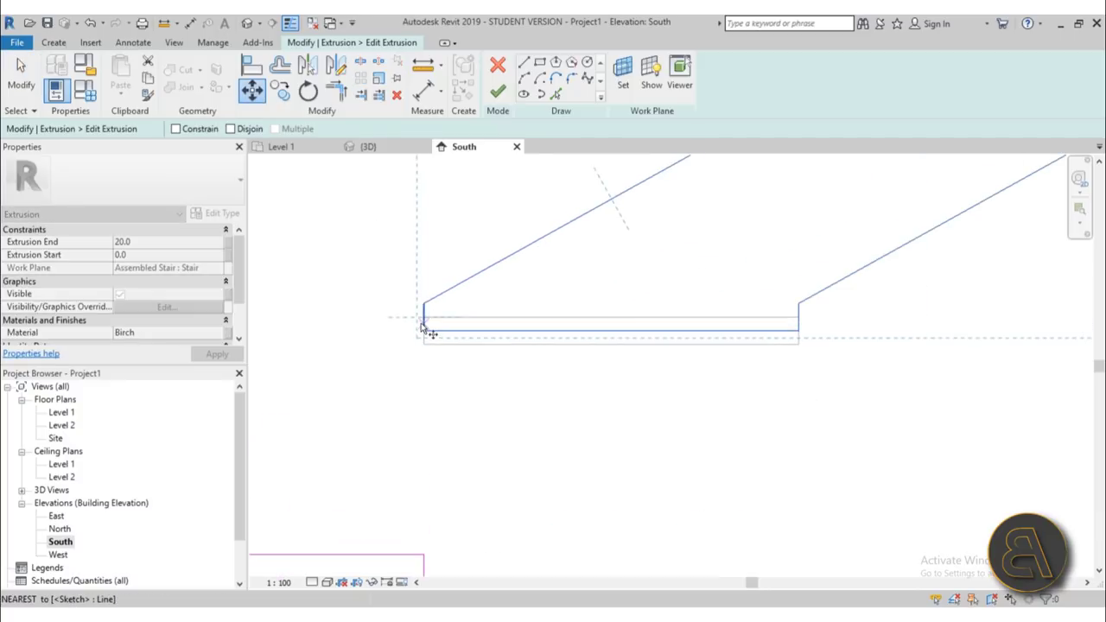
pyautogui.click(423, 330)
pyautogui.click(423, 344)
pyautogui.scroll(-4, 552, 329)
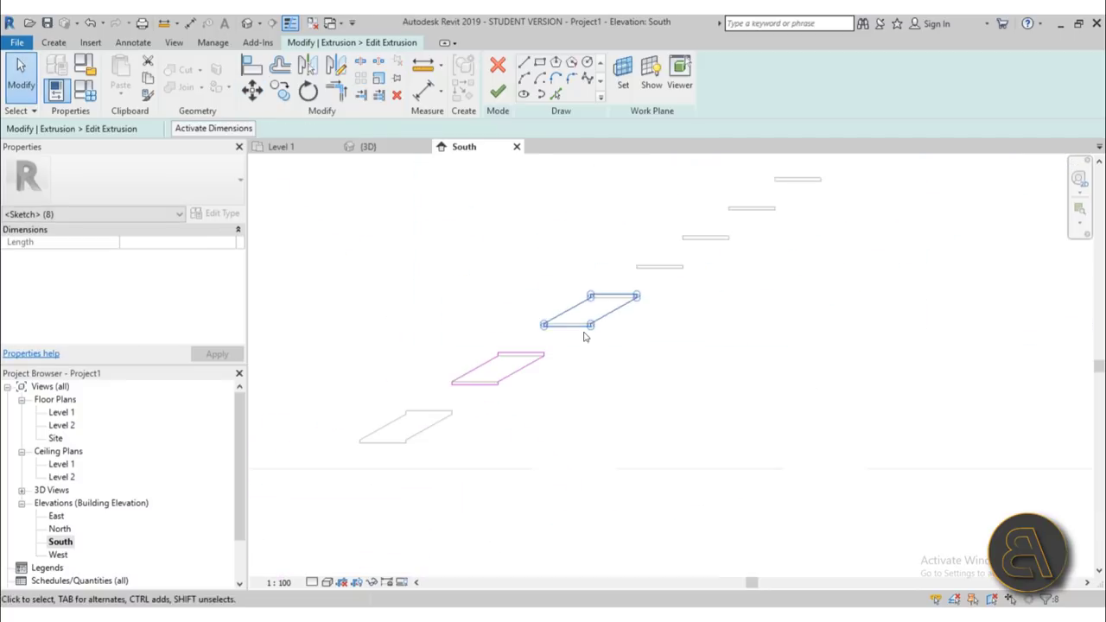
# Delete the copied upper outline from the sketch and finish editing the extrusion
pyautogui.scroll(2, 530, 321)
pyautogui.click(518, 277)
pyautogui.moveTo(518, 277); pyautogui.dragTo(740, 371)
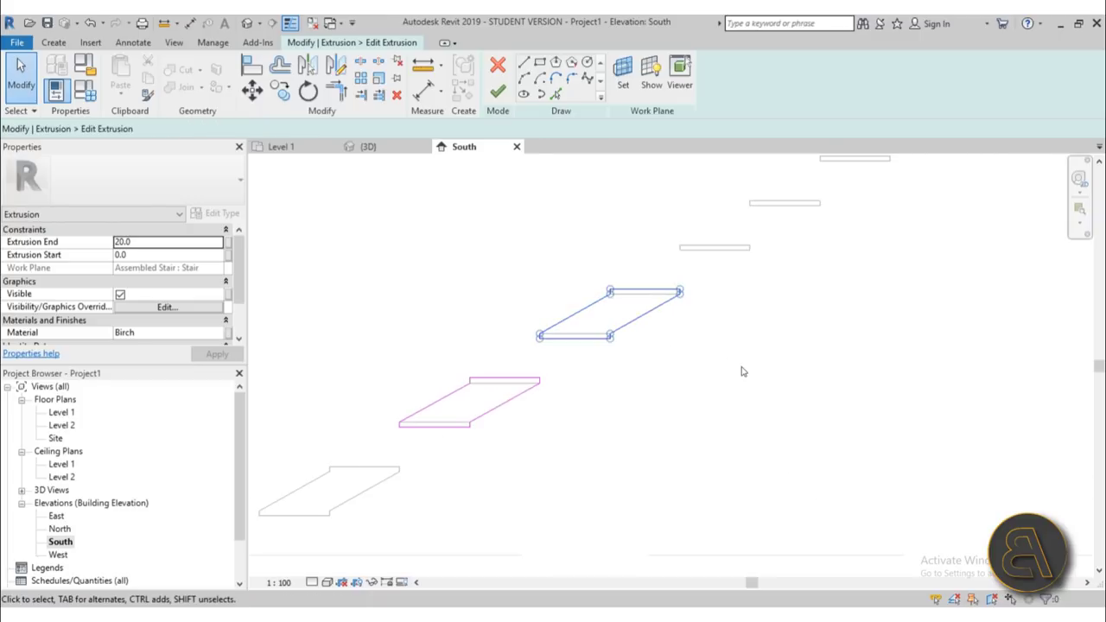
pyautogui.press('Delete')
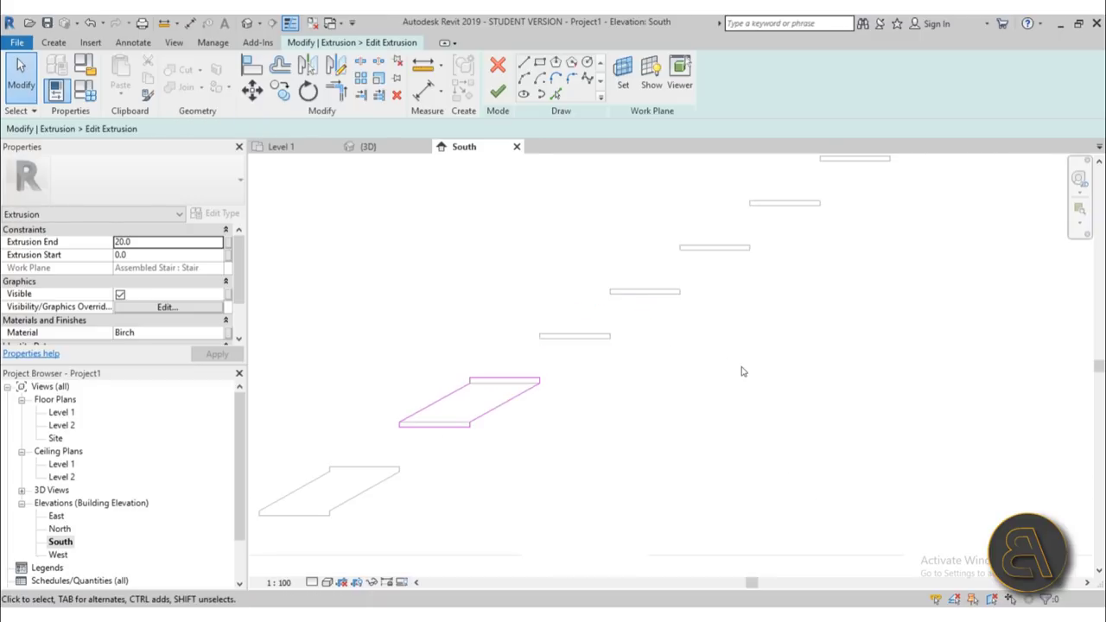
pyautogui.click(496, 89)
pyautogui.moveTo(636, 451); pyautogui.dragTo(590, 429, button='middle')
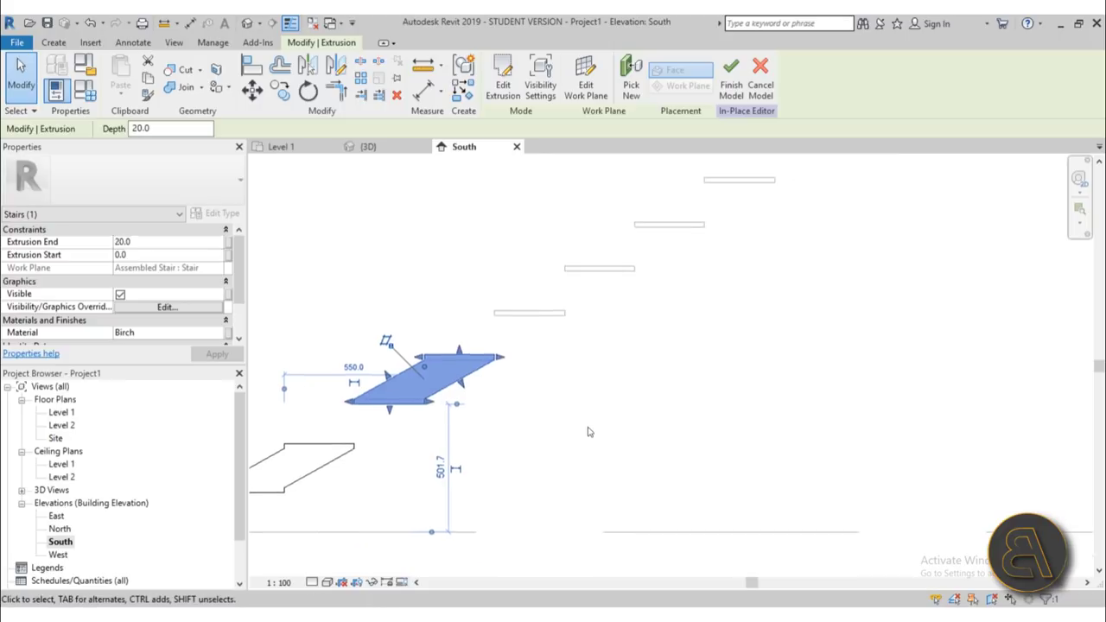
pyautogui.click(590, 429)
# Copy the second extrusion with the Multiple option, placing copies on the next two pairs of treads above
pyautogui.click(412, 404)
pyautogui.scroll(-2, 566, 396)
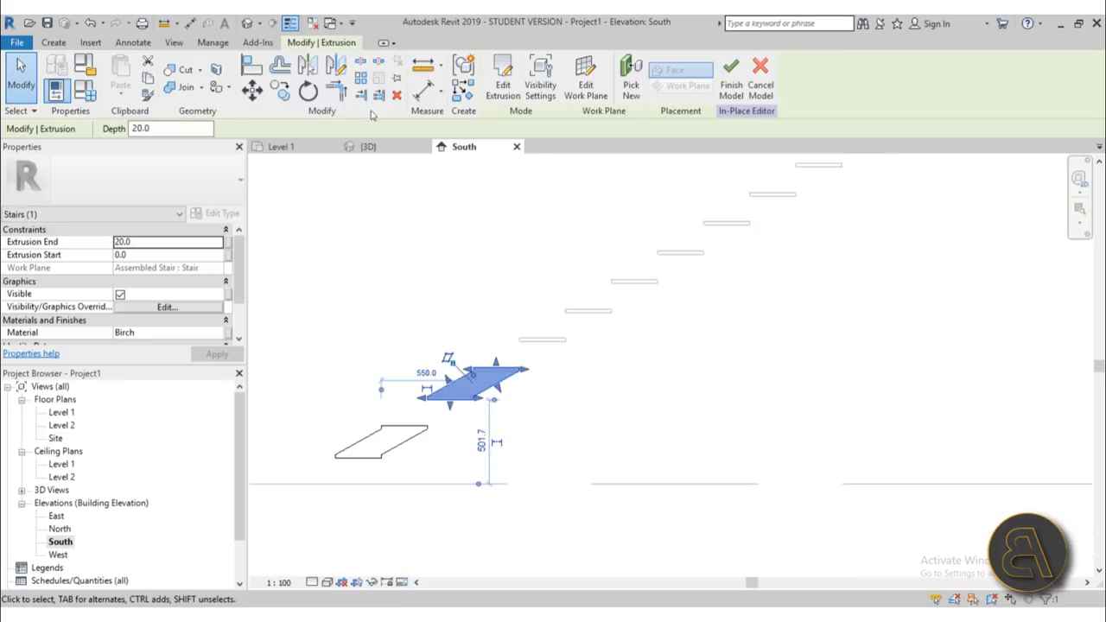
pyautogui.click(279, 90)
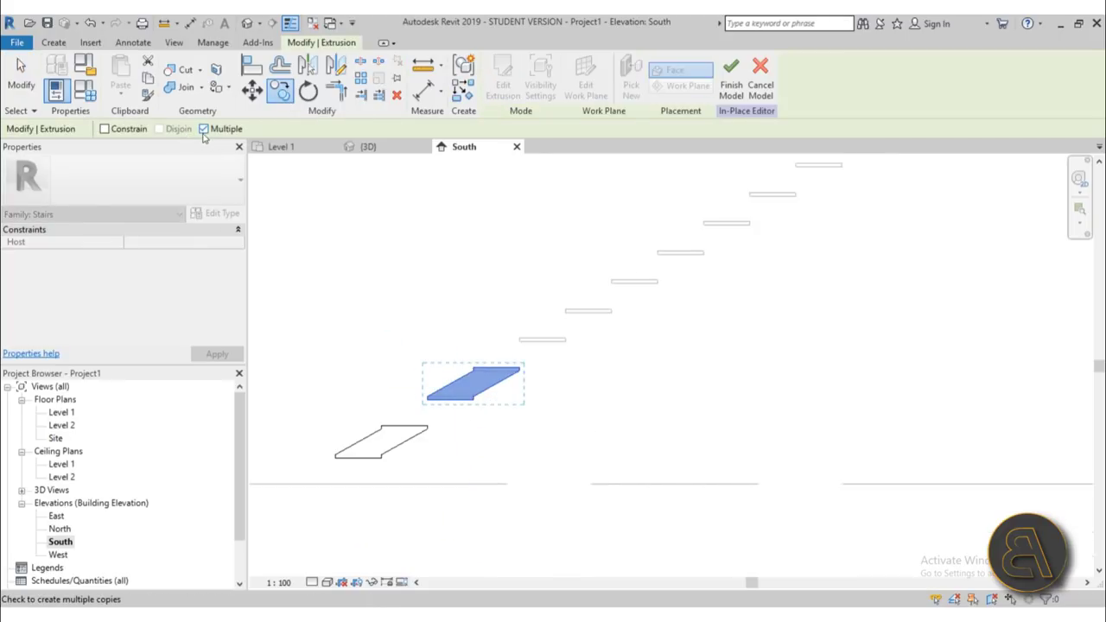
pyautogui.scroll(2, 427, 399)
pyautogui.click(437, 398)
pyautogui.click(648, 259)
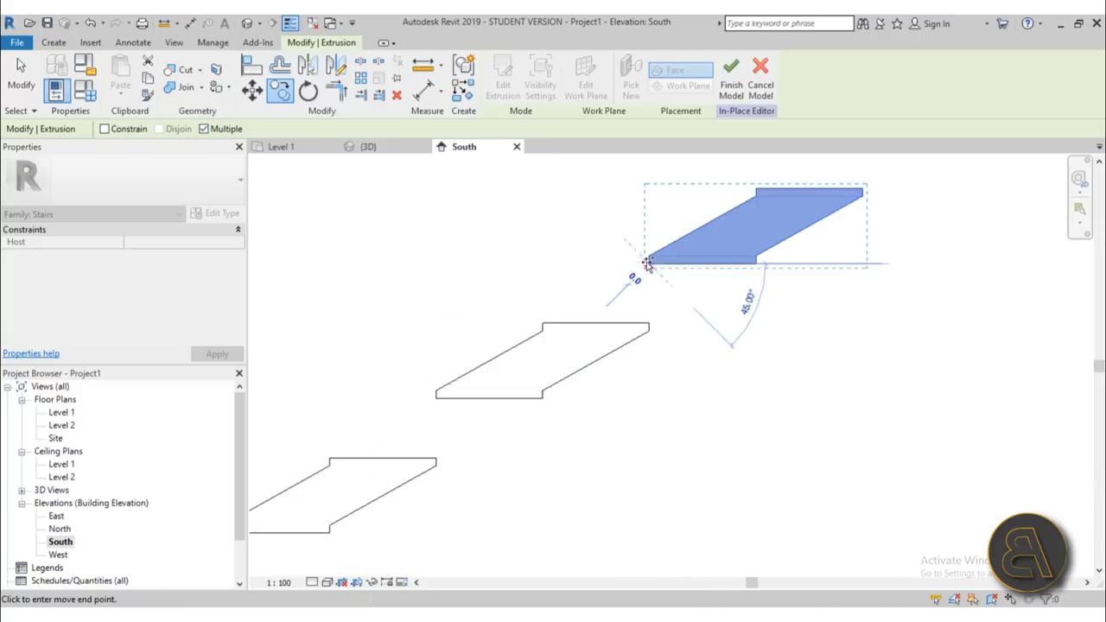
pyautogui.moveTo(649, 259); pyautogui.dragTo(228, 488, button='middle')
pyautogui.click(437, 375)
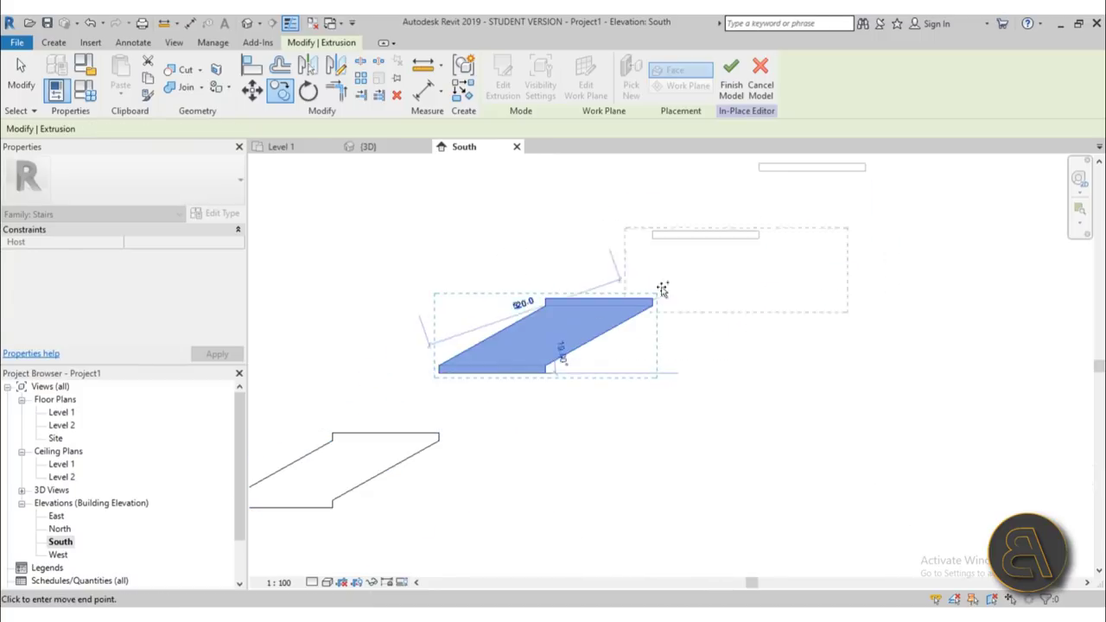
pyautogui.click(654, 239)
# Place further copies of the side extrusion, corner to corner, on the successive pairs of treads up the flight
pyautogui.scroll(-2, 756, 272)
pyautogui.moveTo(756, 271); pyautogui.dragTo(393, 473, button='middle')
pyautogui.scroll(3, 449, 340)
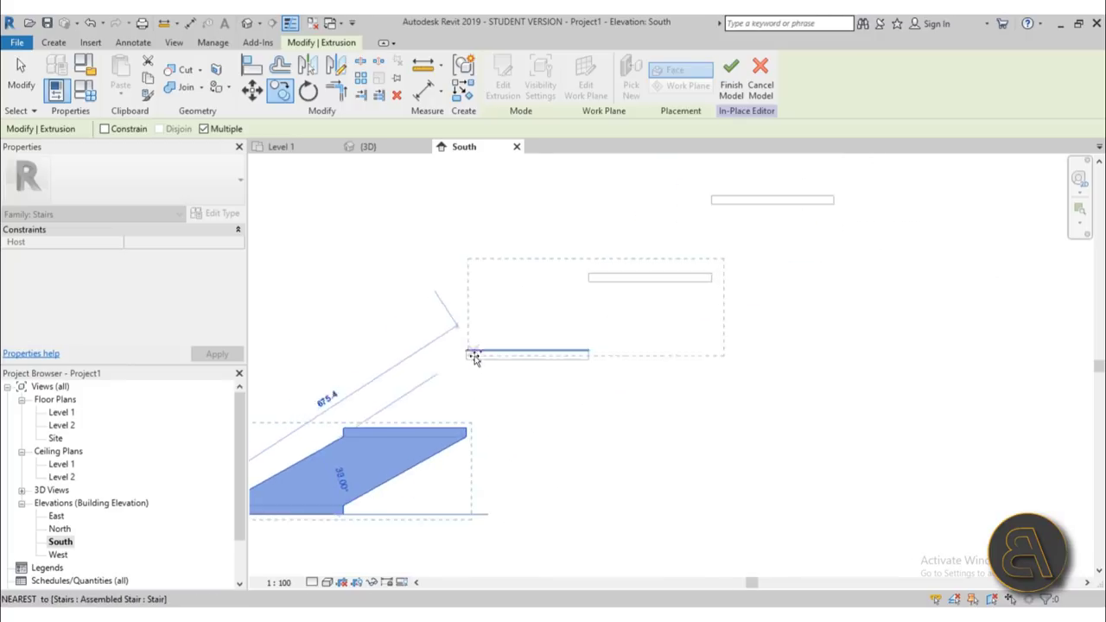
pyautogui.click(466, 360)
pyautogui.scroll(-1, 637, 313)
pyautogui.scroll(-1, 642, 311)
pyautogui.moveTo(641, 311); pyautogui.dragTo(473, 456, button='middle')
pyautogui.scroll(2, 526, 368)
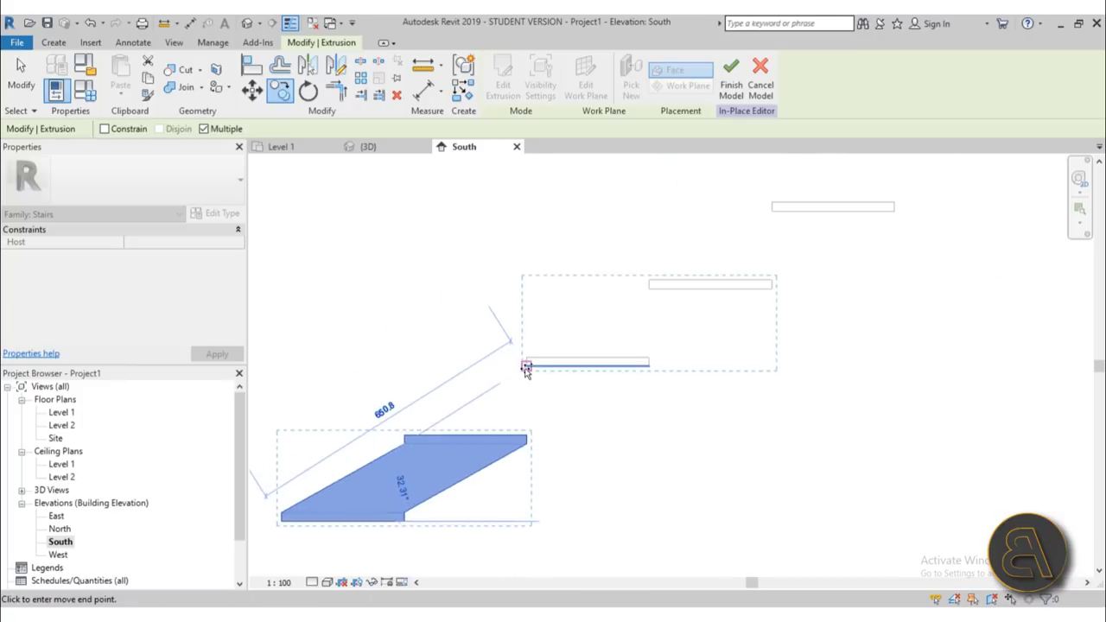
pyautogui.click(526, 365)
pyautogui.click(769, 214)
pyautogui.scroll(-1, 683, 247)
pyautogui.moveTo(684, 247); pyautogui.dragTo(292, 502, button='middle')
pyautogui.scroll(1, 547, 355)
pyautogui.moveTo(734, 289); pyautogui.dragTo(400, 503, button='middle')
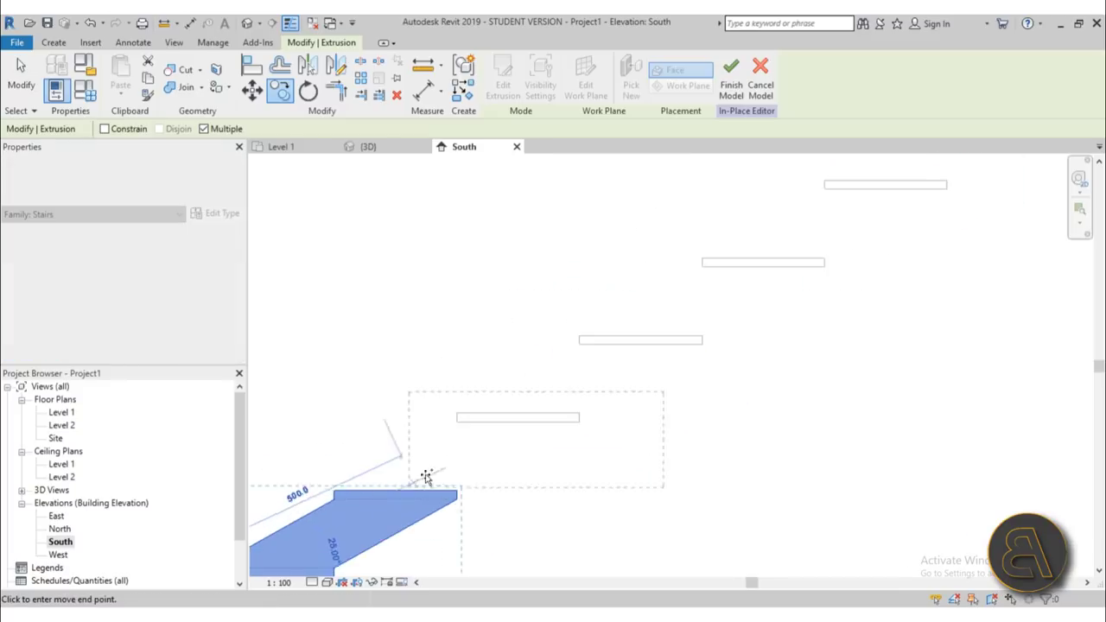
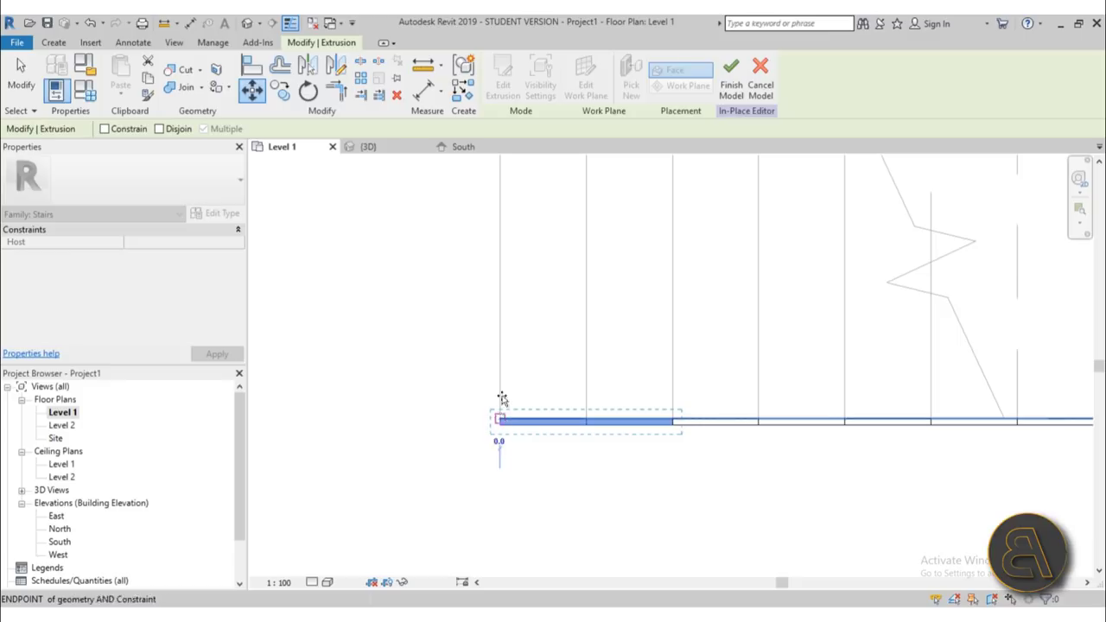
pyautogui.scroll(-4, 500, 363)
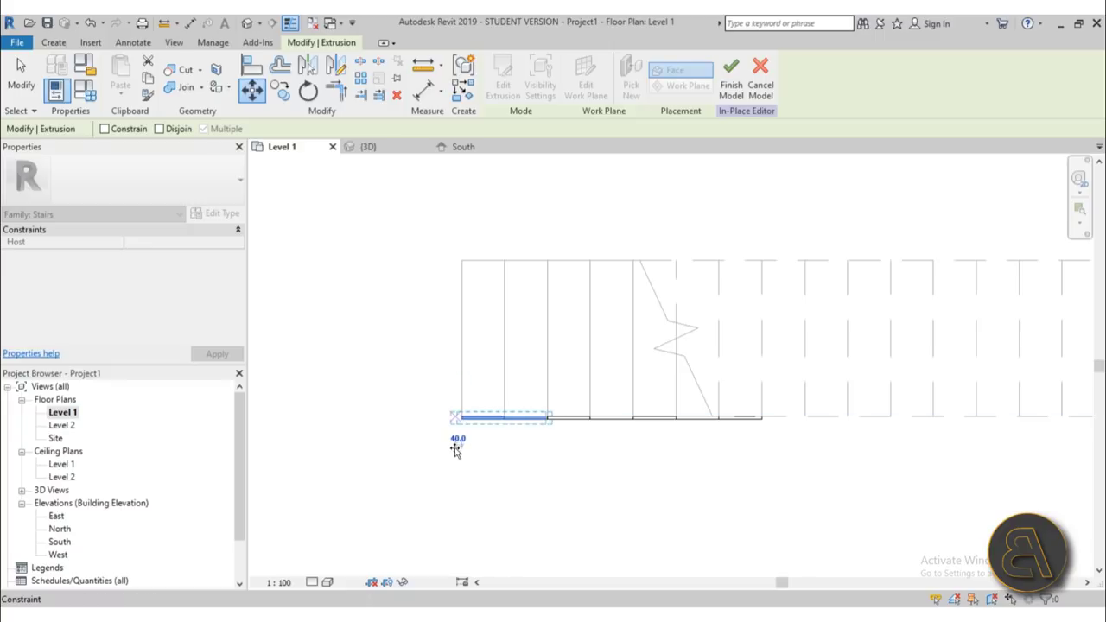
pyautogui.press('Escape')
pyautogui.press('Escape')
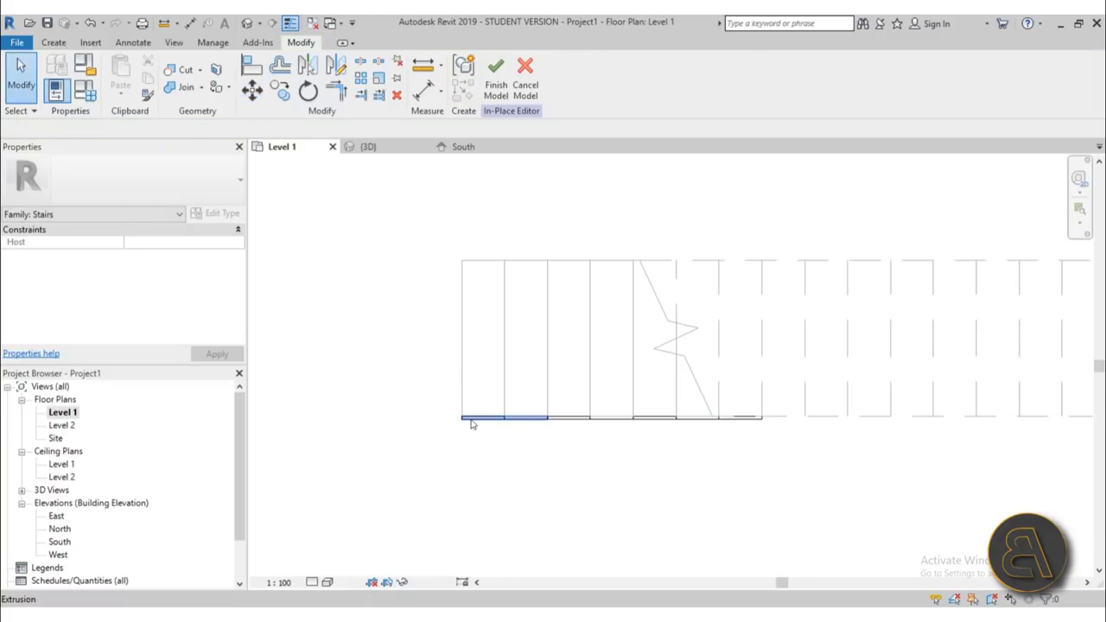
# Copy the lowest side extrusion in the Level 1 plan and paste it aligned to the same place
pyautogui.click(472, 420)
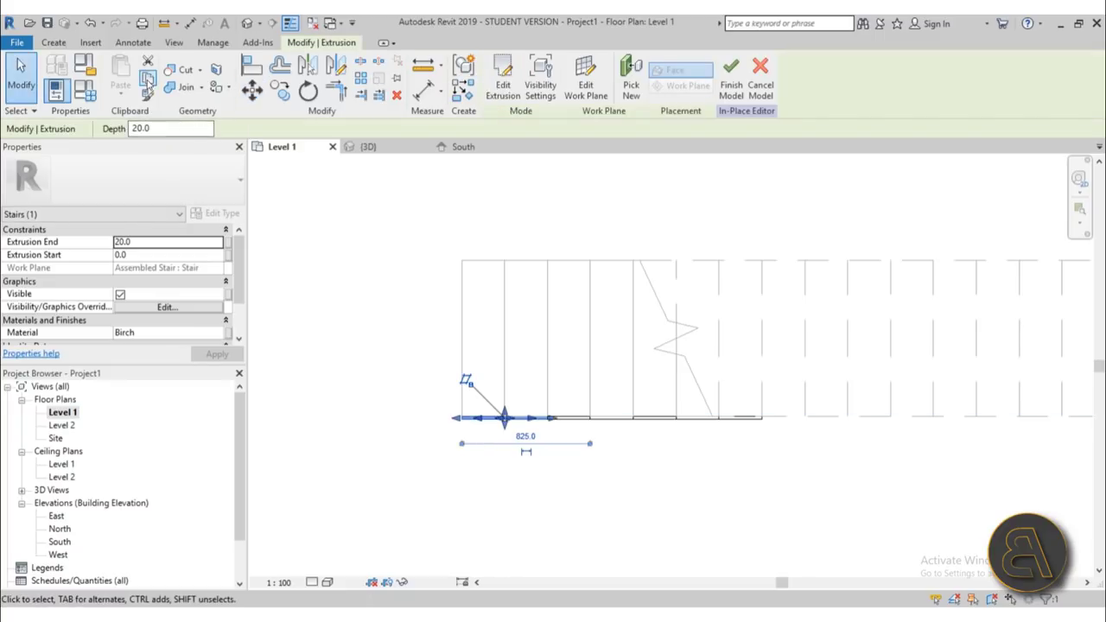
pyautogui.click(148, 79)
pyautogui.click(120, 90)
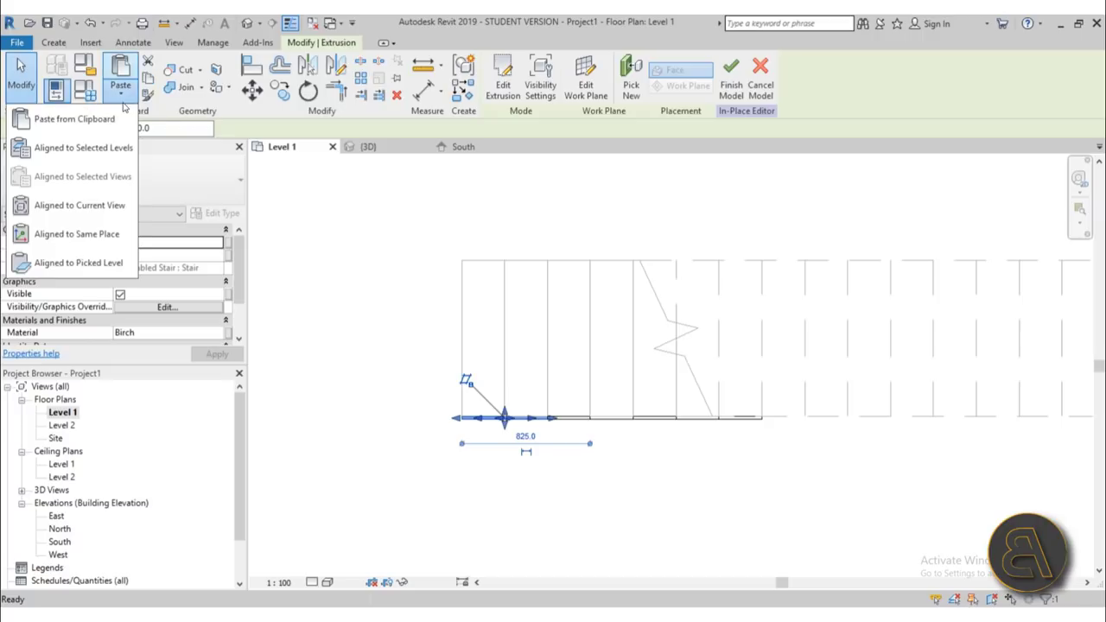
pyautogui.click(77, 234)
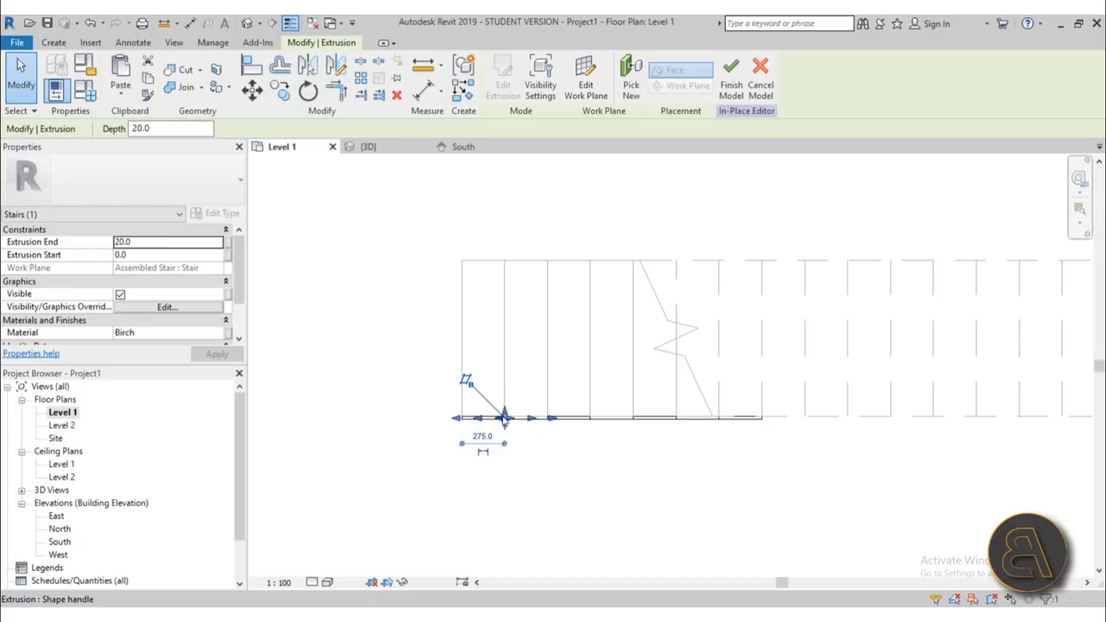
# Stretch the pasted extrusion to the stair's opposite side and set its Extrusion End to -1000 and Extrusion Start to -1020
pyautogui.moveTo(506, 412); pyautogui.dragTo(504, 230)
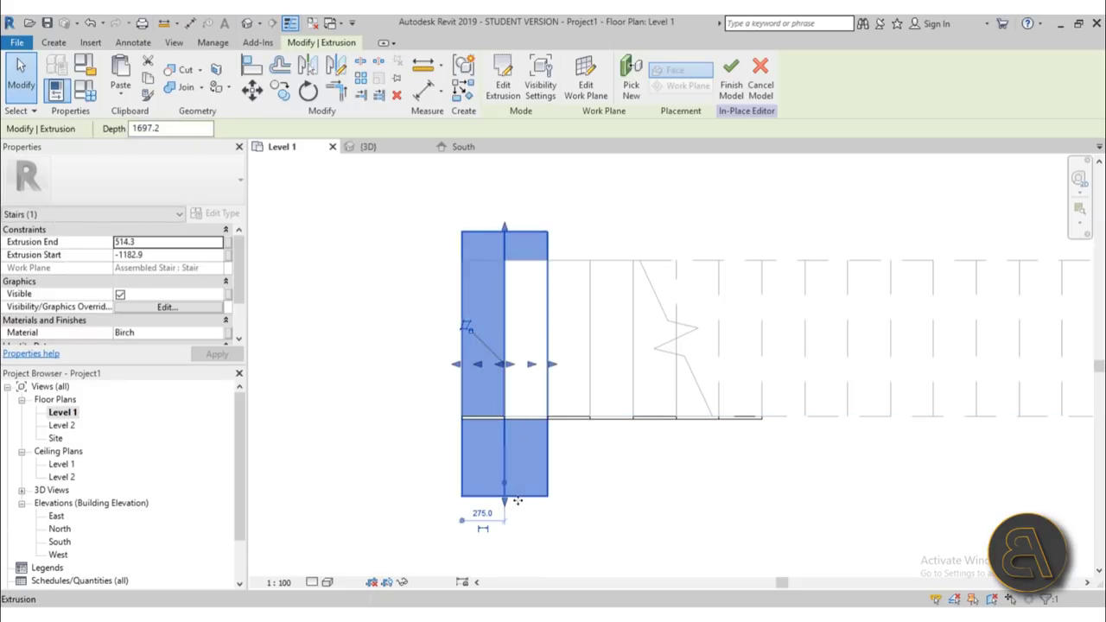
pyautogui.moveTo(509, 471); pyautogui.dragTo(531, 323)
pyautogui.scroll(3, 488, 227)
pyautogui.scroll(2, 514, 237)
pyautogui.click(165, 254)
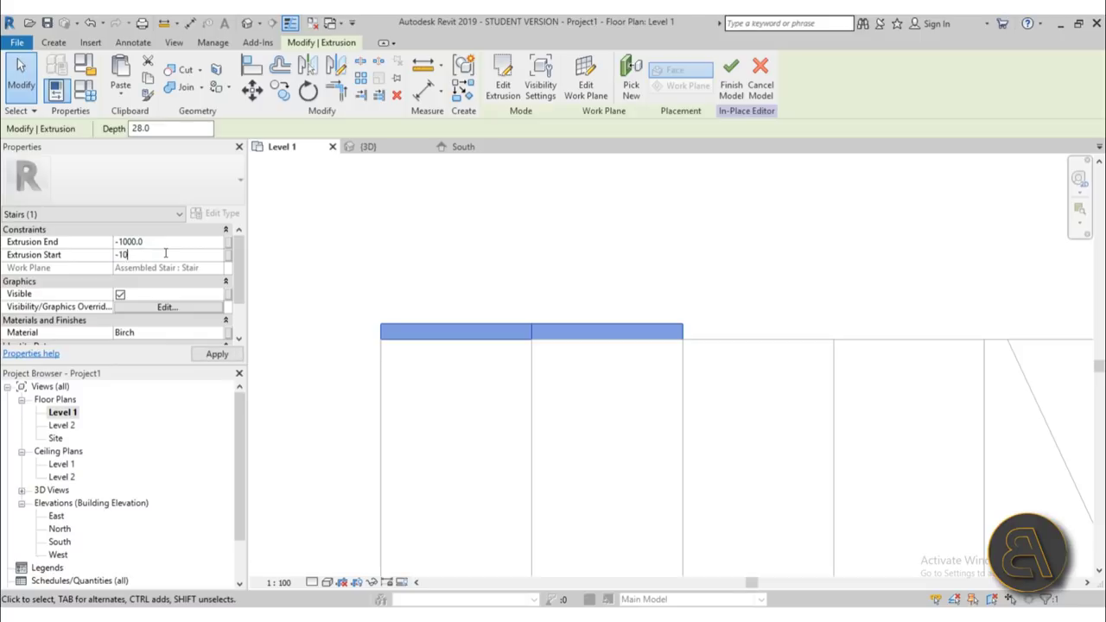
pyautogui.click(476, 254)
pyautogui.scroll(-4, 560, 310)
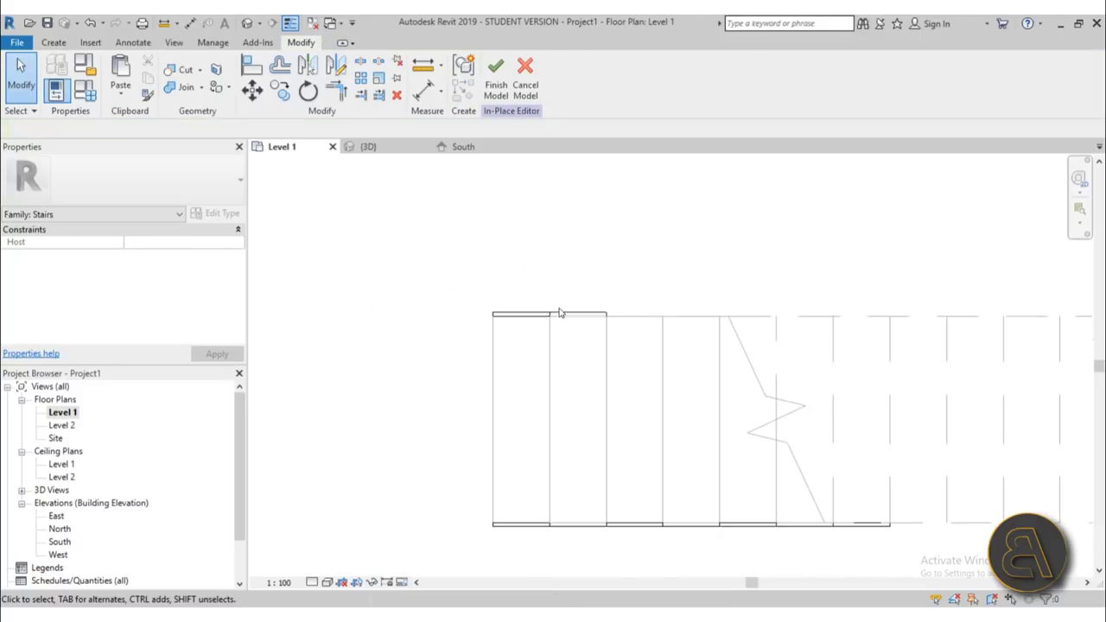
# Move the opposite-side extrusion up one tread in the South elevation, from its lower corner to the second tread's lower corner
pyautogui.click(557, 314)
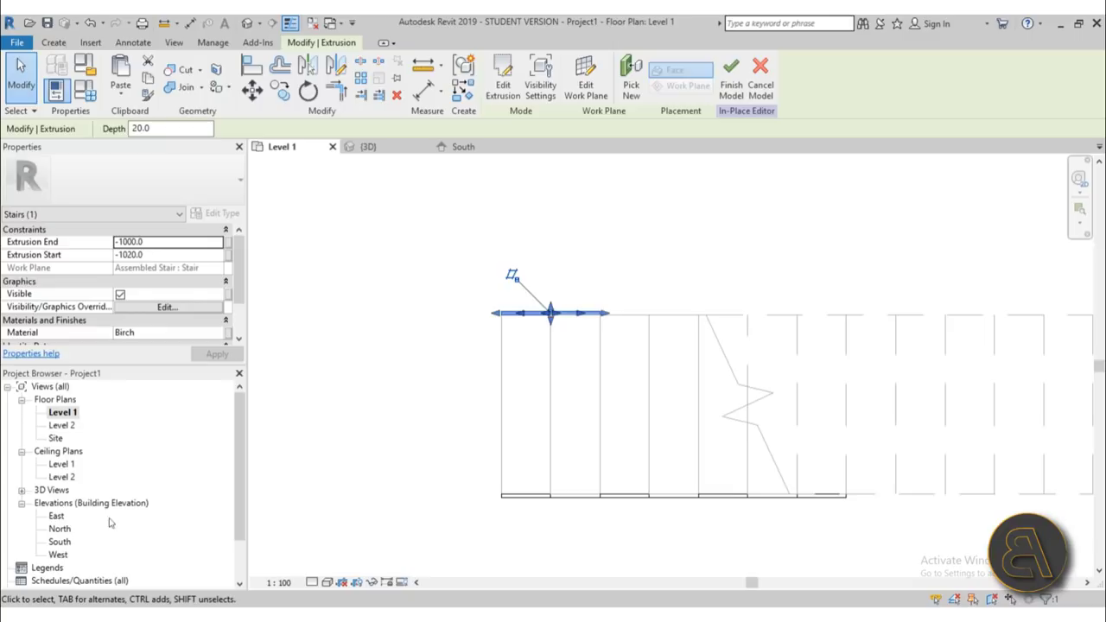
pyautogui.doubleClick(60, 542)
pyautogui.scroll(5, 382, 474)
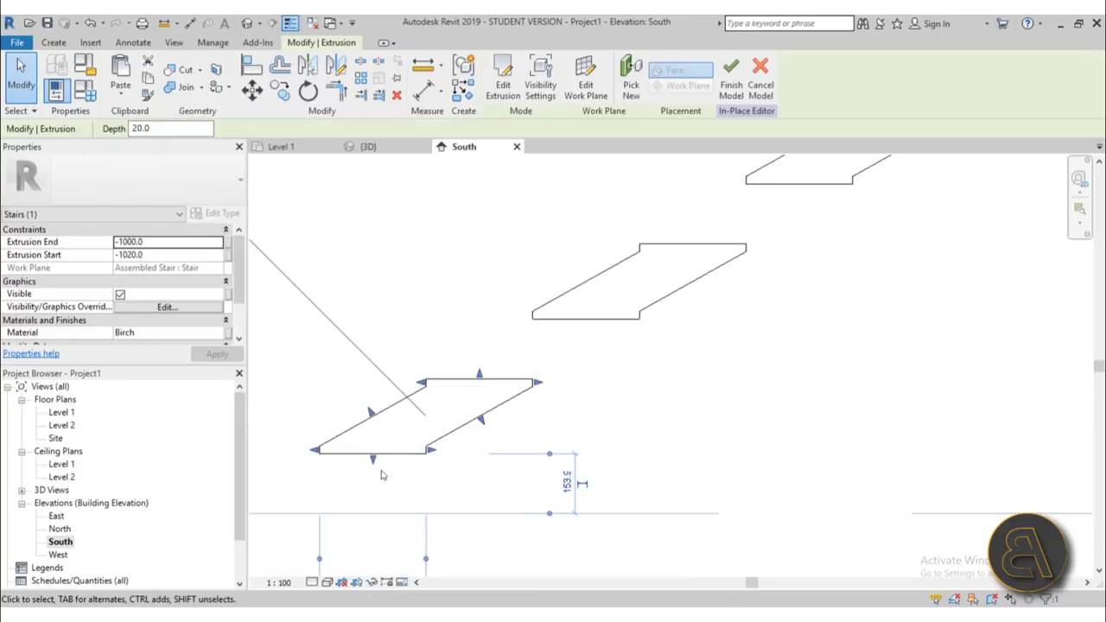
pyautogui.click(255, 91)
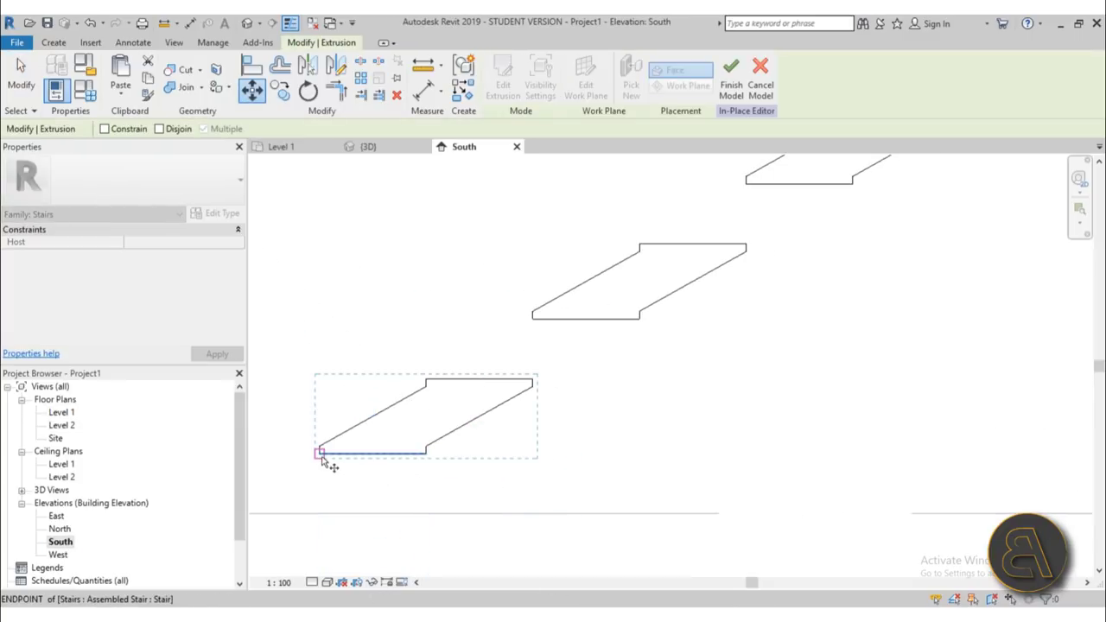
pyautogui.click(319, 451)
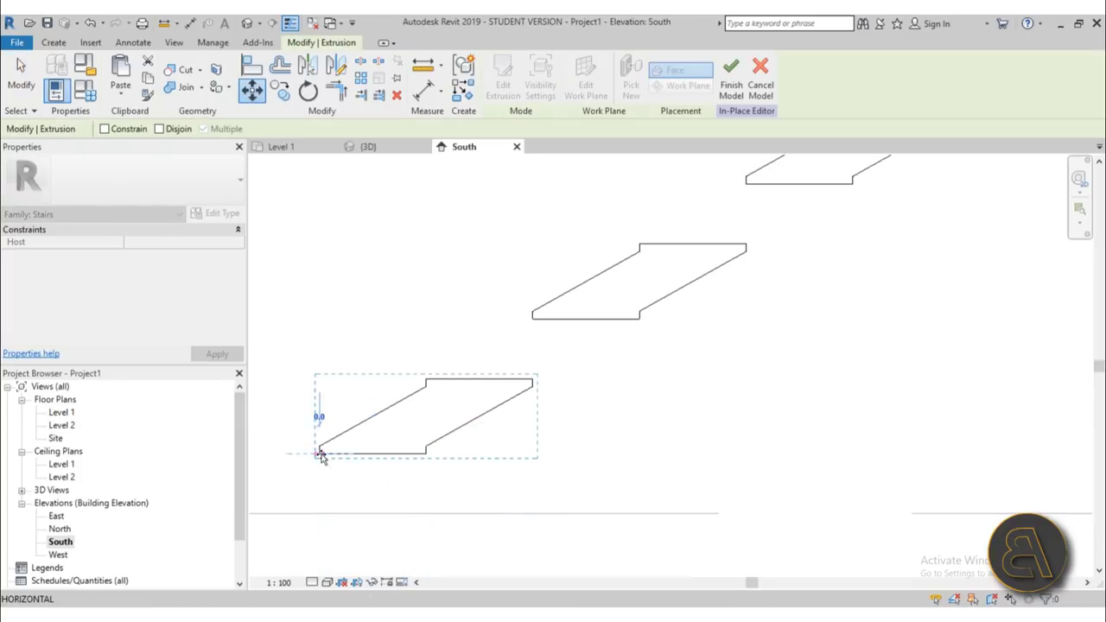
pyautogui.click(426, 386)
pyautogui.press('Escape')
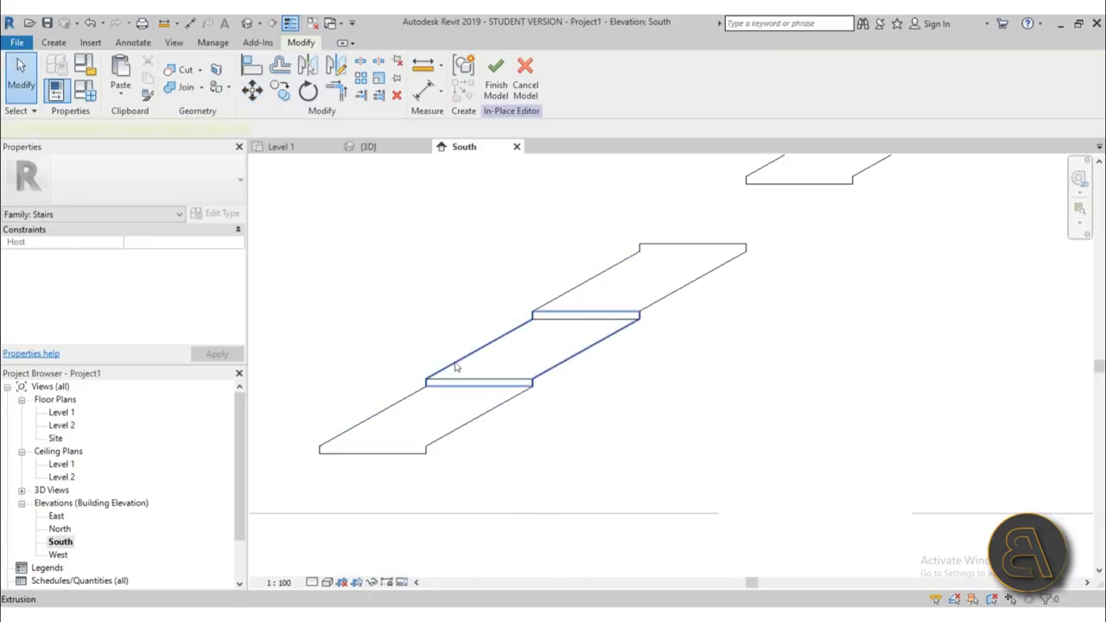
# Select the moved extrusion in the 3D view and check how it sits between the second and third treads
pyautogui.click(247, 24)
pyautogui.scroll(5, 639, 378)
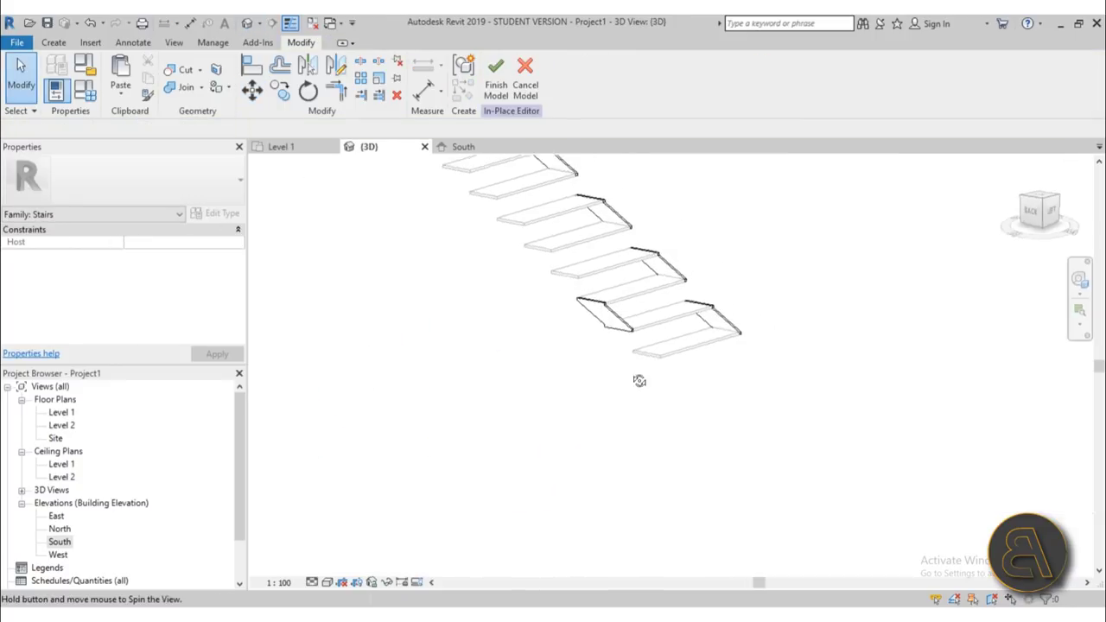
pyautogui.scroll(-3, 647, 368)
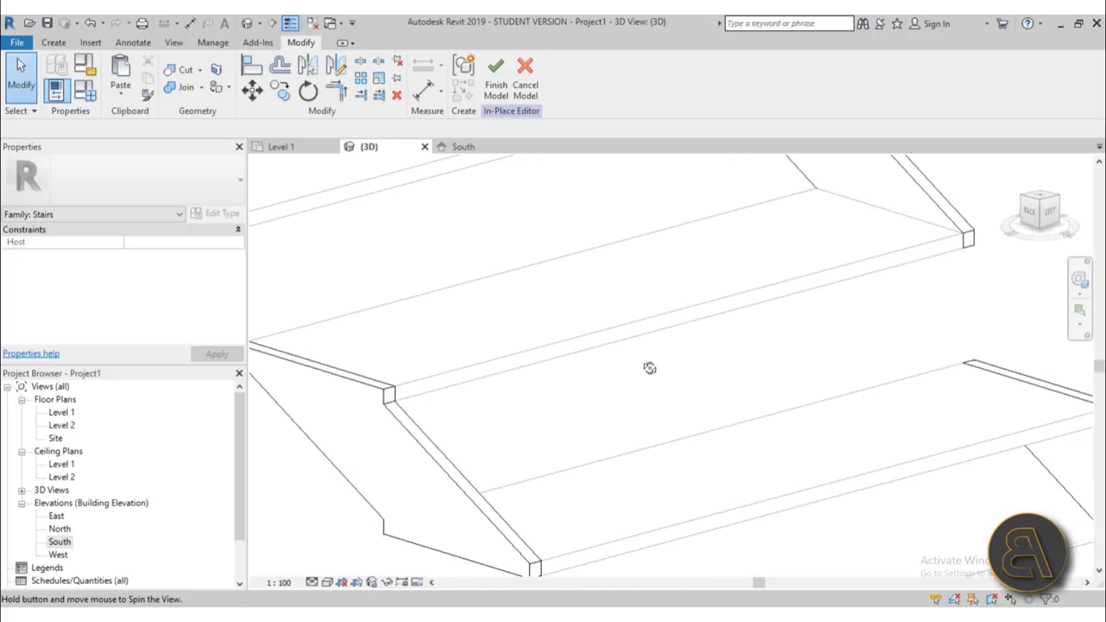
pyautogui.click(413, 463)
pyautogui.scroll(-4, 606, 364)
pyautogui.keyDown('shift'); pyautogui.moveTo(606, 364); pyautogui.dragTo(553, 377, button='middle'); pyautogui.keyUp('shift')
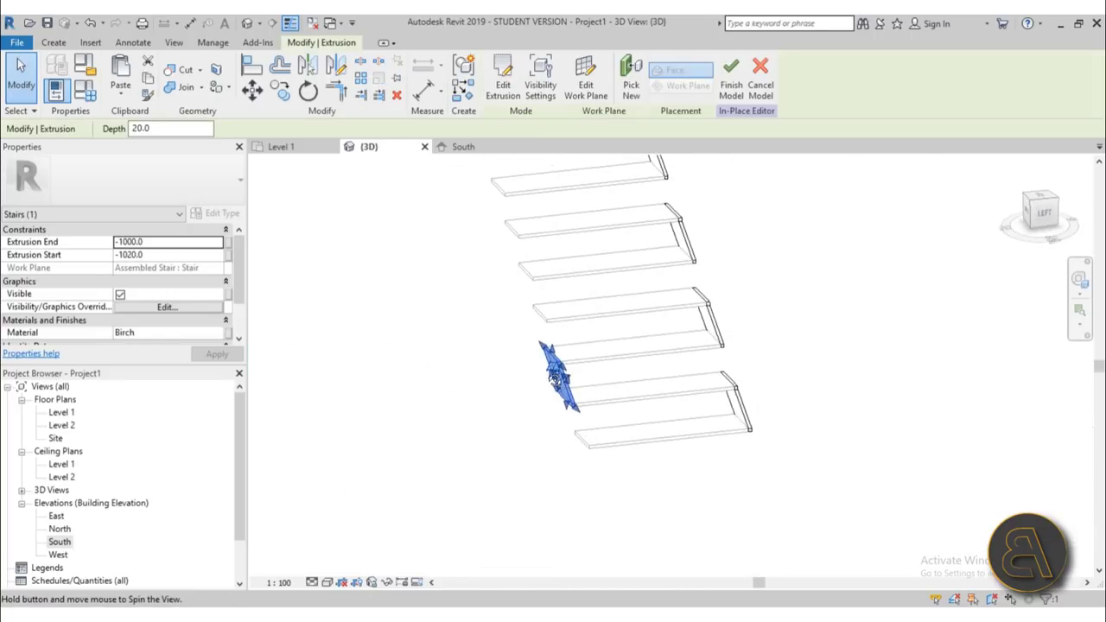
# Copy the selected extrusion with the Multiple option in the South elevation, placing copies in the next two gaps up the flight
pyautogui.doubleClick(59, 542)
pyautogui.scroll(2, 442, 343)
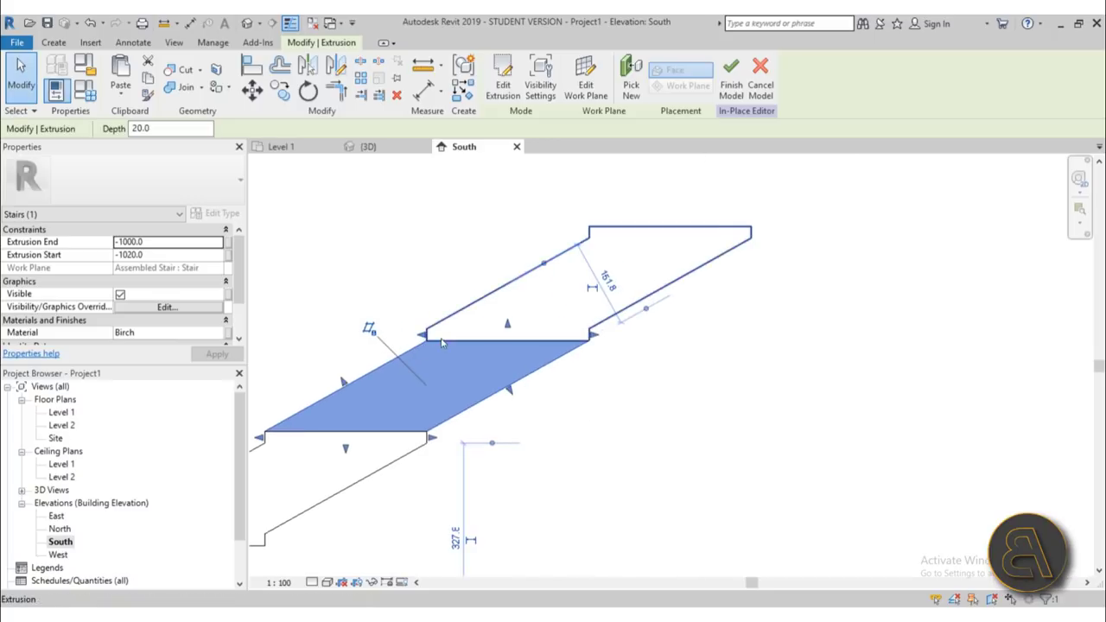
pyautogui.click(281, 95)
pyautogui.scroll(-3, 389, 246)
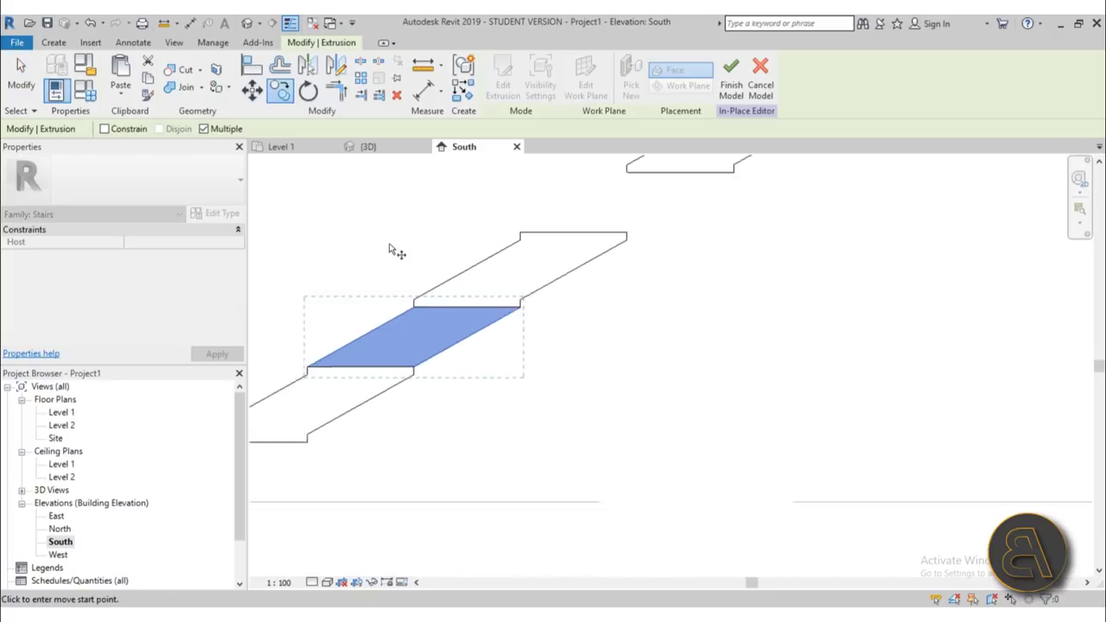
pyautogui.scroll(2, 318, 363)
pyautogui.click(322, 344)
pyautogui.scroll(-2, 461, 345)
pyautogui.moveTo(463, 349); pyautogui.dragTo(349, 460, button='middle')
pyautogui.scroll(1, 452, 354)
pyautogui.click(420, 354)
pyautogui.scroll(-3, 546, 345)
pyautogui.moveTo(566, 315); pyautogui.dragTo(373, 426, button='middle')
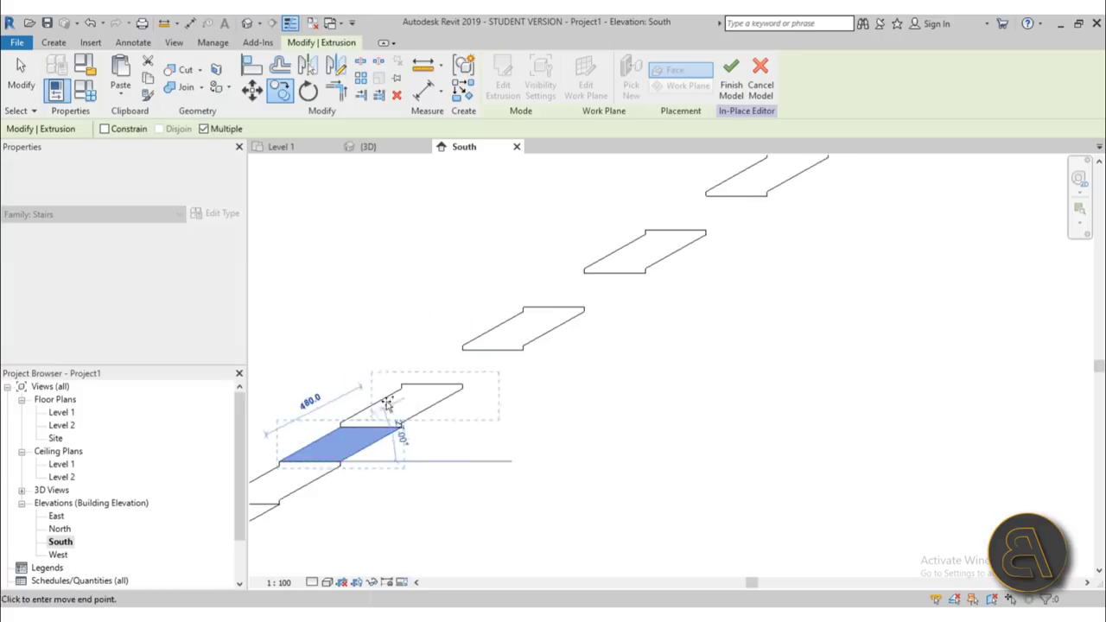
pyautogui.scroll(2, 396, 386)
pyautogui.click(404, 383)
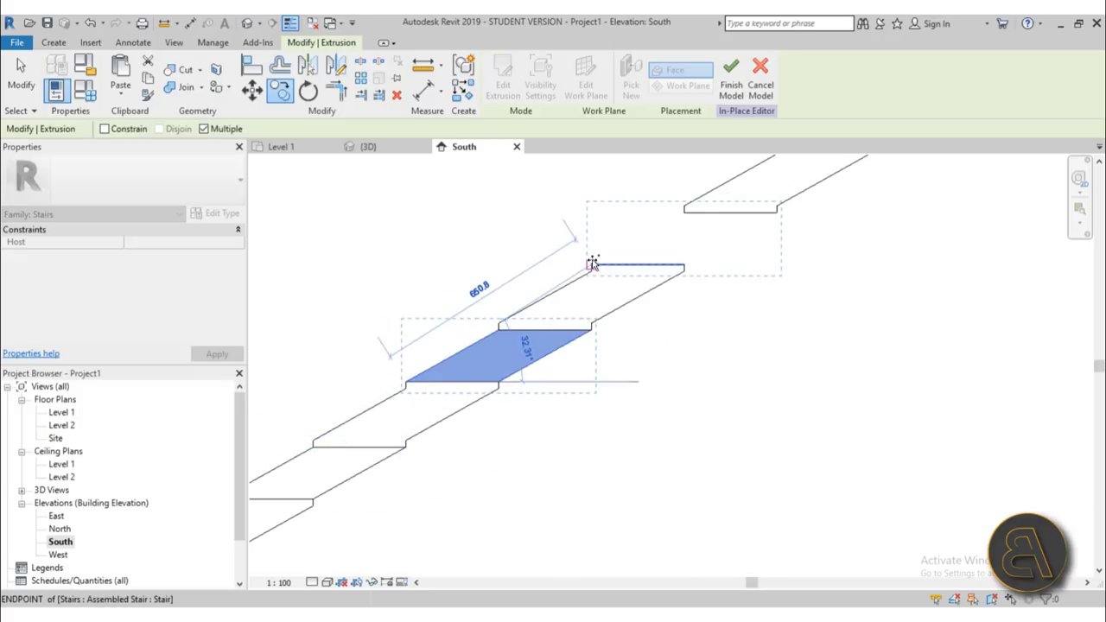
# Place three more copies of the opposite-side extrusion in the following gaps between the existing side extrusions
pyautogui.scroll(-2, 506, 296)
pyautogui.scroll(2, 474, 370)
pyautogui.click(447, 379)
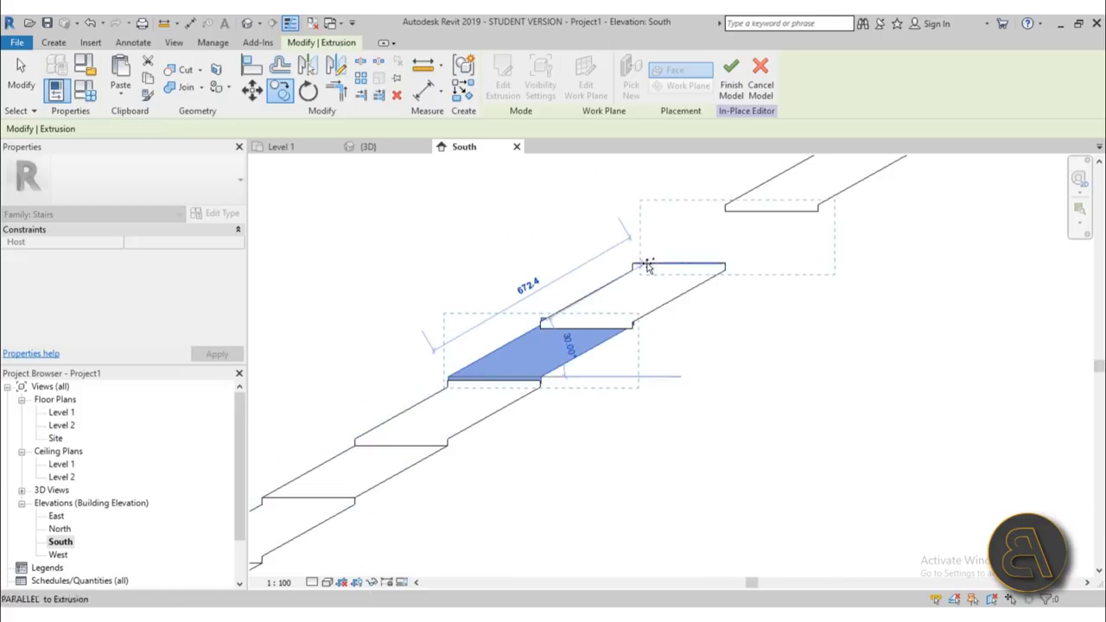
pyautogui.scroll(-2, 633, 263)
pyautogui.scroll(2, 449, 374)
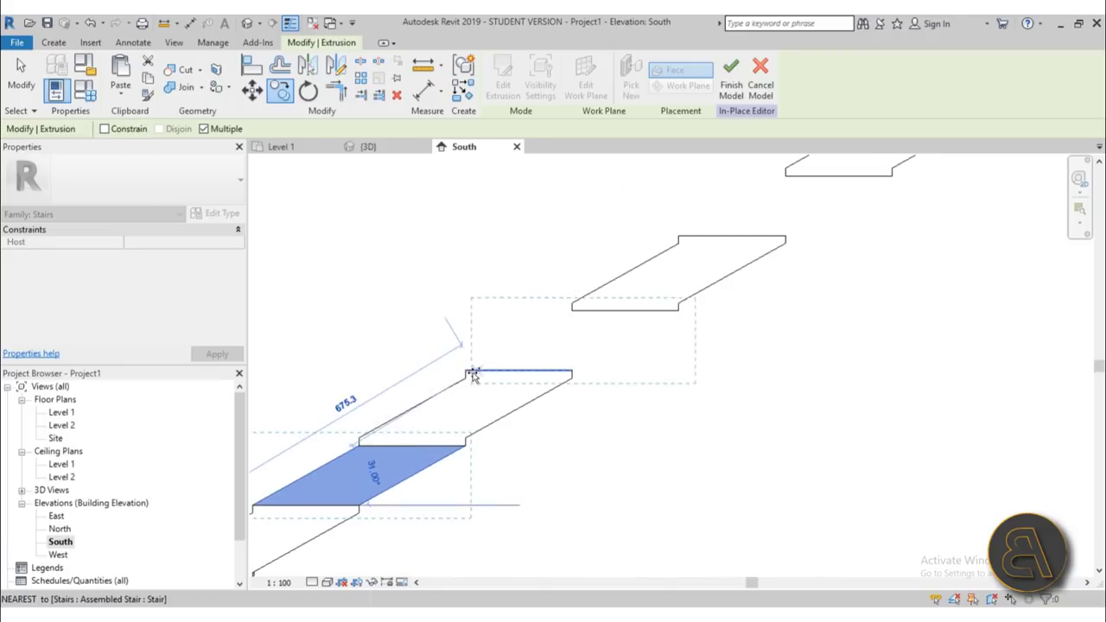
pyautogui.click(466, 372)
pyautogui.click(682, 236)
# Place the remaining opposite-side copies up to the last gap at the top of the flight and end the copying
pyautogui.scroll(-2, 681, 236)
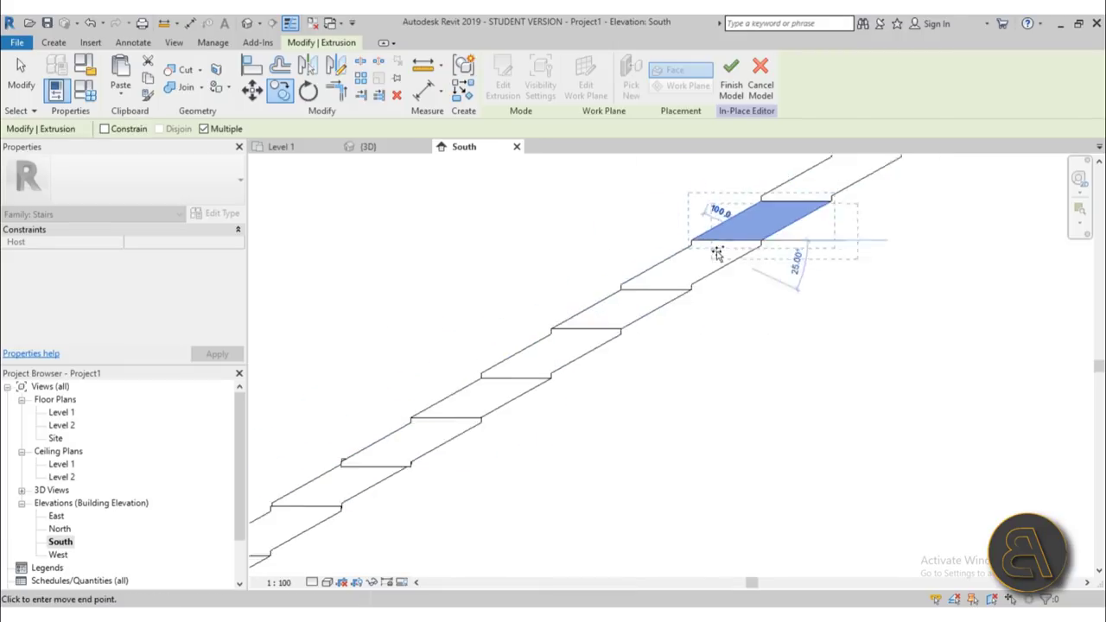
pyautogui.scroll(2, 525, 343)
pyautogui.moveTo(655, 301); pyautogui.dragTo(426, 422, button='middle')
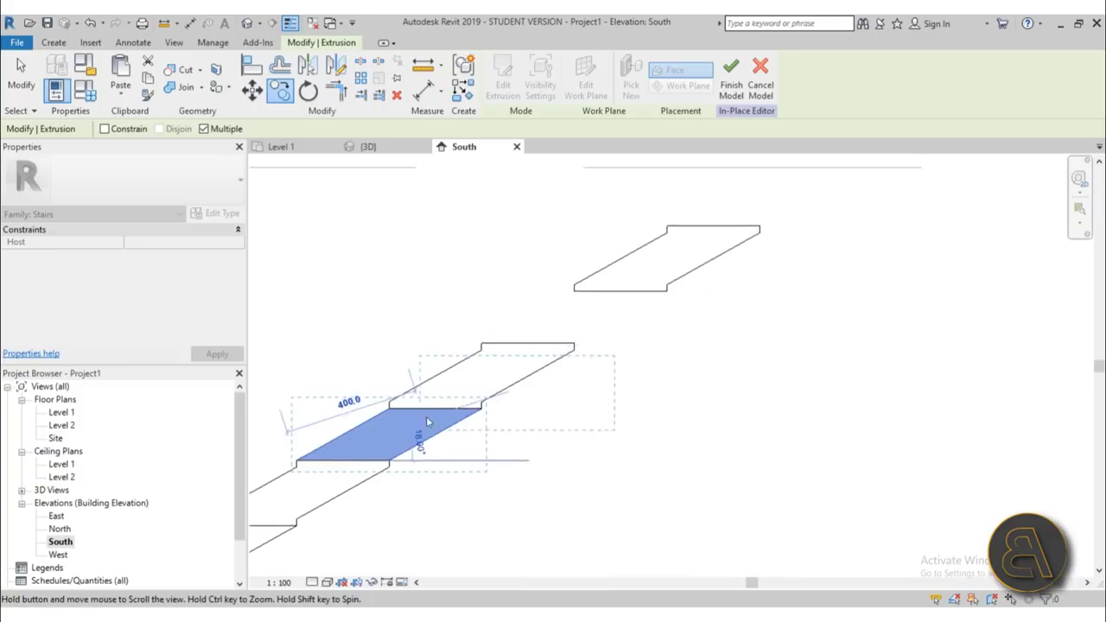
pyautogui.scroll(1, 495, 347)
pyautogui.click(481, 343)
pyautogui.scroll(-3, 628, 329)
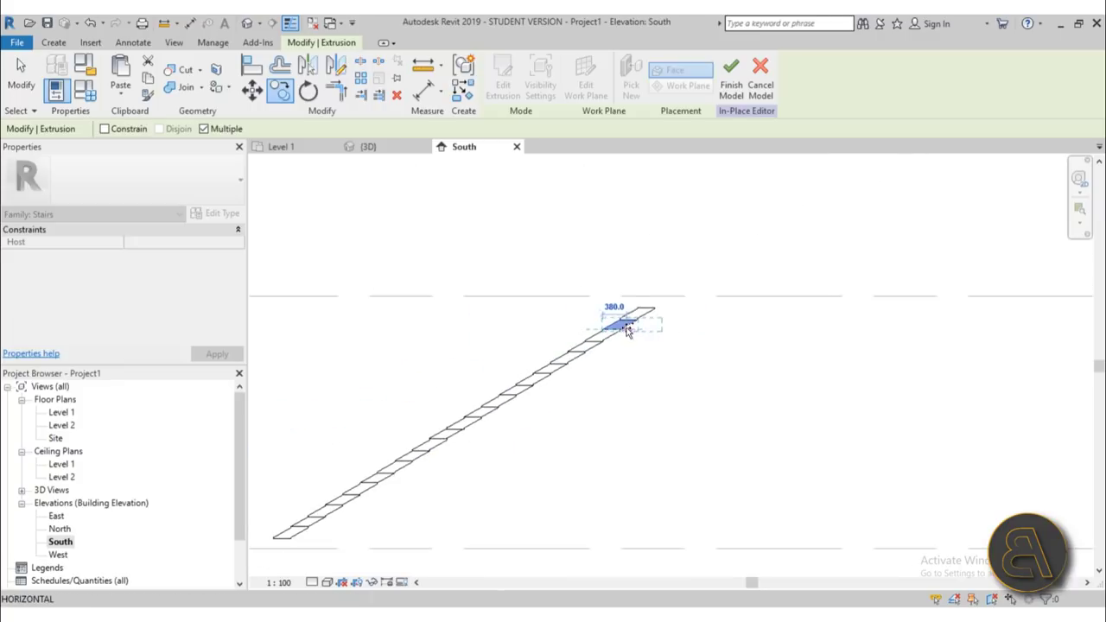
pyautogui.scroll(3, 626, 308)
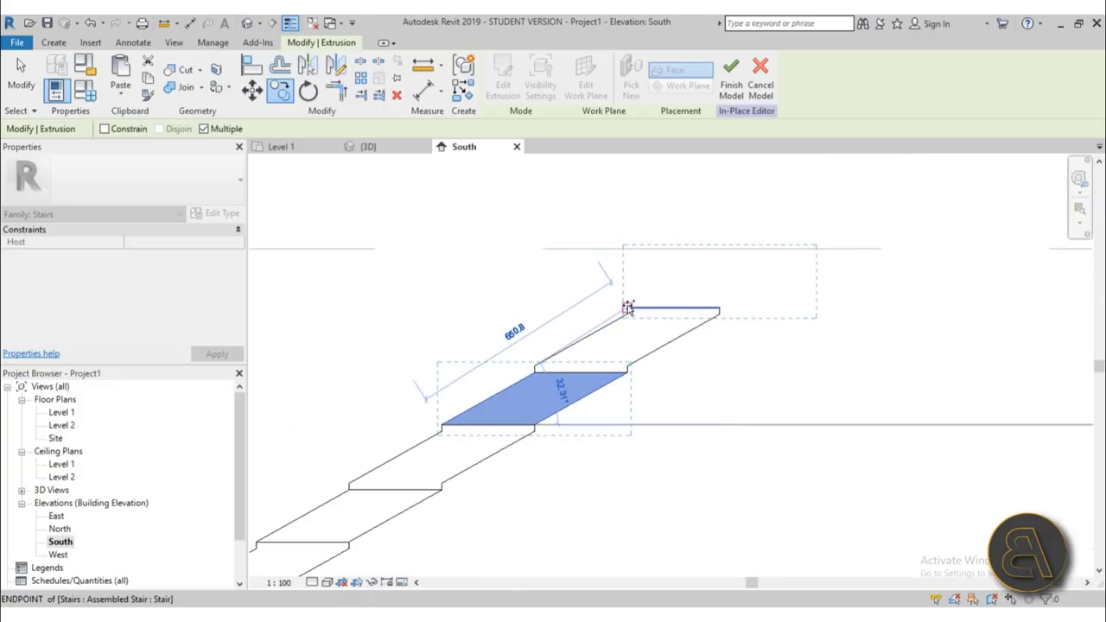
pyautogui.scroll(-6, 632, 304)
pyautogui.press('Escape')
pyautogui.press('Escape')
# Check the copied extrusions along the whole flight in the 3D view and finish the in-place model
pyautogui.scroll(-1, 404, 356)
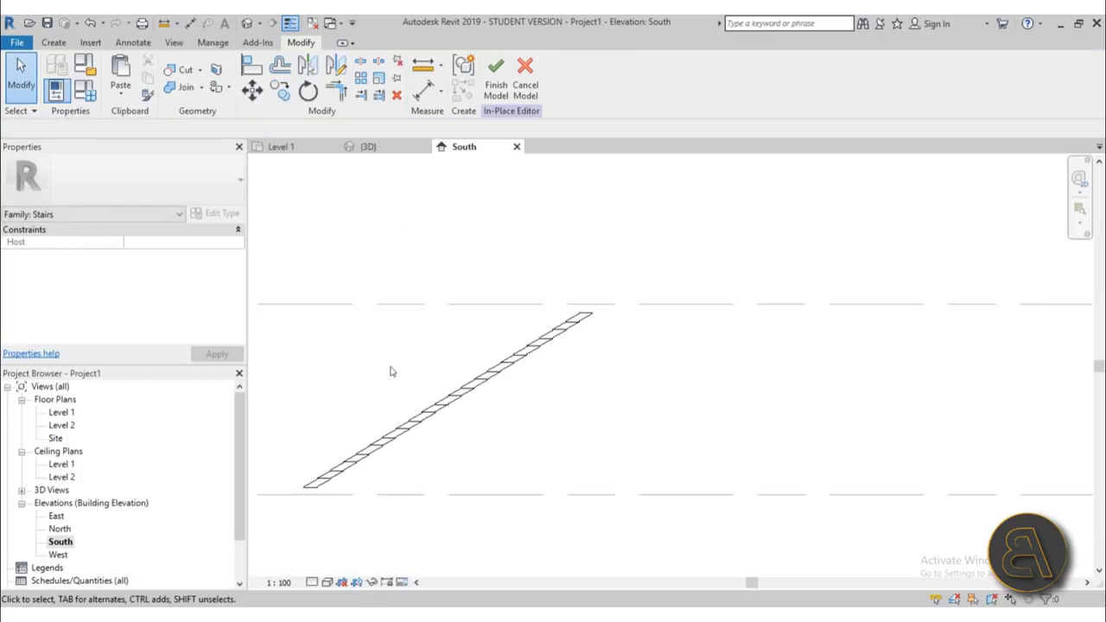
pyautogui.moveTo(390, 371); pyautogui.dragTo(454, 365, button='middle')
pyautogui.click(246, 24)
pyautogui.scroll(-4, 595, 284)
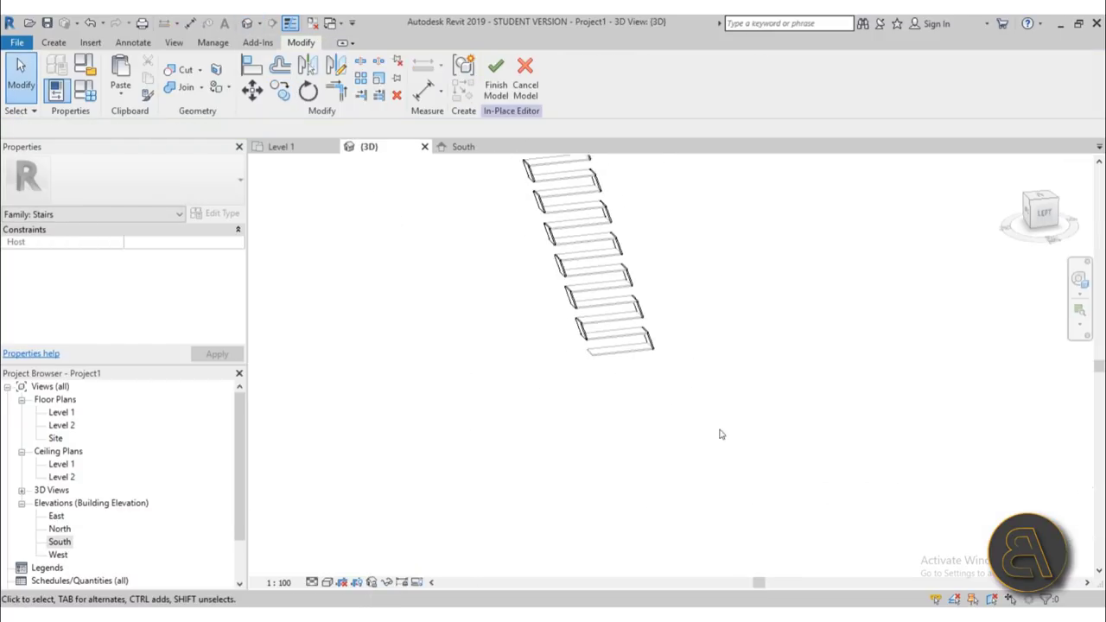
pyautogui.keyDown('shift'); pyautogui.moveTo(720, 434); pyautogui.dragTo(596, 427, button='middle'); pyautogui.keyUp('shift')
pyautogui.moveTo(671, 389); pyautogui.dragTo(514, 506, button='middle')
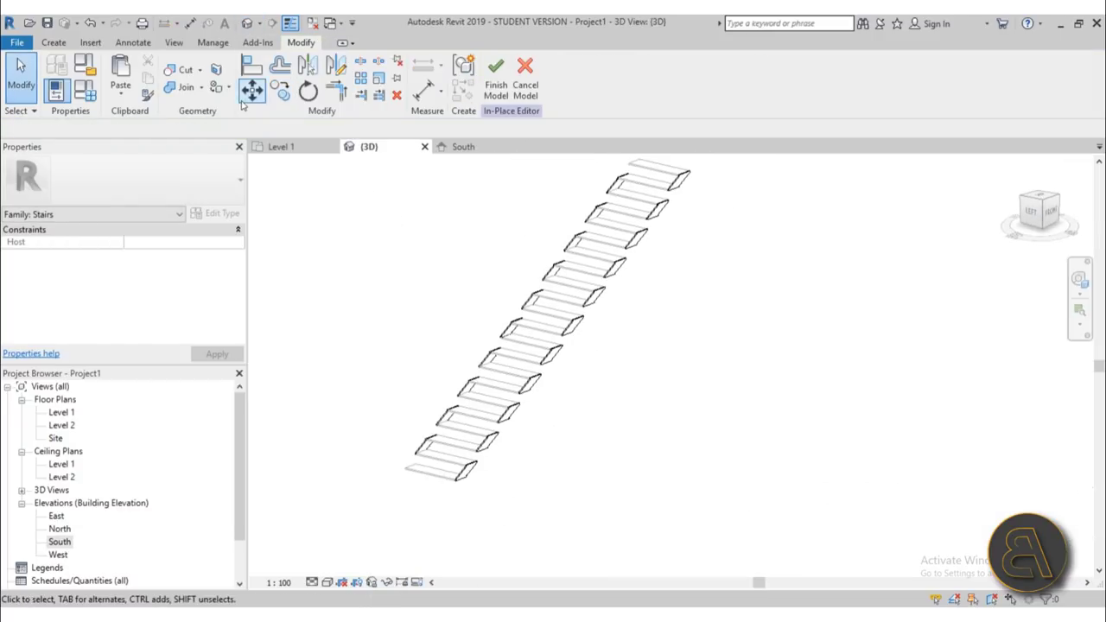
pyautogui.click(184, 87)
pyautogui.scroll(2, 495, 495)
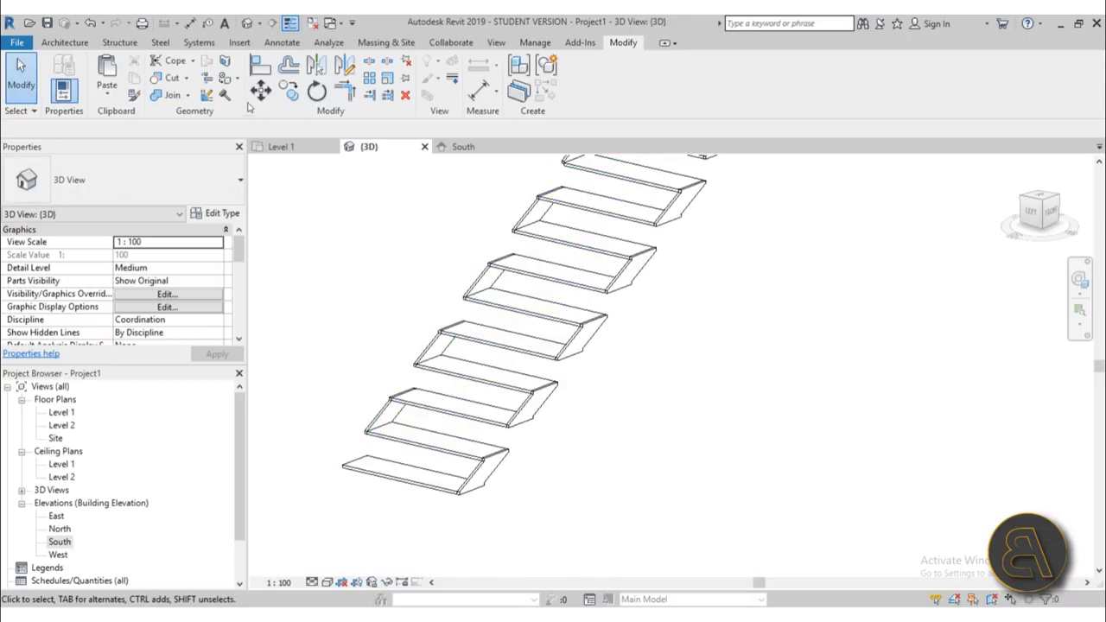
# Join the side extrusions to the stair treads with the Join geometry command
pyautogui.click(173, 95)
pyautogui.click(386, 424)
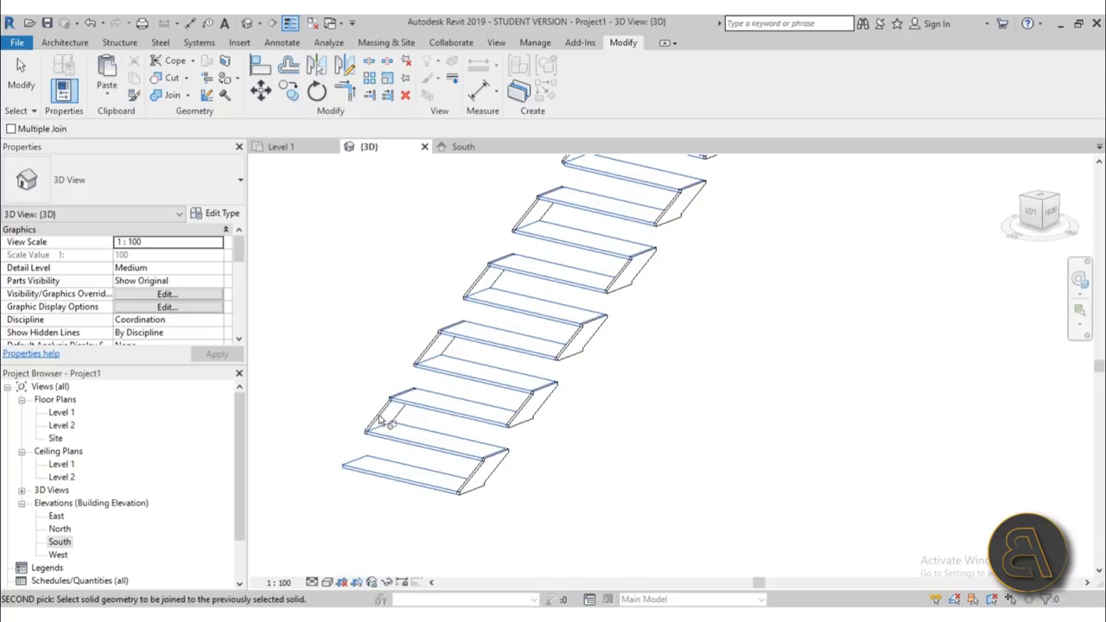
pyautogui.press('Escape')
pyautogui.keyDown('shift'); pyautogui.moveTo(520, 456); pyautogui.dragTo(676, 427, button='middle'); pyautogui.keyUp('shift')
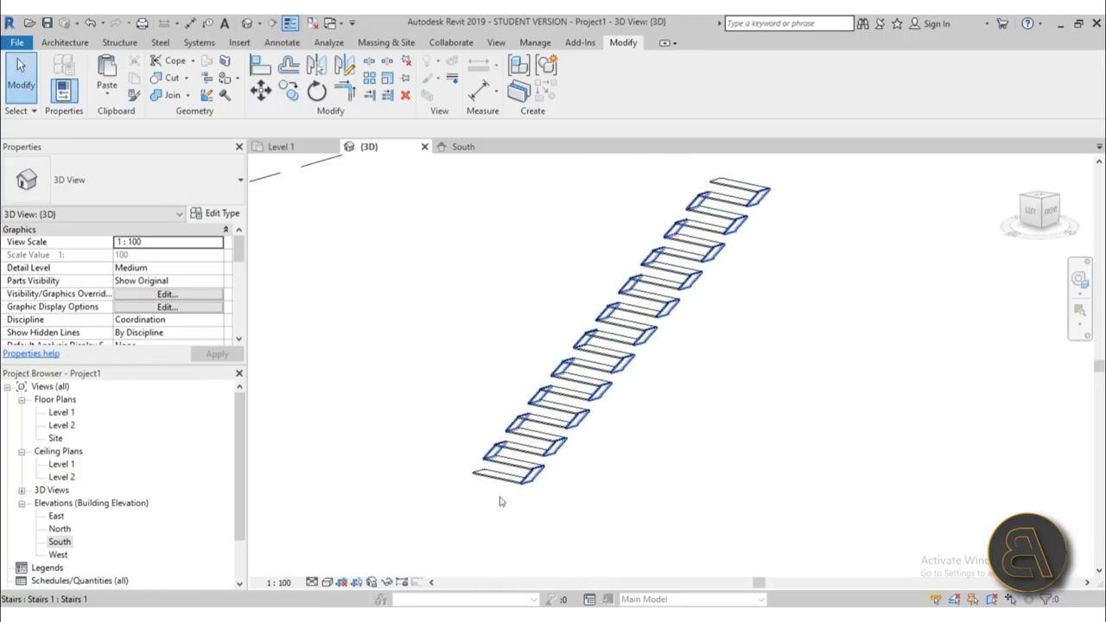
# Set the 3D view's visual style to Realistic and inspect the birch stair
pyautogui.click(328, 582)
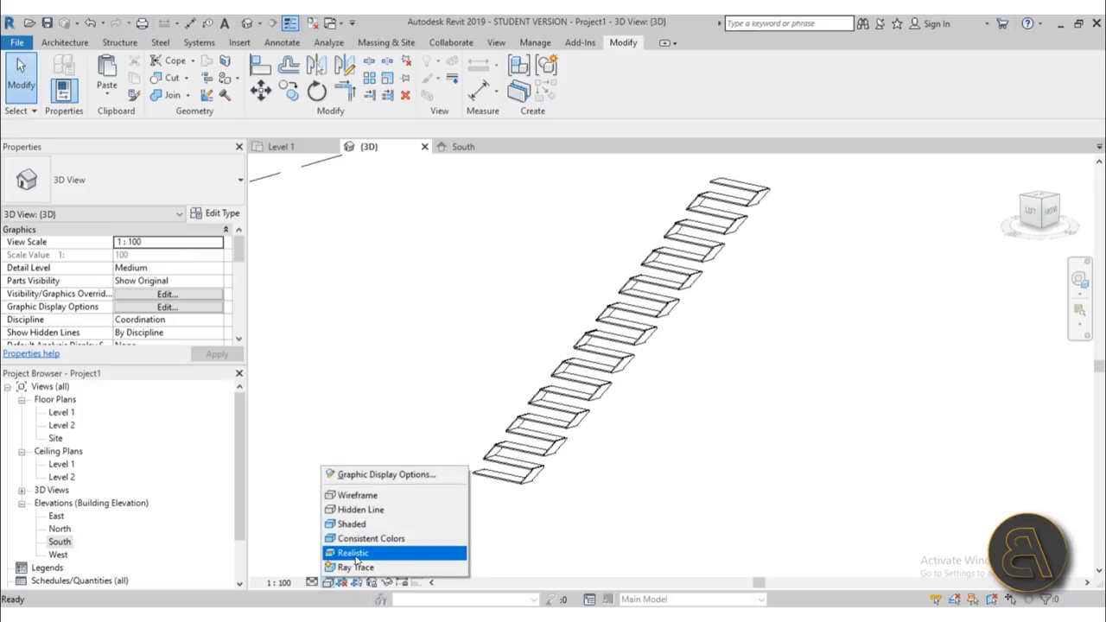
pyautogui.click(355, 557)
pyautogui.moveTo(666, 452)
pyautogui.keyDown('shift'); pyautogui.mouseDown(button='middle')
pyautogui.moveTo(723, 444)
pyautogui.moveTo(714, 424)
pyautogui.moveTo(615, 471)
pyautogui.moveTo(738, 508)
pyautogui.moveTo(748, 444)
pyautogui.moveTo(625, 382)
pyautogui.moveTo(596, 436)
pyautogui.moveTo(723, 476)
pyautogui.moveTo(752, 467)
pyautogui.moveTo(518, 532)
pyautogui.moveTo(588, 531)
pyautogui.moveTo(545, 476)
pyautogui.mouseUp(button='middle'); pyautogui.keyUp('shift')
pyautogui.scroll(-2, 518, 532)
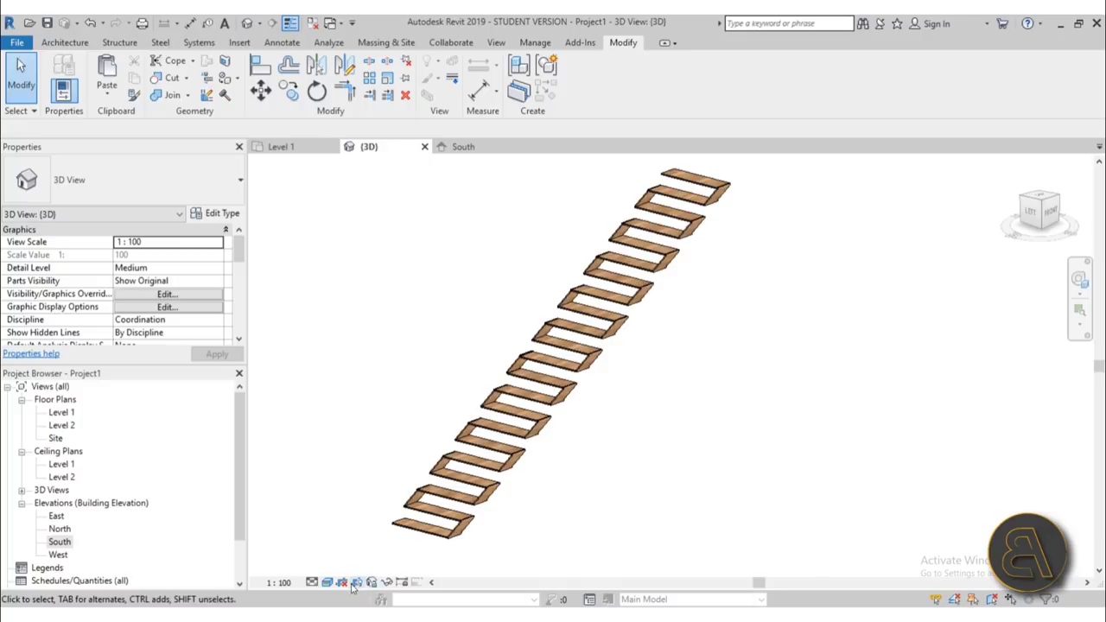
pyautogui.click(453, 529)
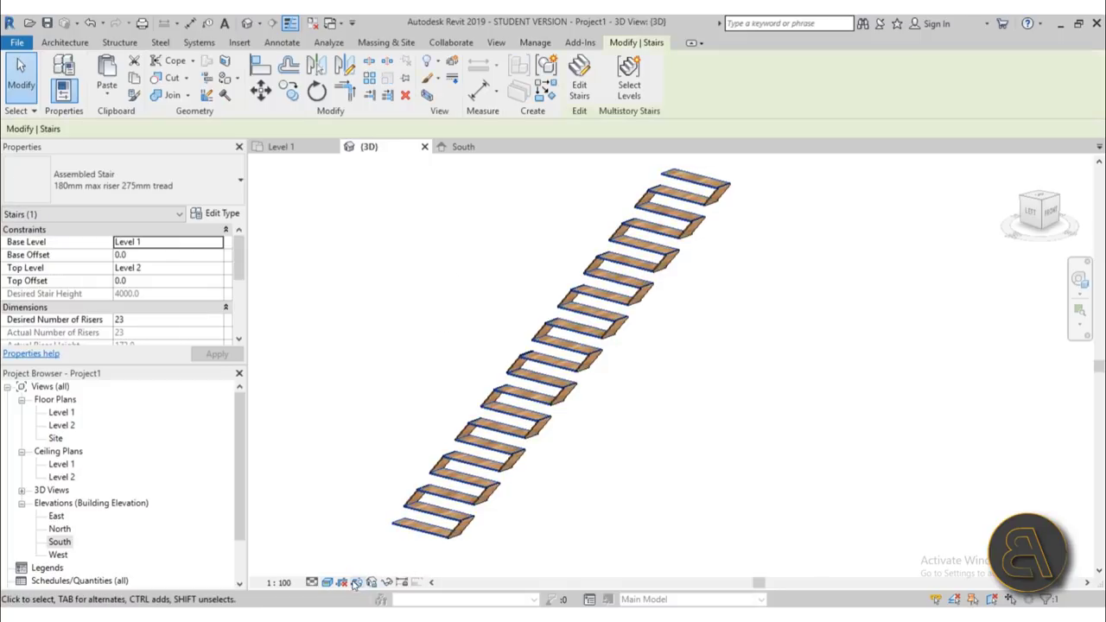
pyautogui.click(428, 372)
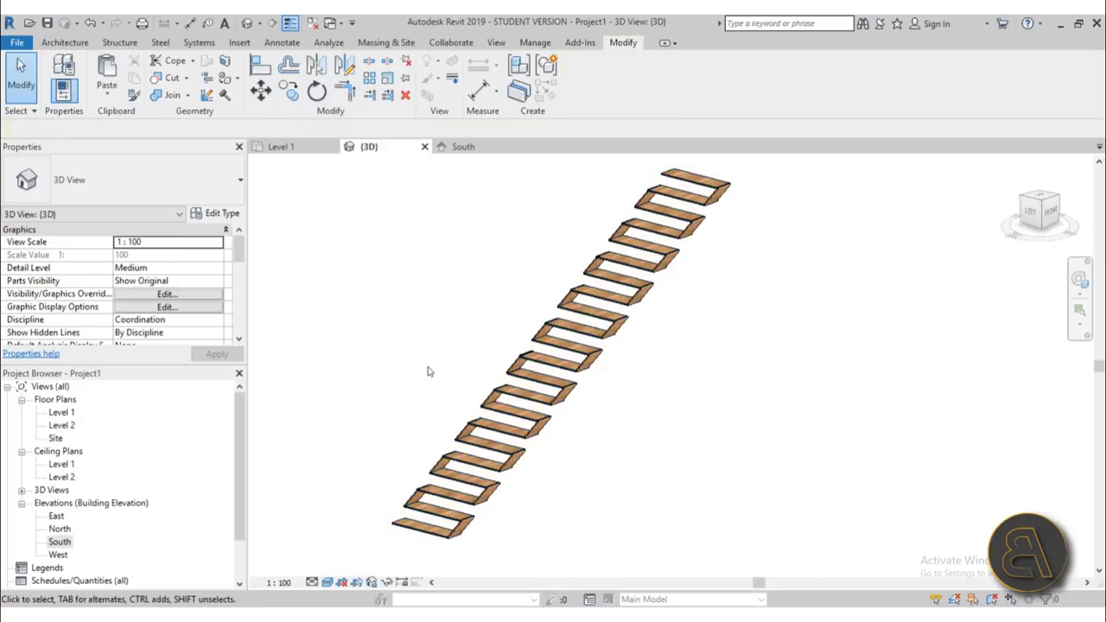
# Look at the stair in the Level 1 and Level 2 floor plans and return to the {3D} view
pyautogui.click(59, 45)
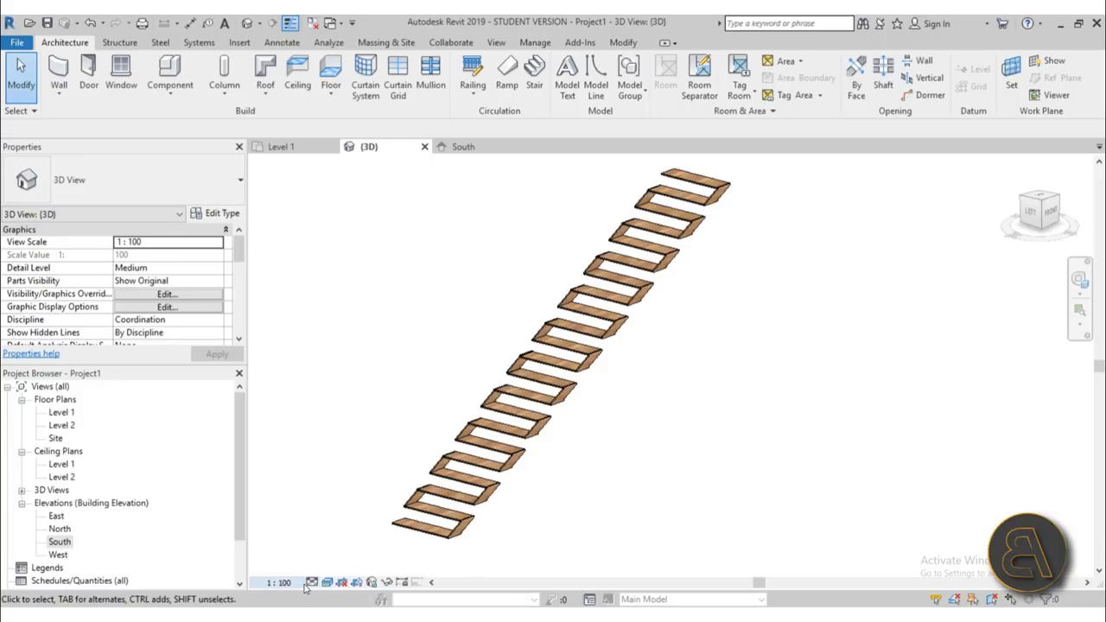
pyautogui.click(278, 583)
pyautogui.click(119, 480)
pyautogui.doubleClick(58, 414)
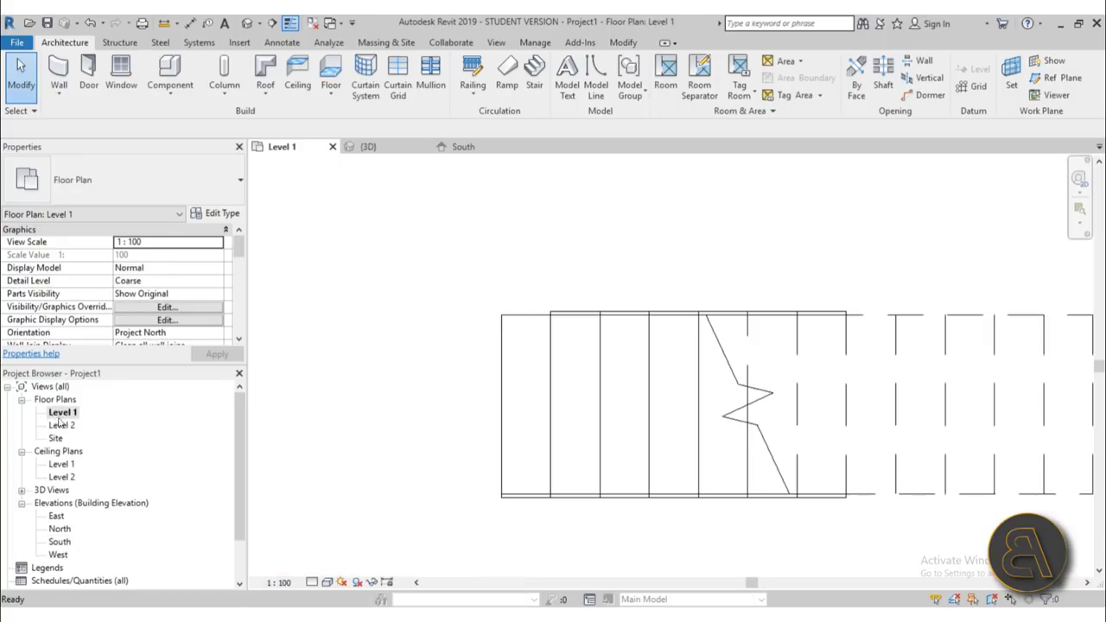
pyautogui.doubleClick(59, 426)
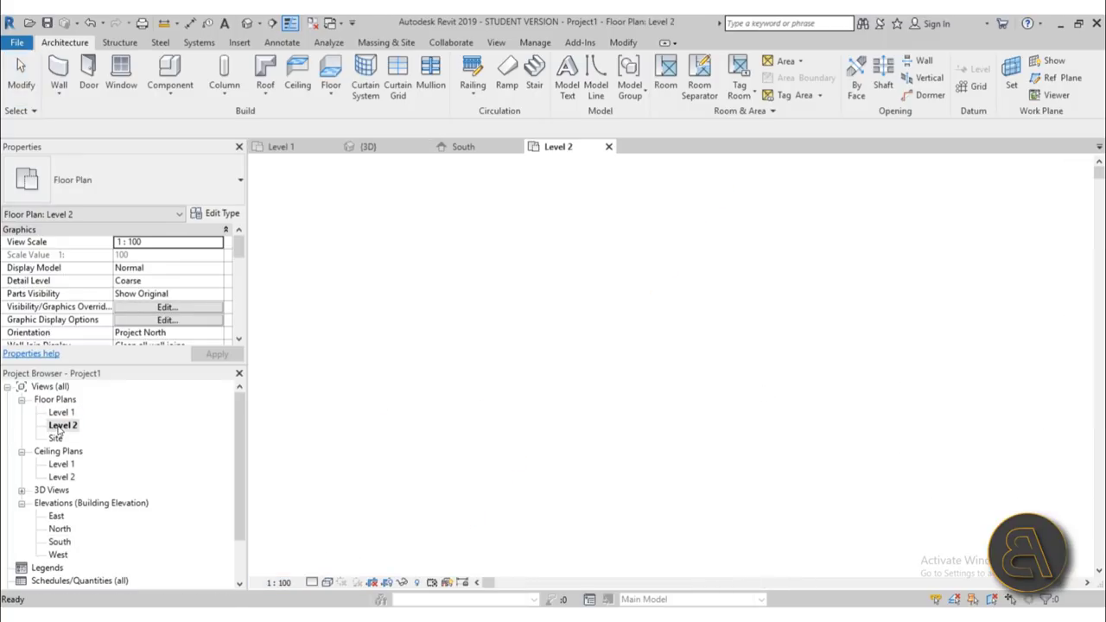
pyautogui.scroll(-1, 61, 547)
pyautogui.click(22, 477)
pyautogui.doubleClick(57, 490)
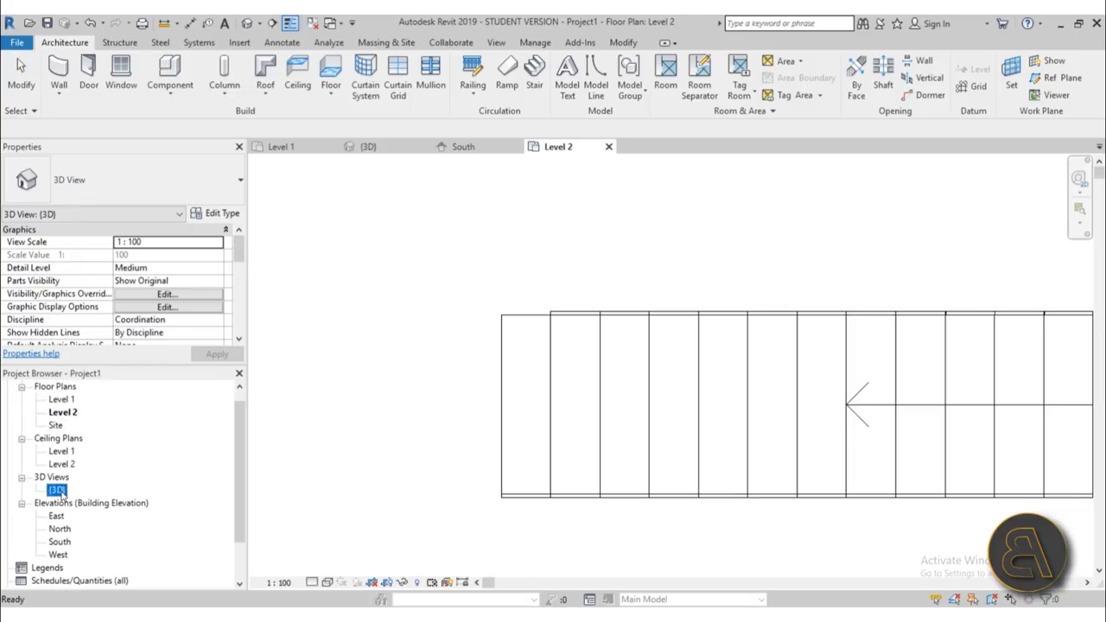
# Turn on shadows in the 3D view and examine the finished stair up close and as a whole
pyautogui.click(356, 582)
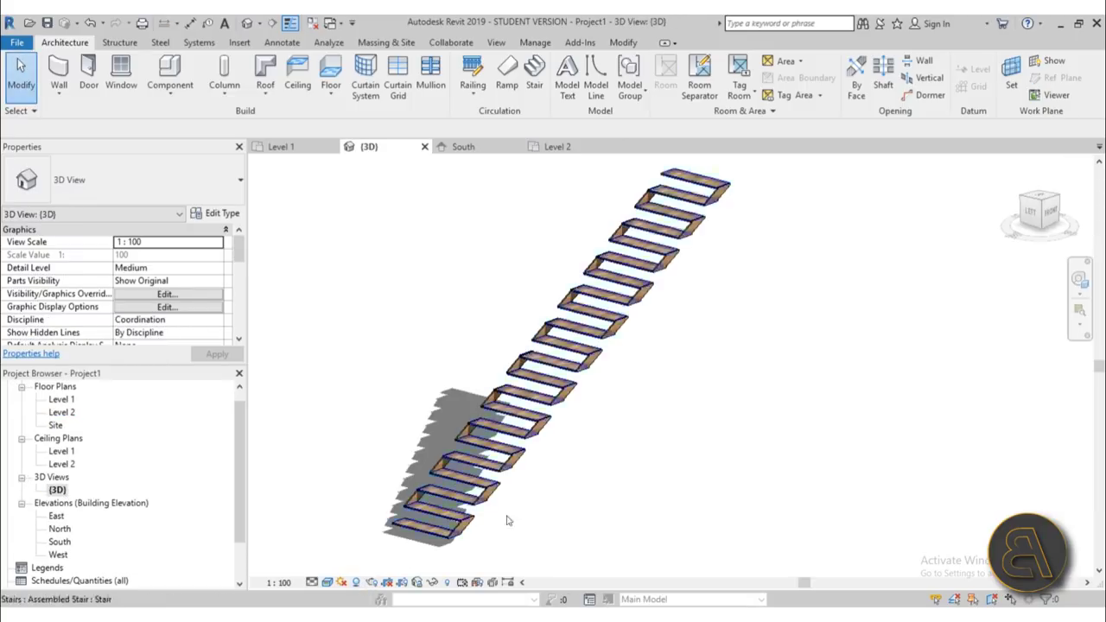
pyautogui.scroll(-3, 569, 491)
pyautogui.keyDown('shift'); pyautogui.moveTo(648, 487); pyautogui.dragTo(622, 479, button='middle'); pyautogui.keyUp('shift')
pyautogui.scroll(5, 673, 470)
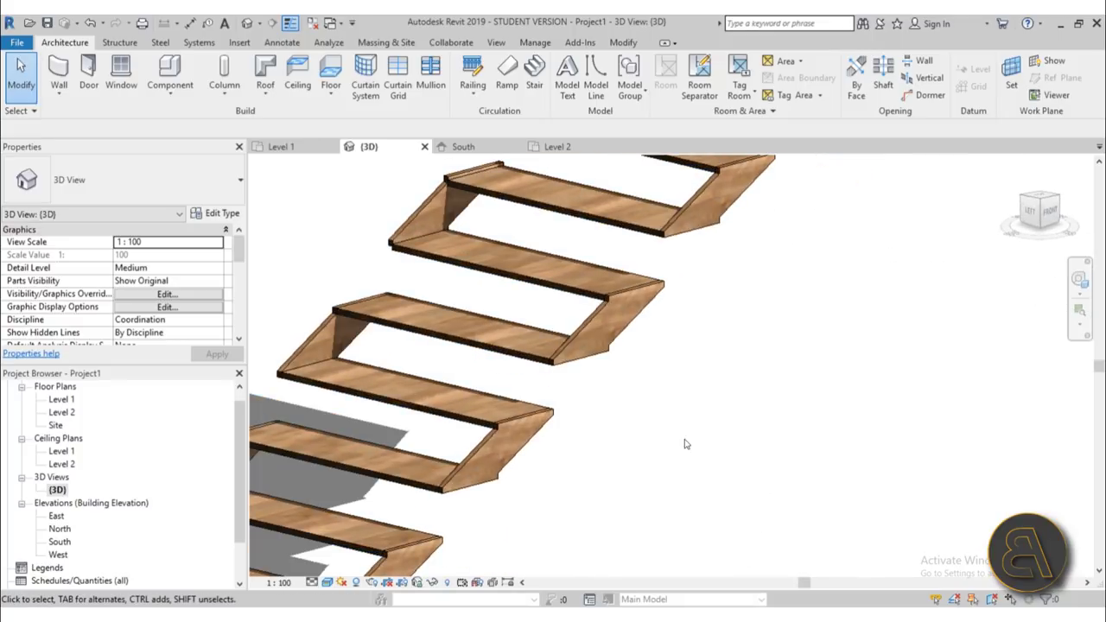
pyautogui.scroll(-5, 684, 443)
pyautogui.keyDown('shift'); pyautogui.moveTo(700, 449); pyautogui.dragTo(603, 481, button='middle'); pyautogui.keyUp('shift')
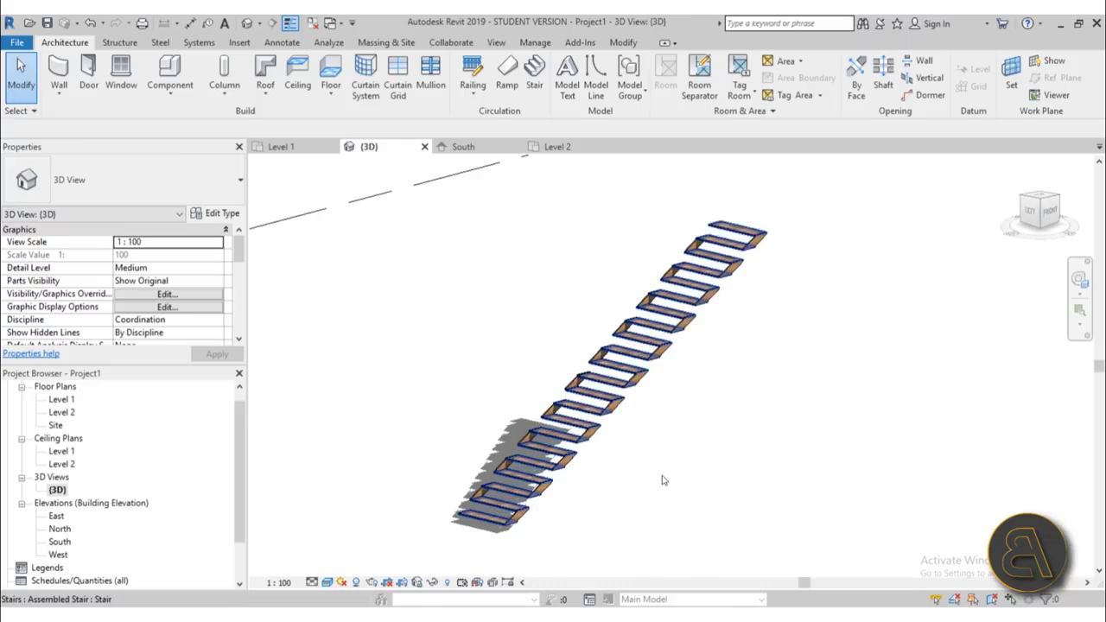
pyautogui.keyDown('shift'); pyautogui.moveTo(662, 479); pyautogui.dragTo(685, 508, button='middle'); pyautogui.keyUp('shift')
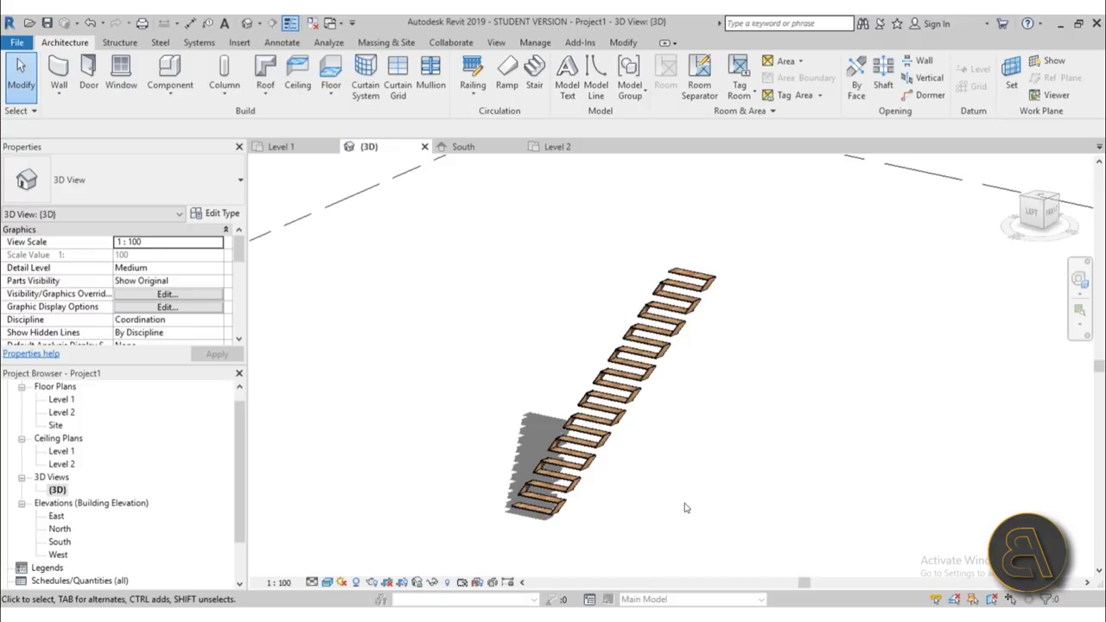